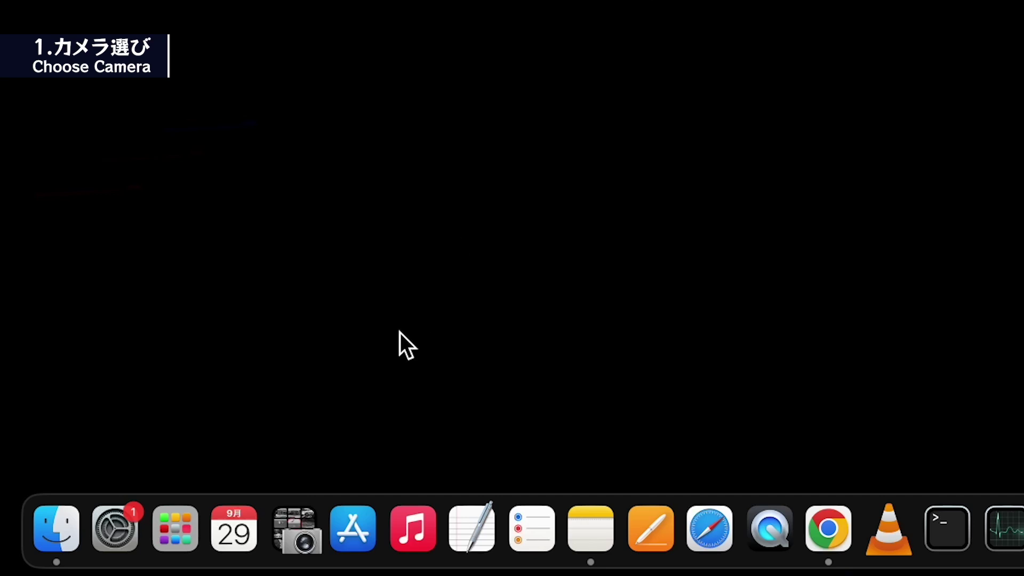
- Browse the HERO9 BLACK camera in Image Capture, selecting clips GH010104 and GH010105
click(309, 513)
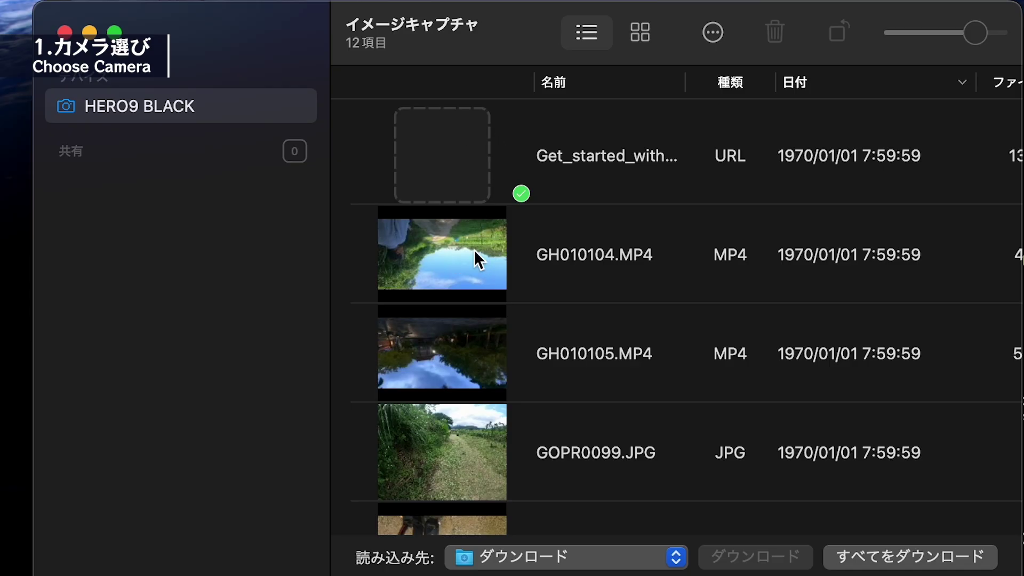
click(475, 249)
click(491, 342)
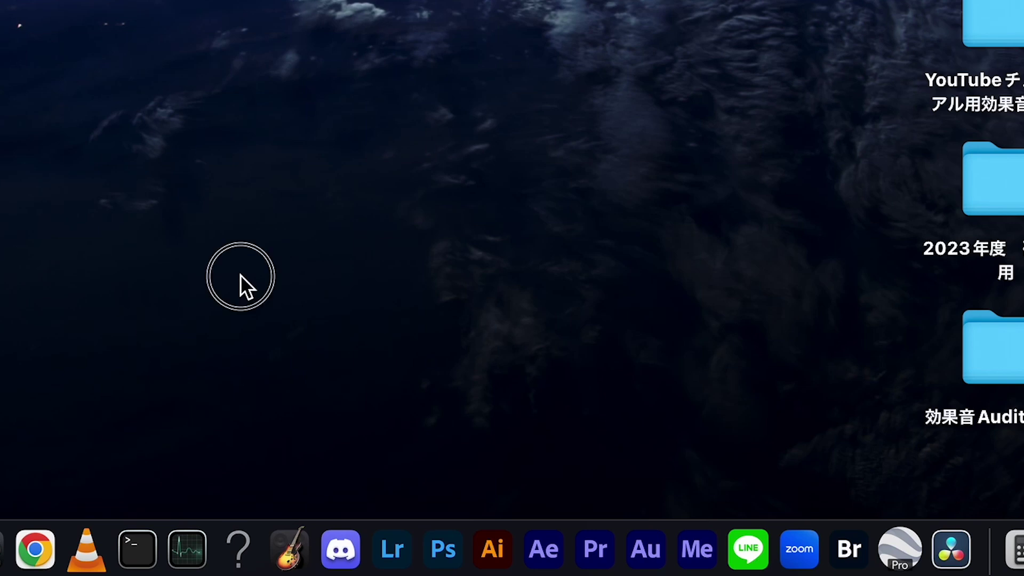
- Import the iPhone farm clips through IMG_5399 into the 農場 bin of Premiere Pro
click(613, 549)
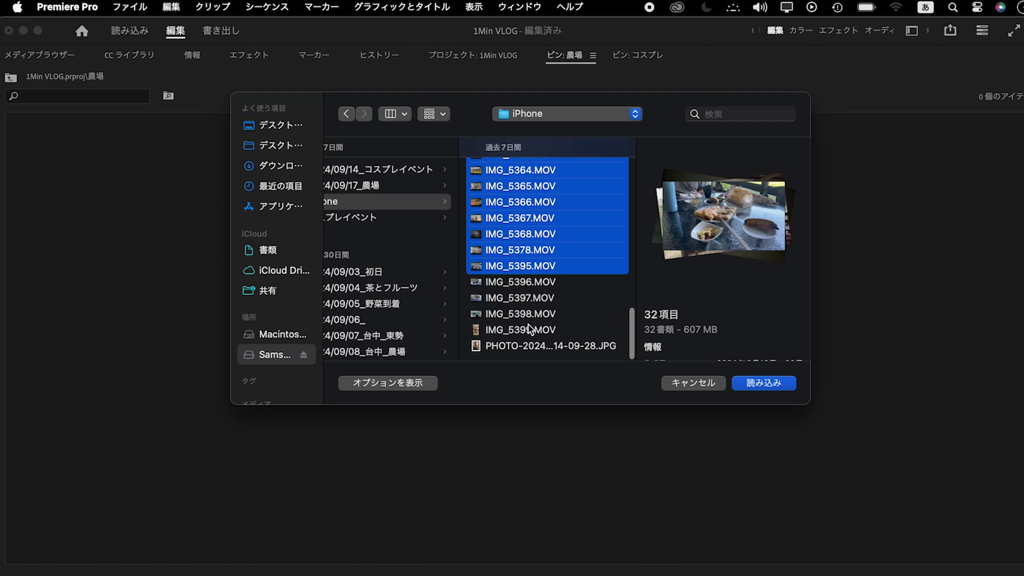
shift+click(529, 328)
click(779, 382)
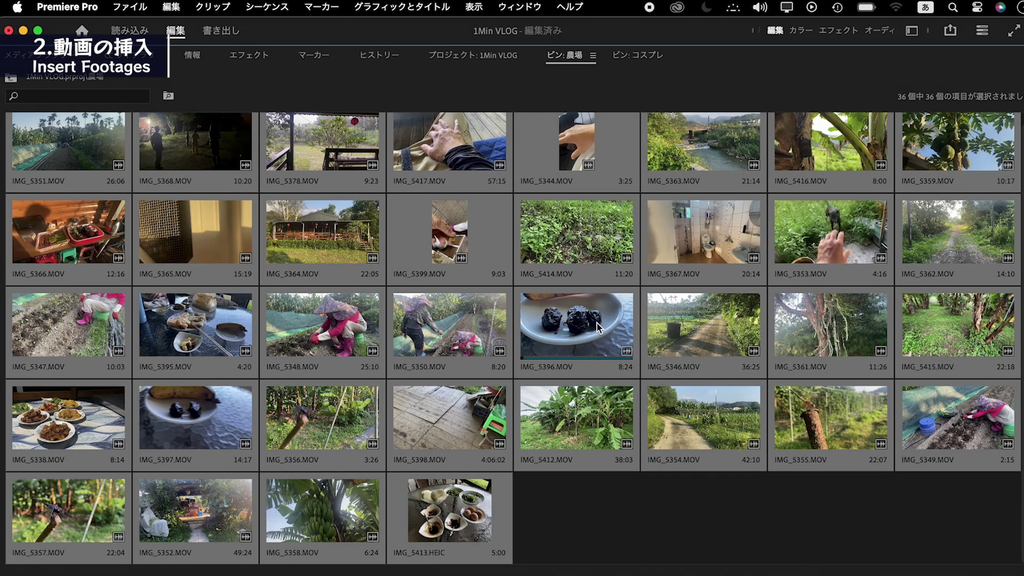
- Create proxies for the selected farm clips
scroll(598, 326, up, 1)
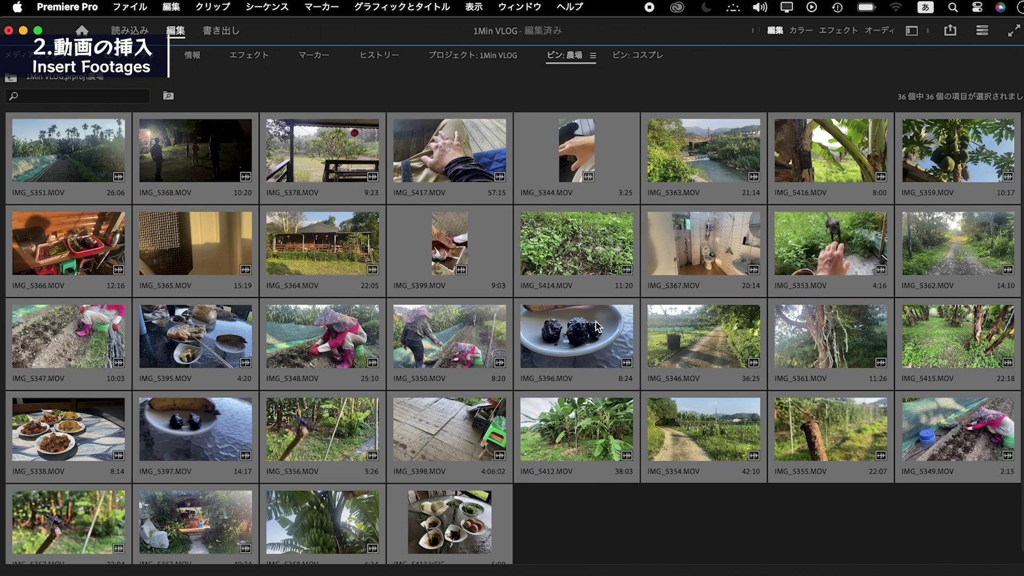
scroll(533, 277, down, 1)
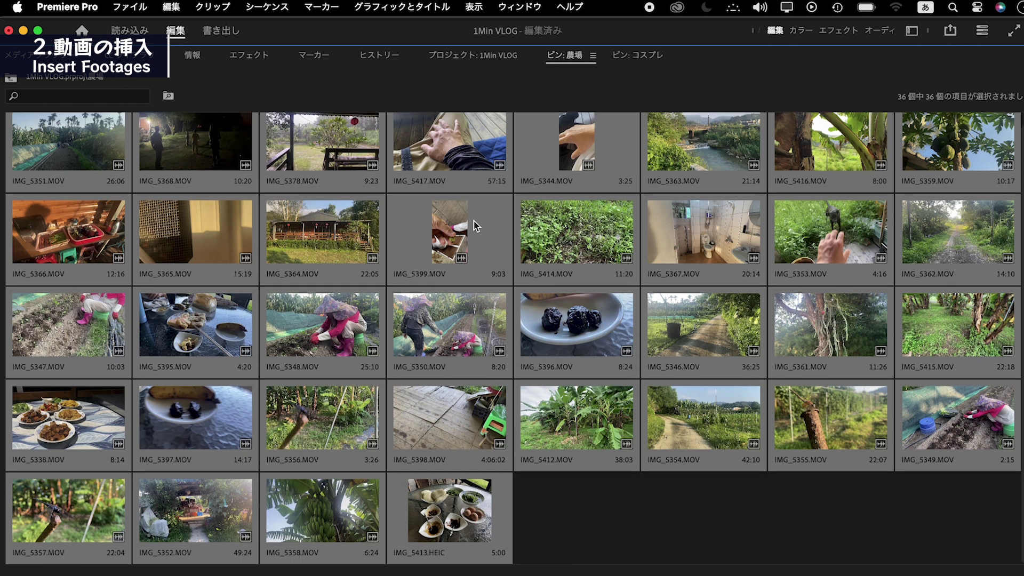
right_click(457, 231)
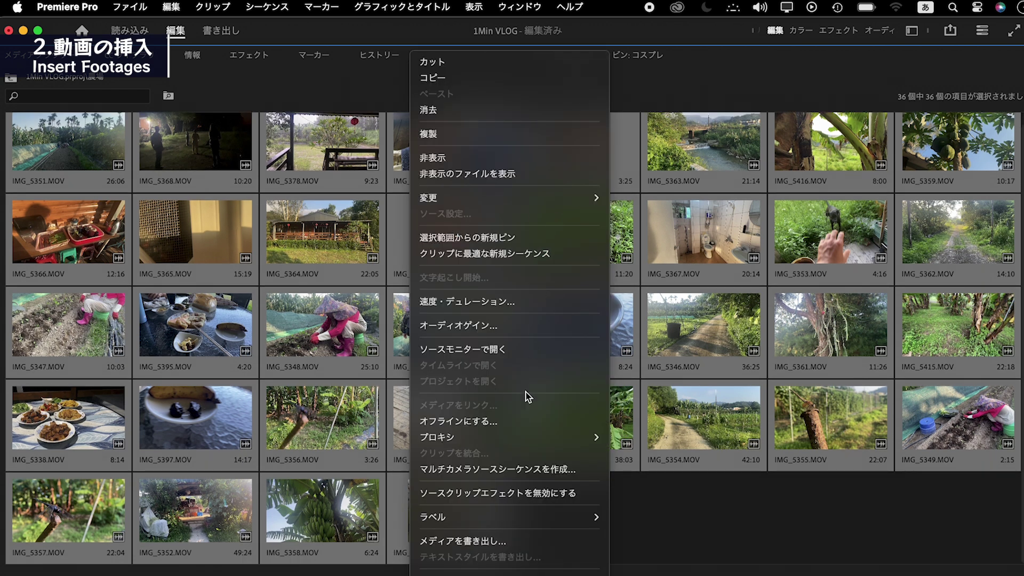
mouse_move(534, 437)
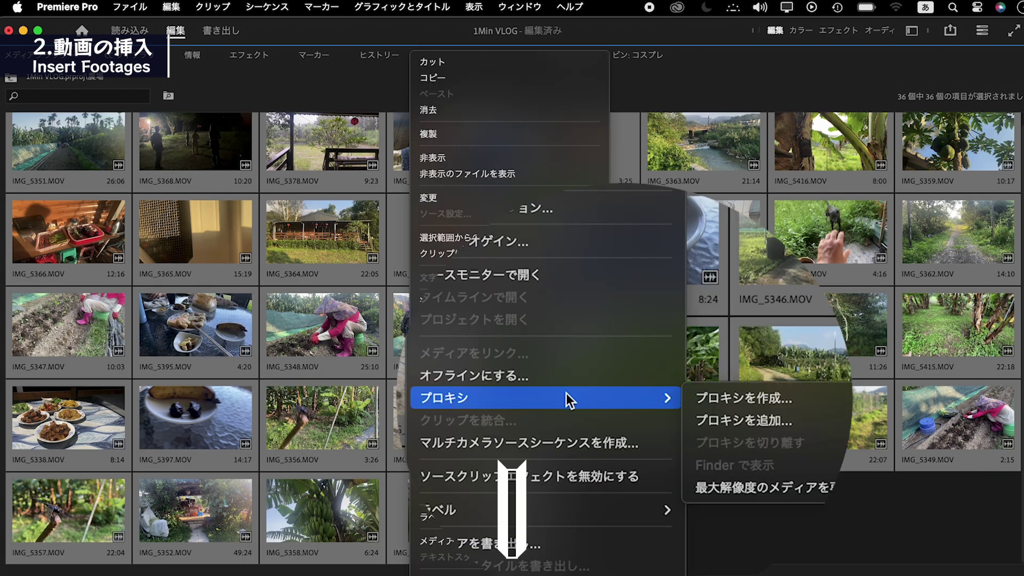
click(794, 397)
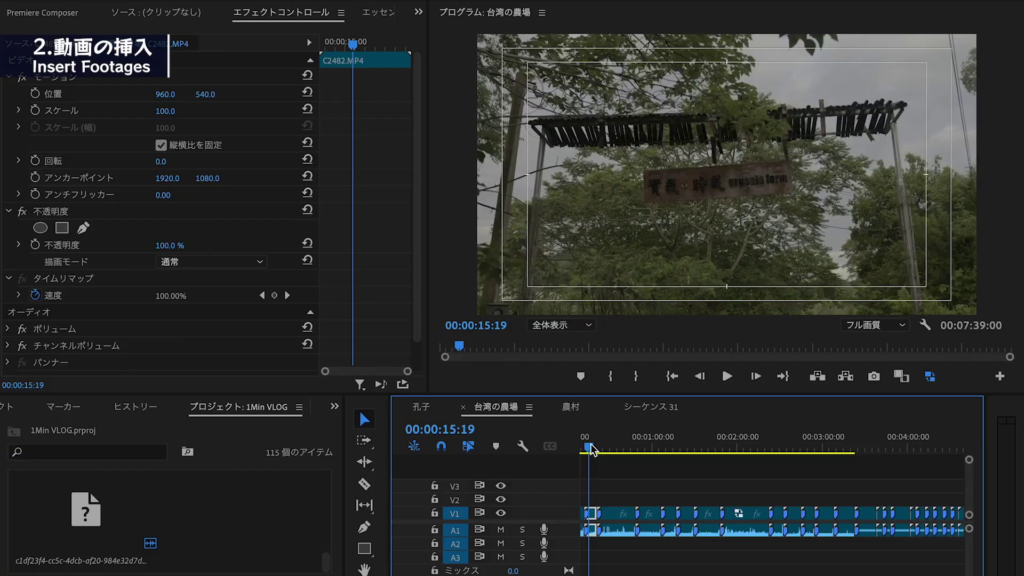
- Step the playhead edit by edit through the 台湾の農場 sequence to review its clips
key(Down)
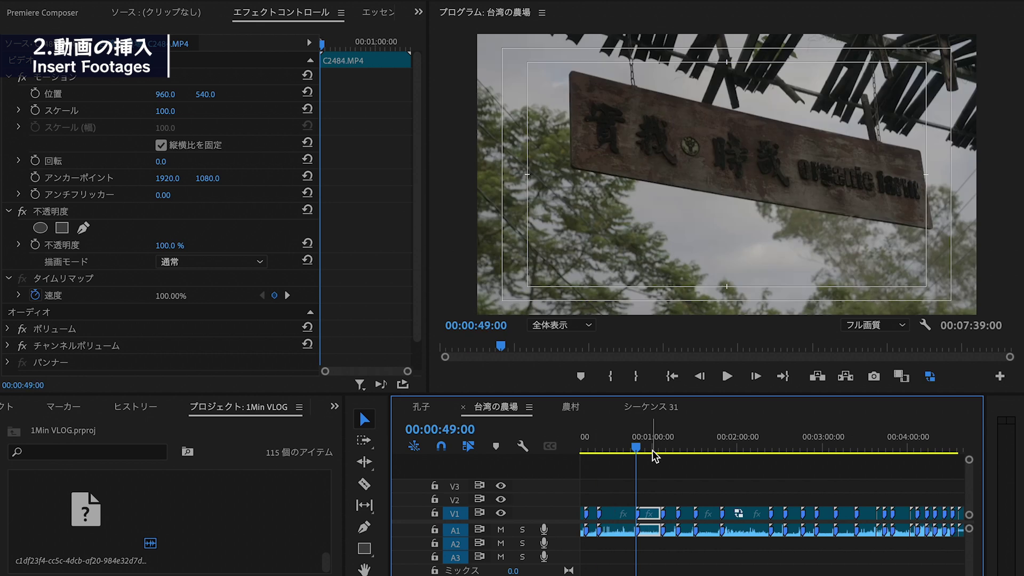
key(Down)
key(Down)
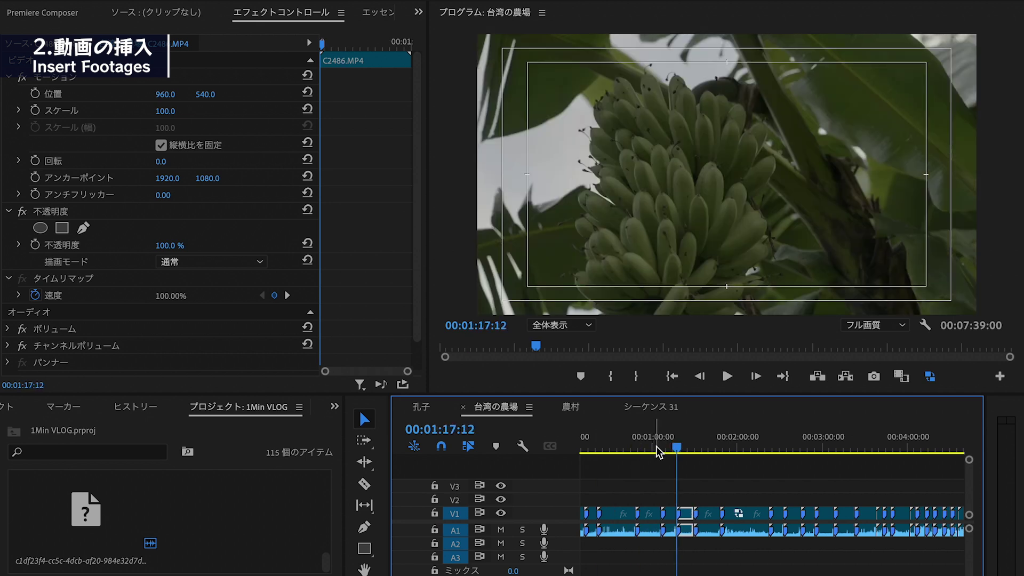
key(Down)
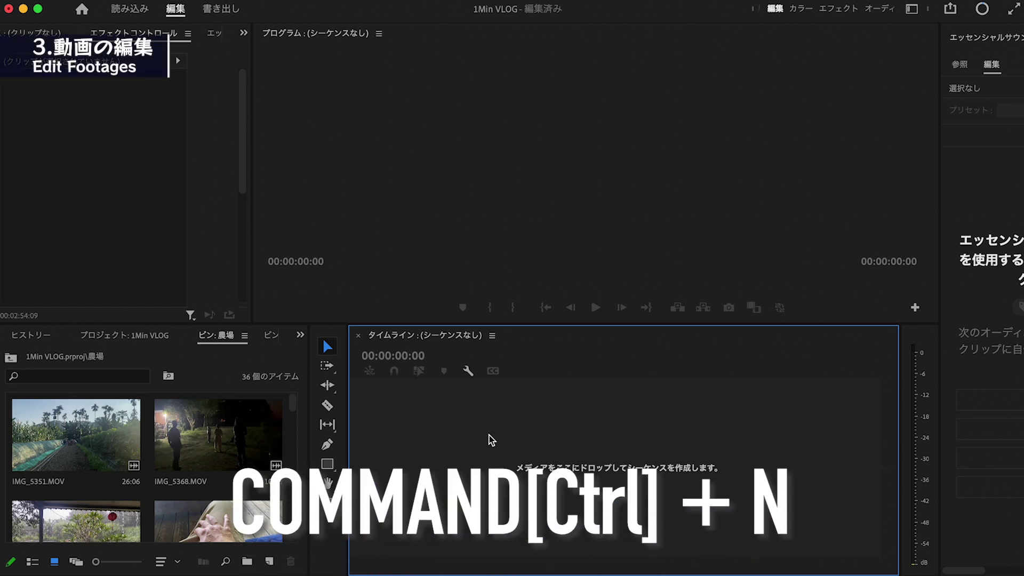
- Create a new sequence with a 1920 × 1080 frame size, named 農村
key(super+n)
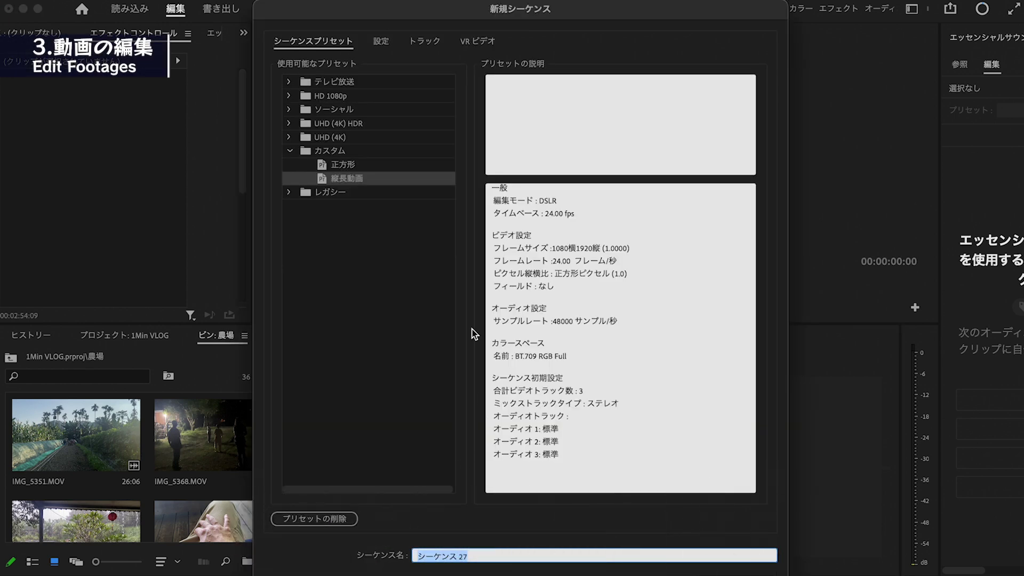
click(385, 42)
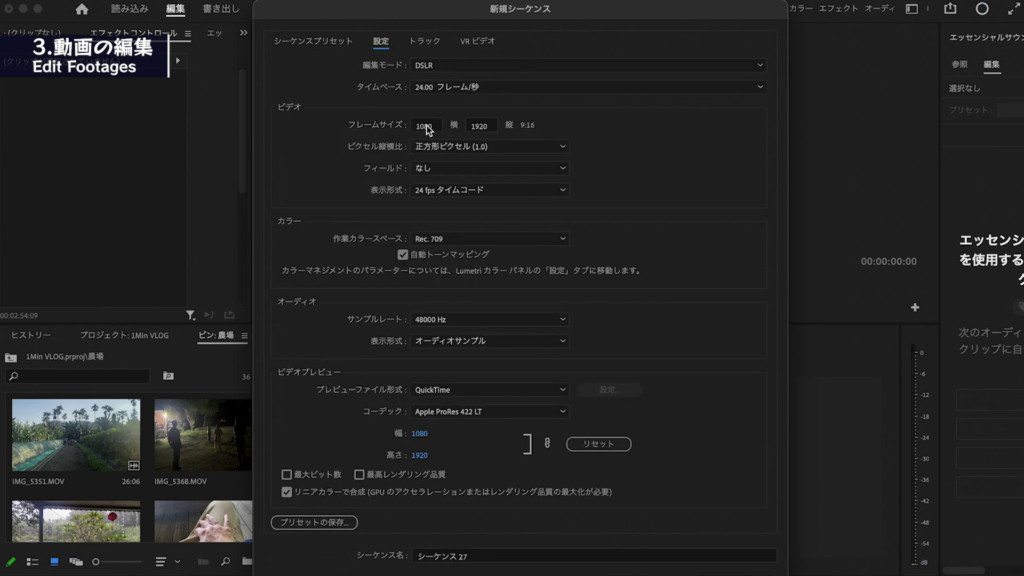
text(1920)
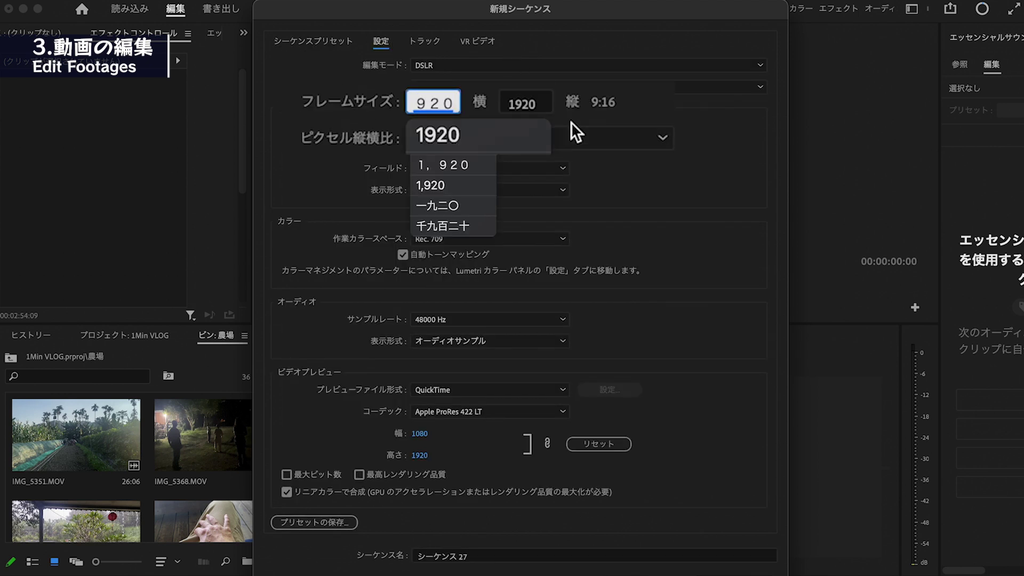
key(Return)
key(Tab)
text(1)
text(農村)
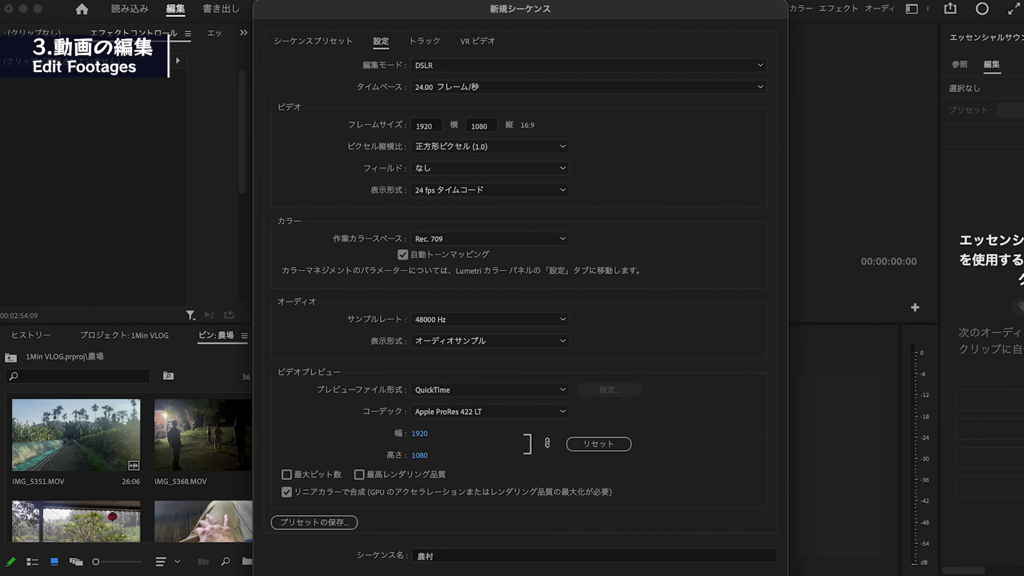
key(Return)
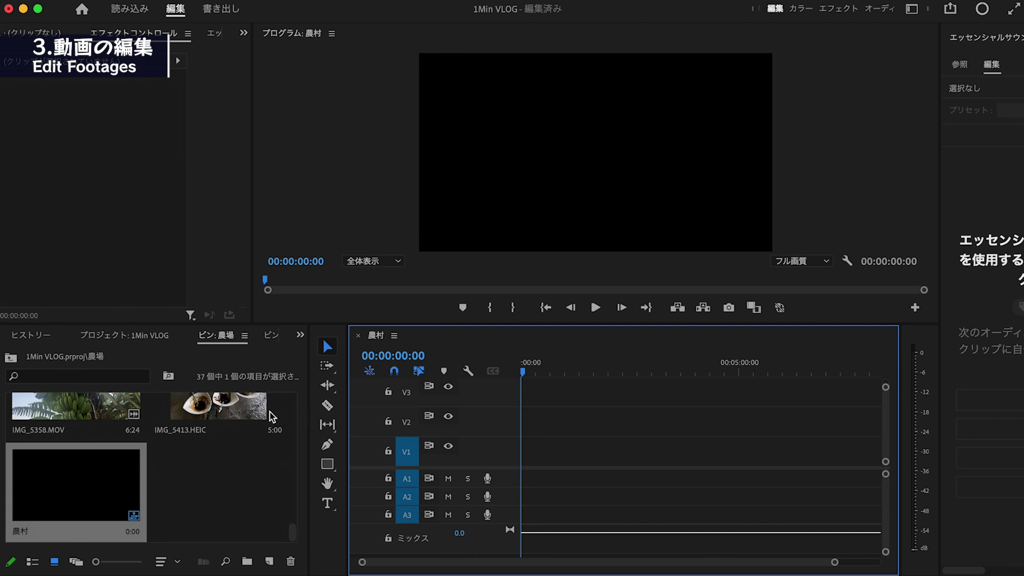
- Drag all bin farm clips onto V1 at 0:00 of 農村, keeping the sequence's existing settings
click(239, 412)
scroll(239, 412, up, 10)
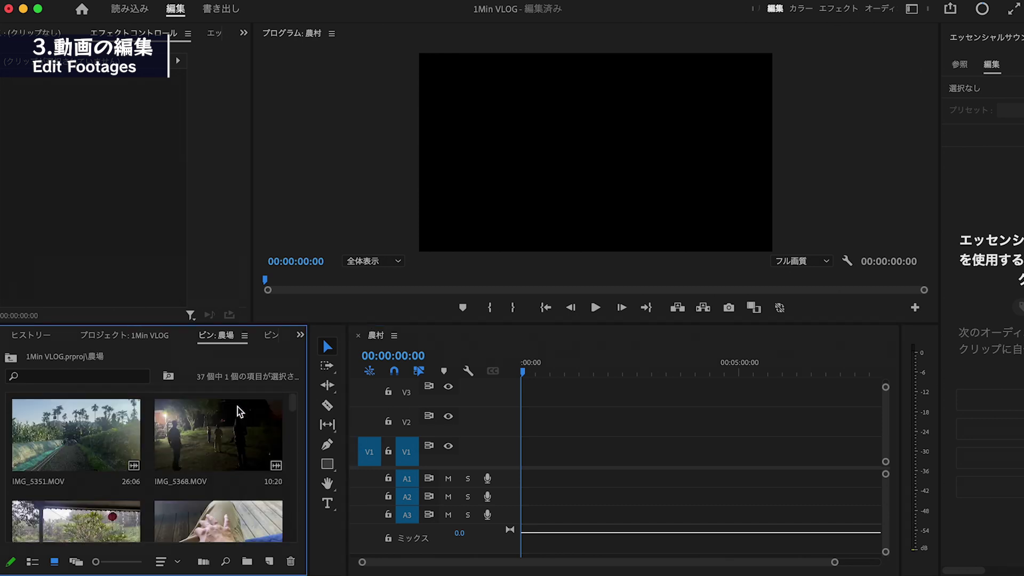
shift+click(111, 409)
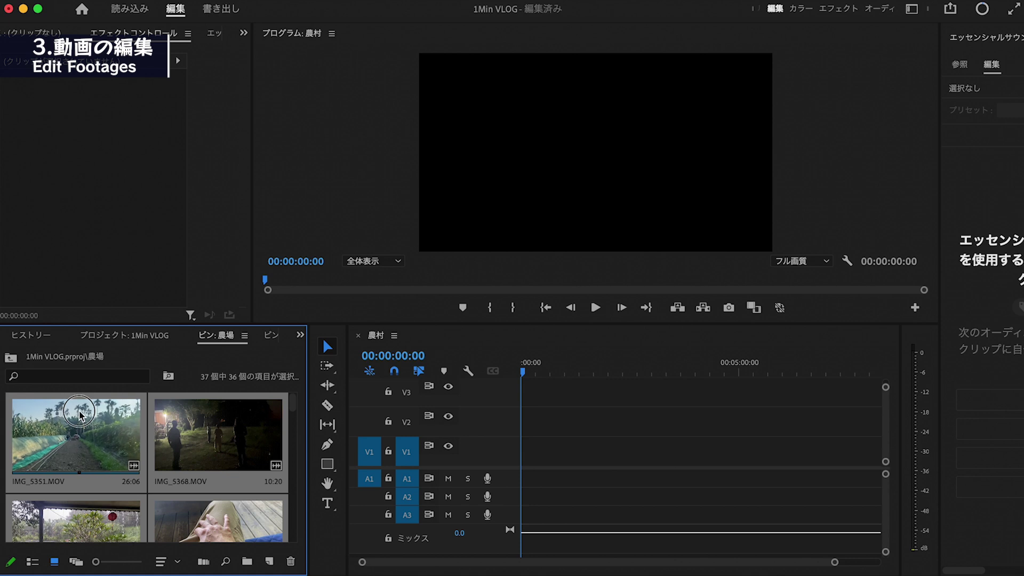
drag(79, 415, 676, 422)
drag(588, 434, 517, 454)
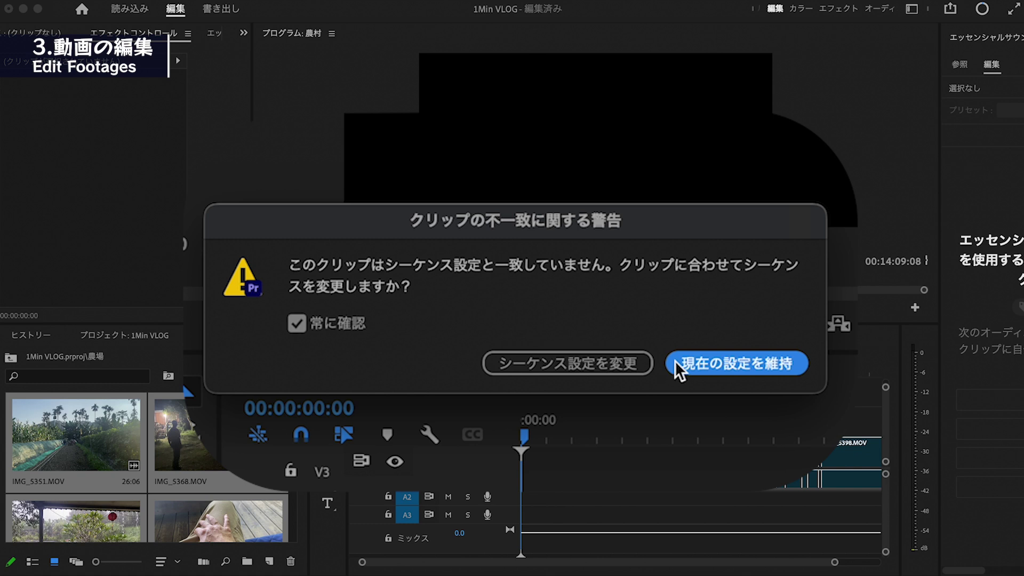
click(714, 363)
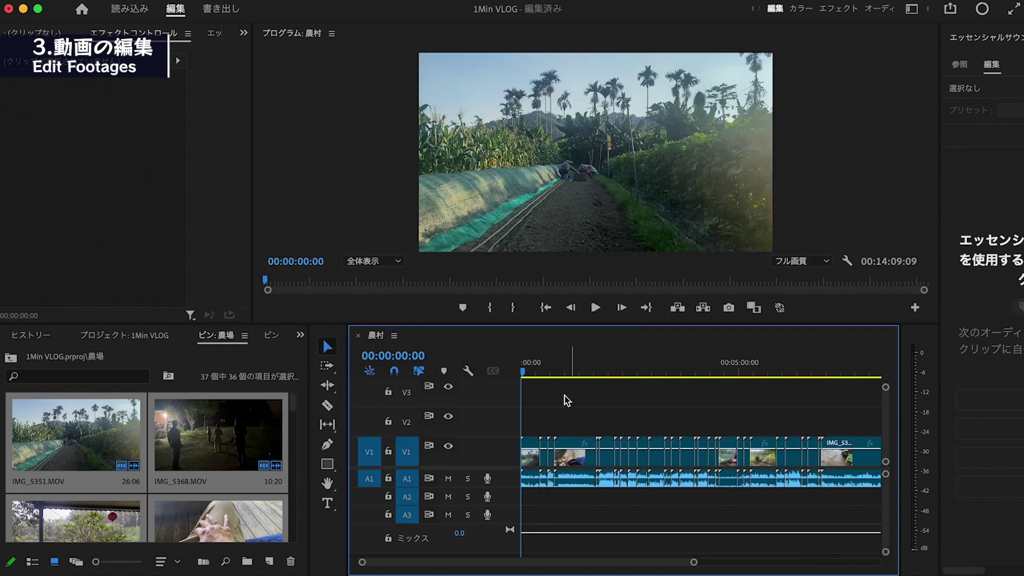
scroll(539, 405, up, 2)
scroll(538, 418, up, 3)
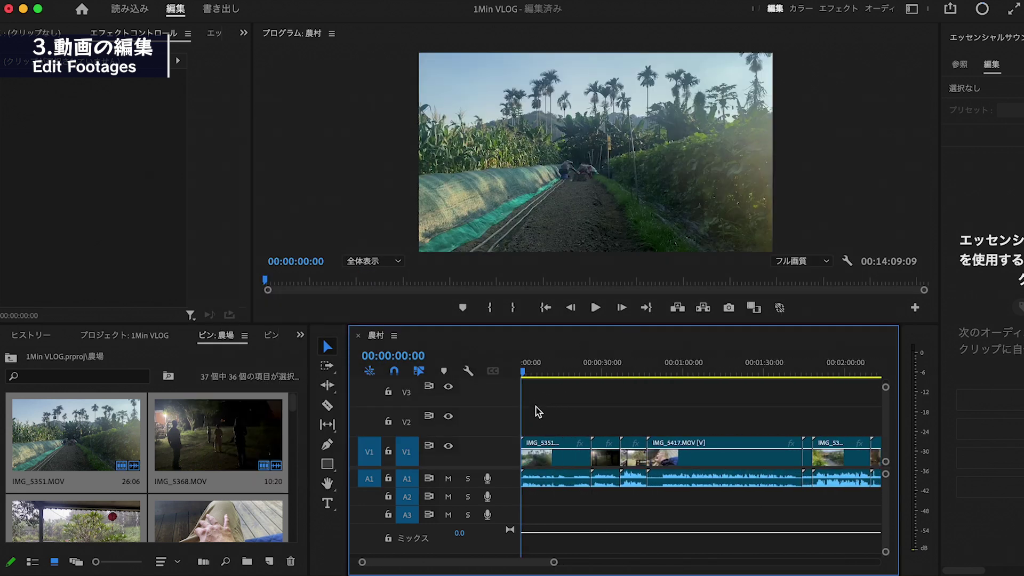
drag(535, 378, 563, 376)
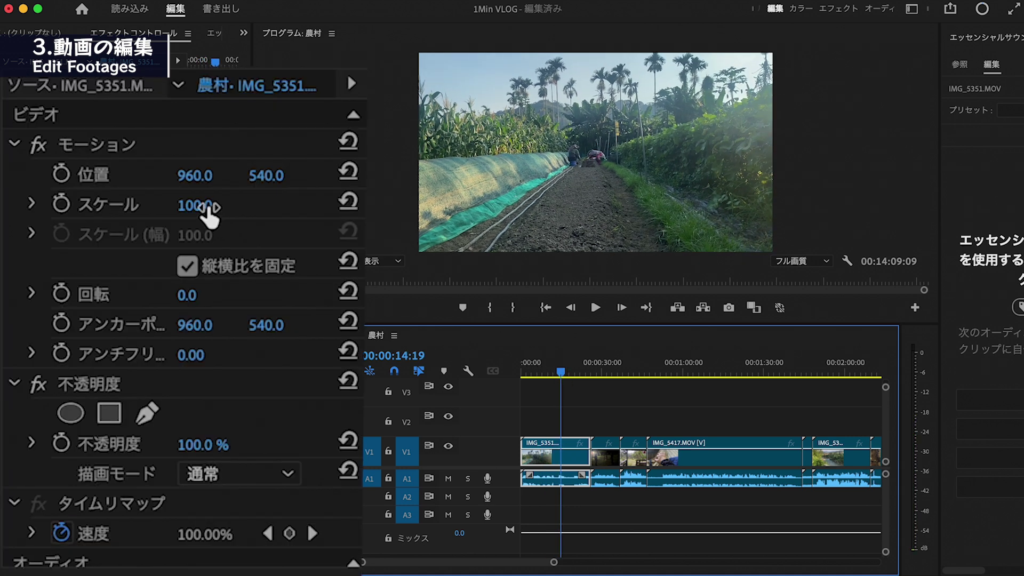
drag(98, 123, 92, 123)
mouse_move(191, 206)
mouse_down()
mouse_move(181, 206)
mouse_move(219, 207)
mouse_up()
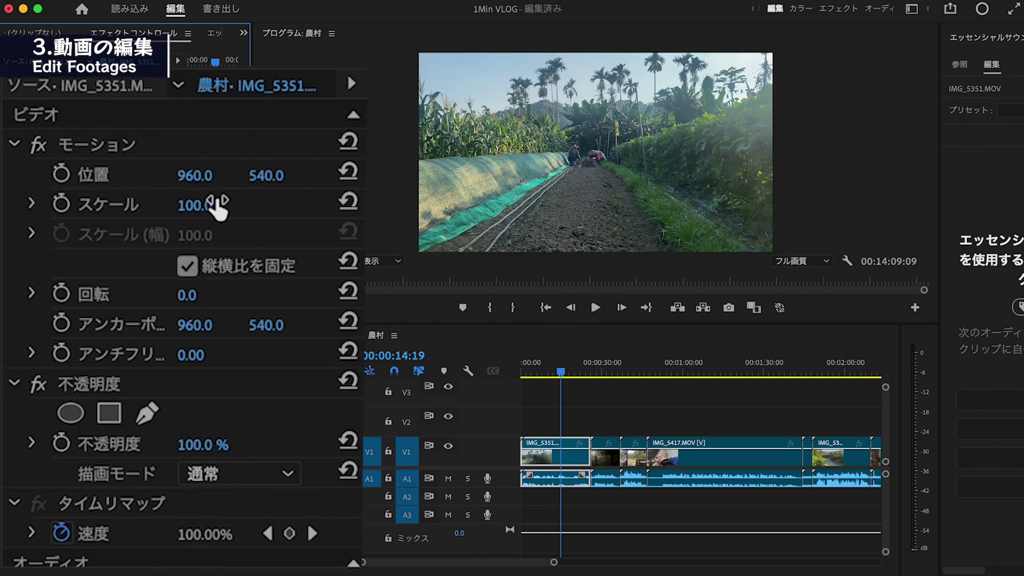
click(750, 368)
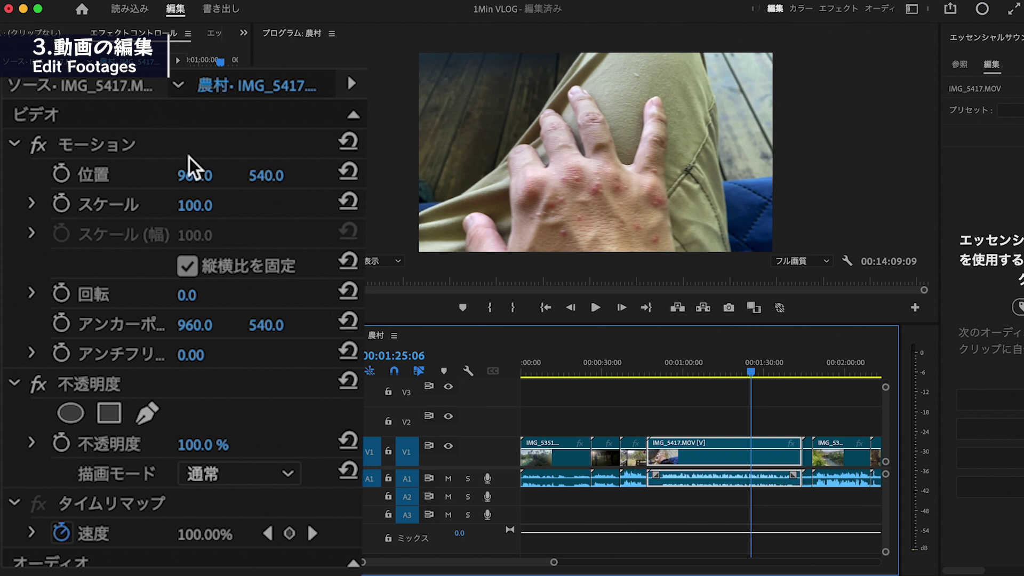
drag(191, 206, 174, 206)
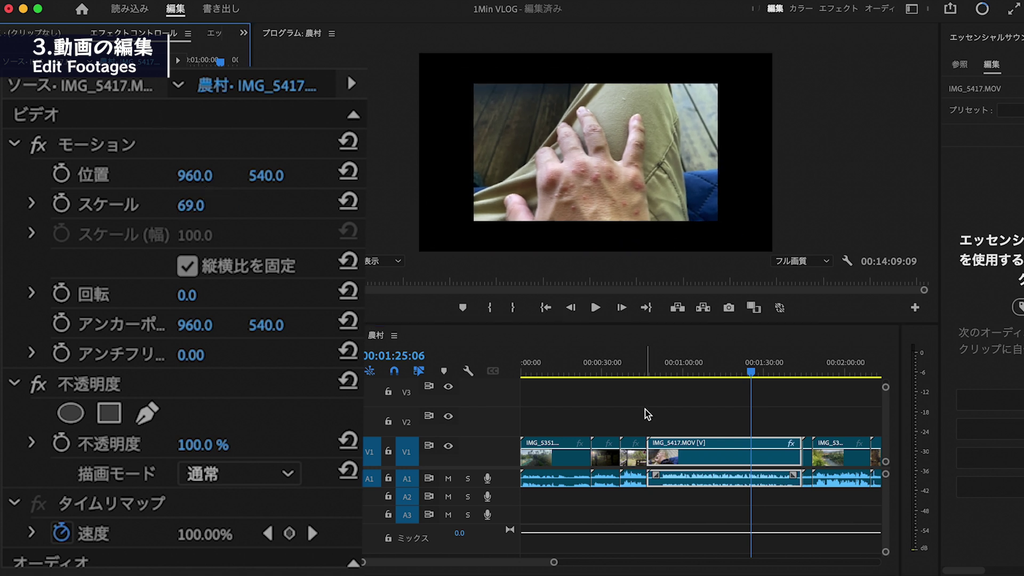
key(minus)
key(ctrl+z)
key(minus)
click(556, 367)
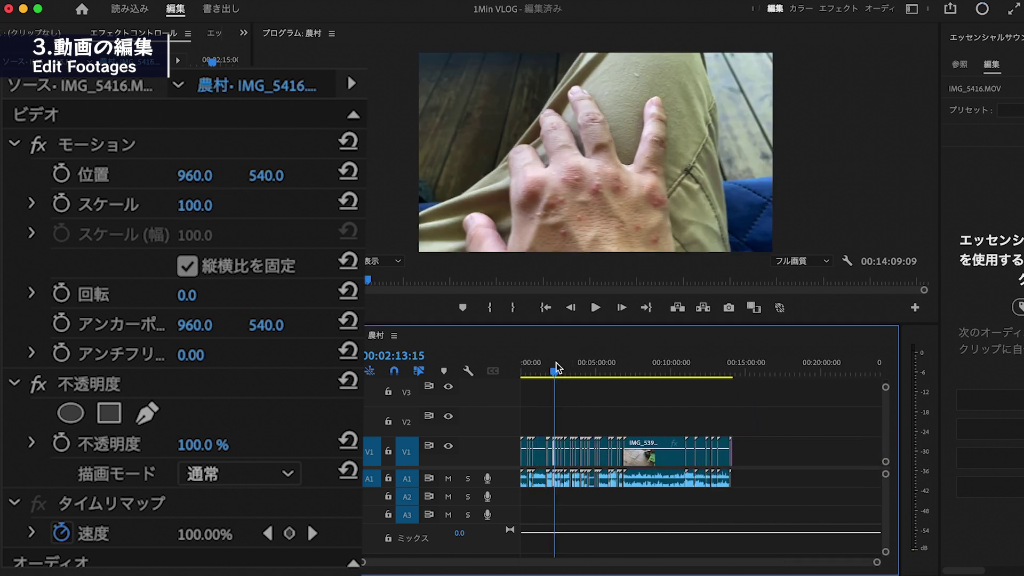
drag(573, 368, 580, 367)
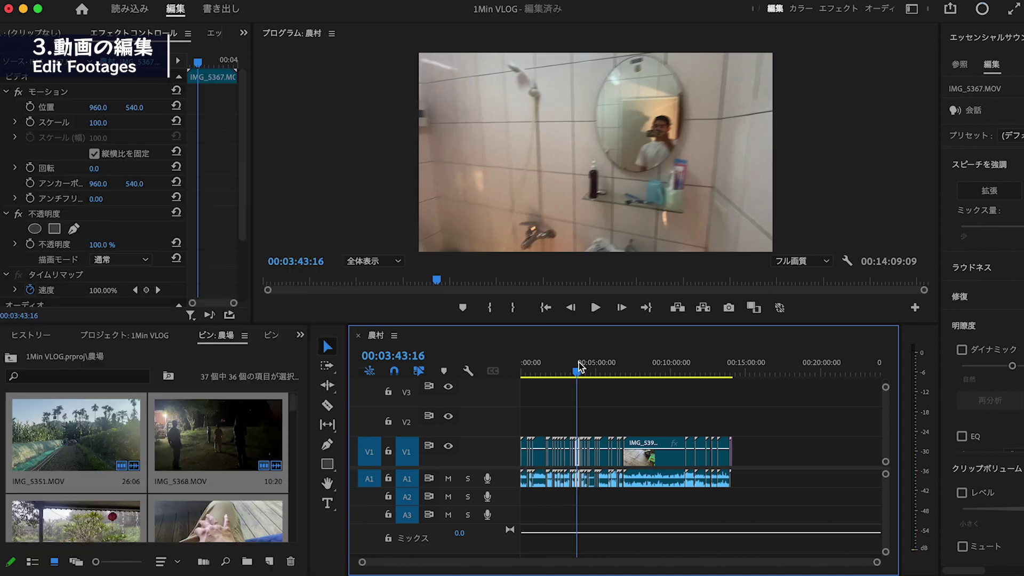
click(646, 363)
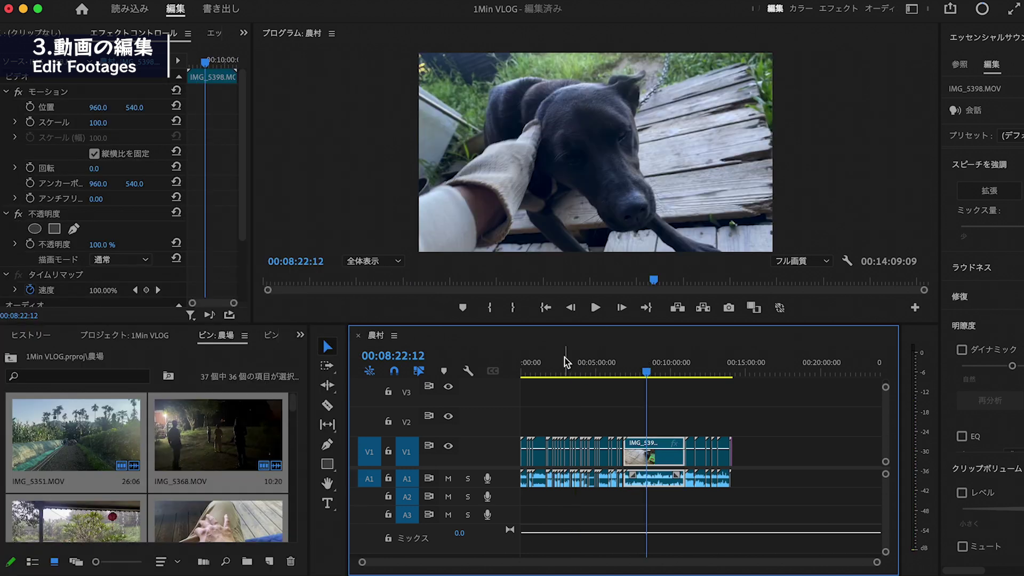
- Select every clip in 農村 and apply Set to Frame Size (フレームサイズに合わせる)
drag(540, 364, 525, 365)
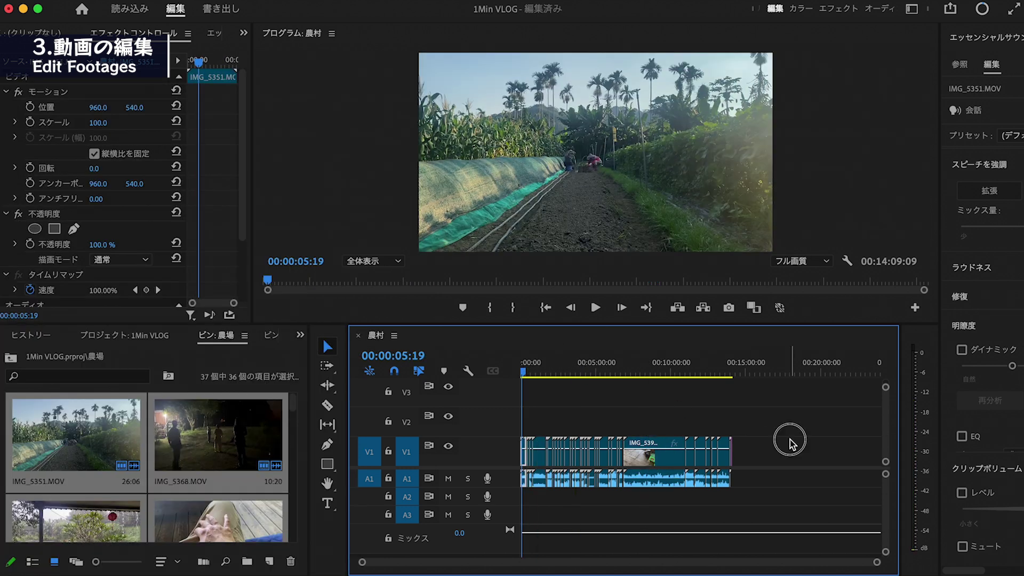
drag(790, 444, 533, 464)
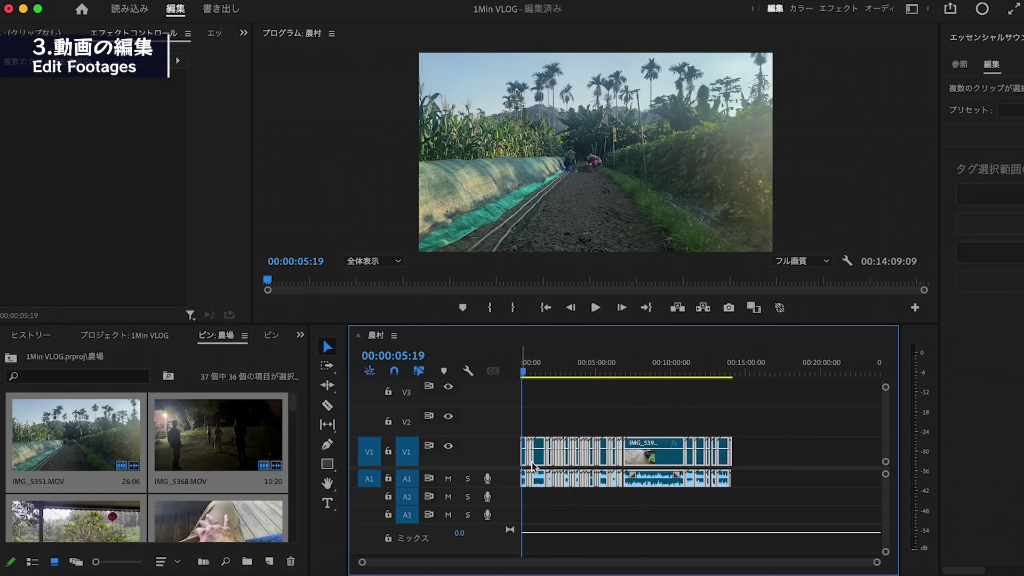
right_click(647, 456)
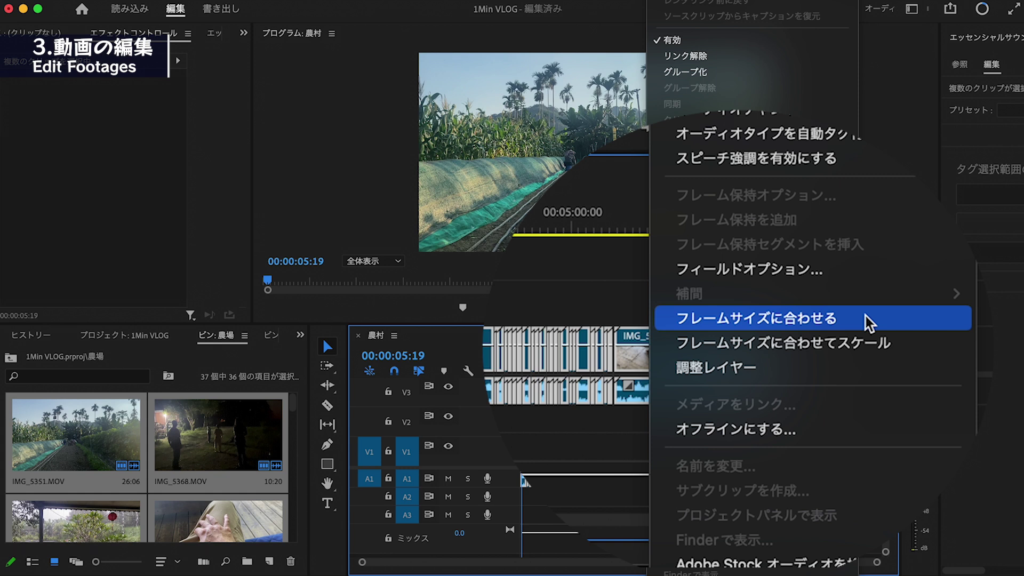
click(538, 411)
click(541, 419)
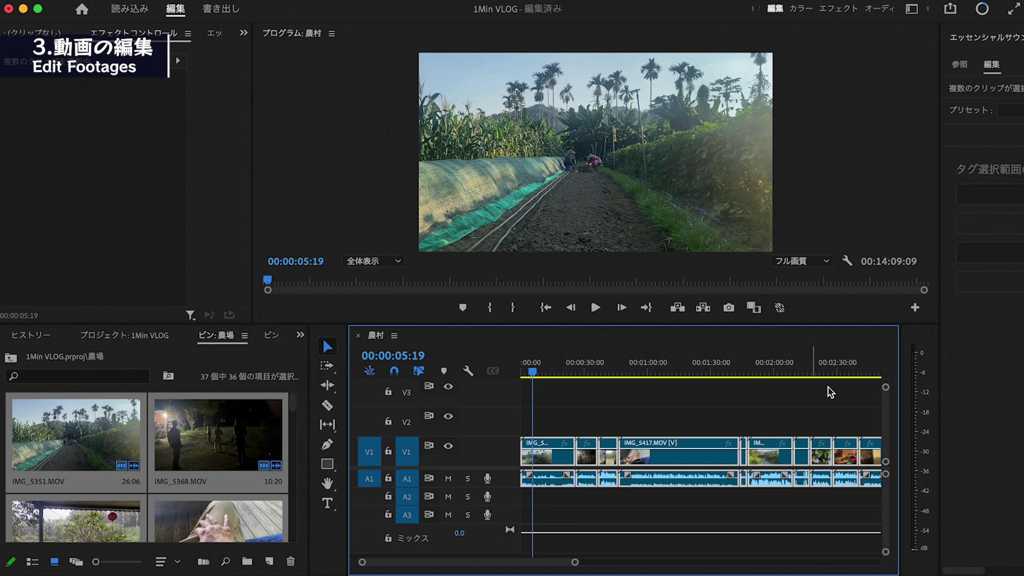
- Enlarge the V1 track height and zoom the timeline out to show clip thumbnails
drag(885, 387, 886, 368)
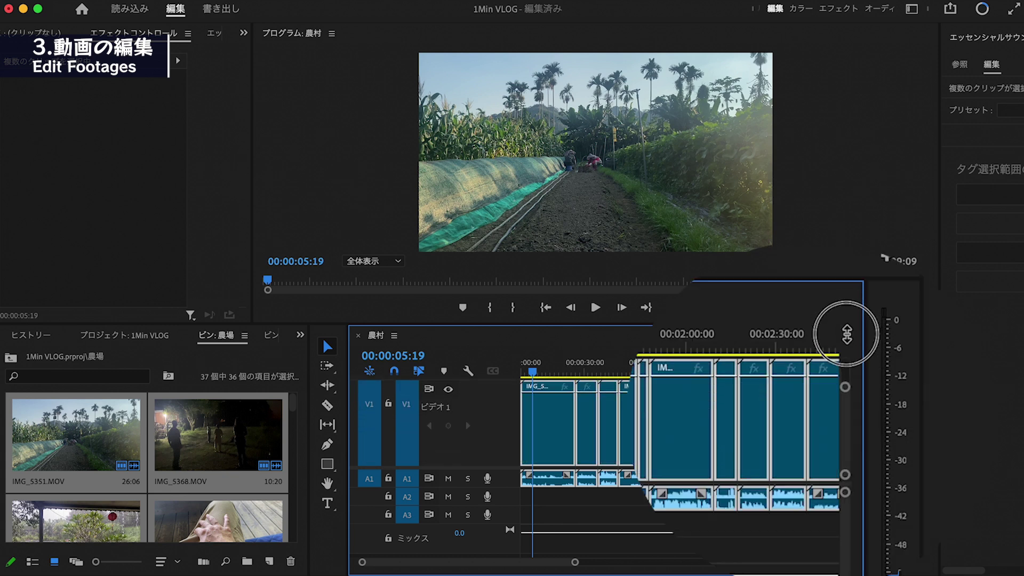
drag(847, 334, 839, 314)
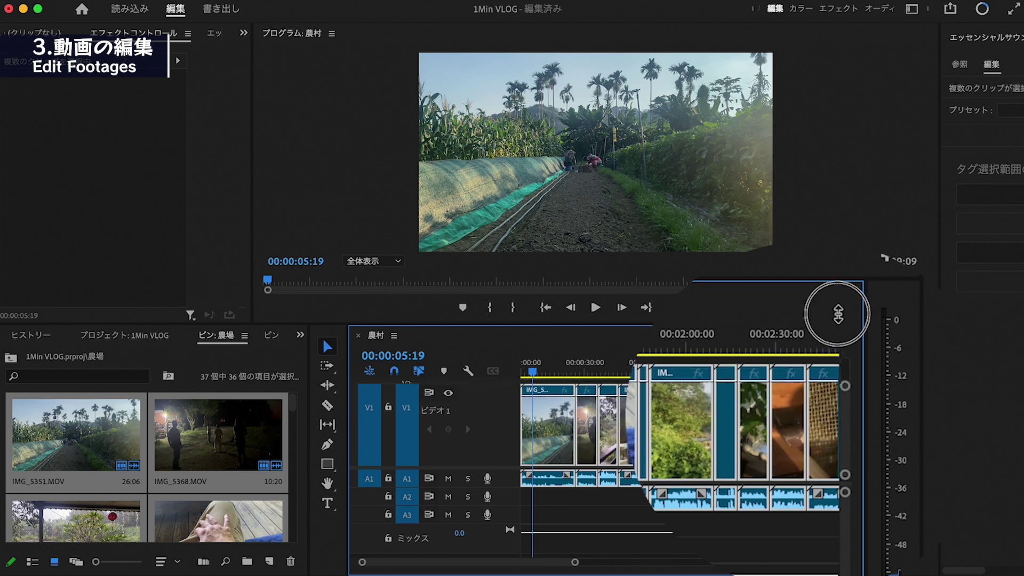
key(minus)
click(581, 431)
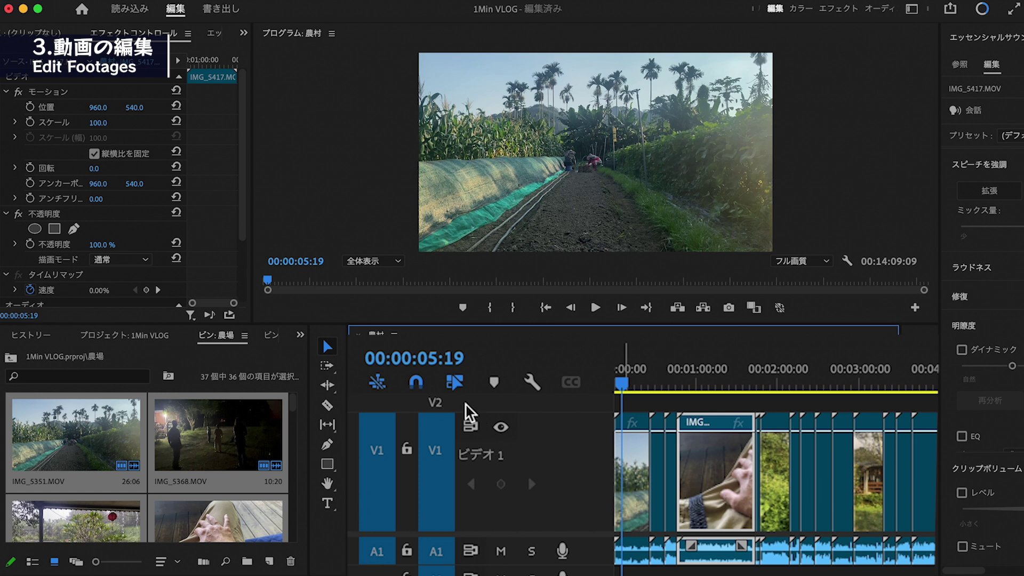
- Turn off Linked Selection and unlink IMG_5364's video from its audio
click(455, 384)
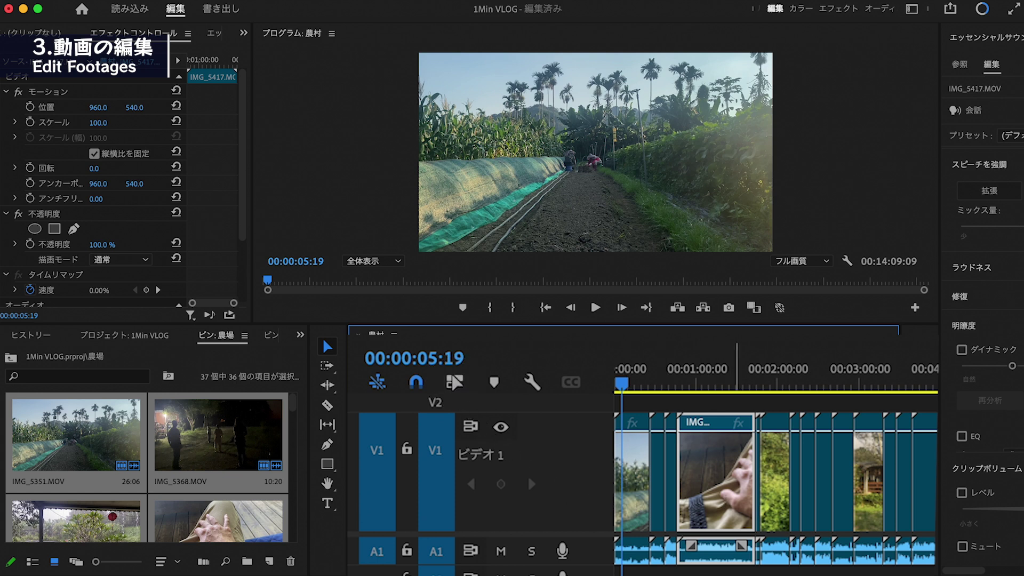
click(779, 506)
click(707, 494)
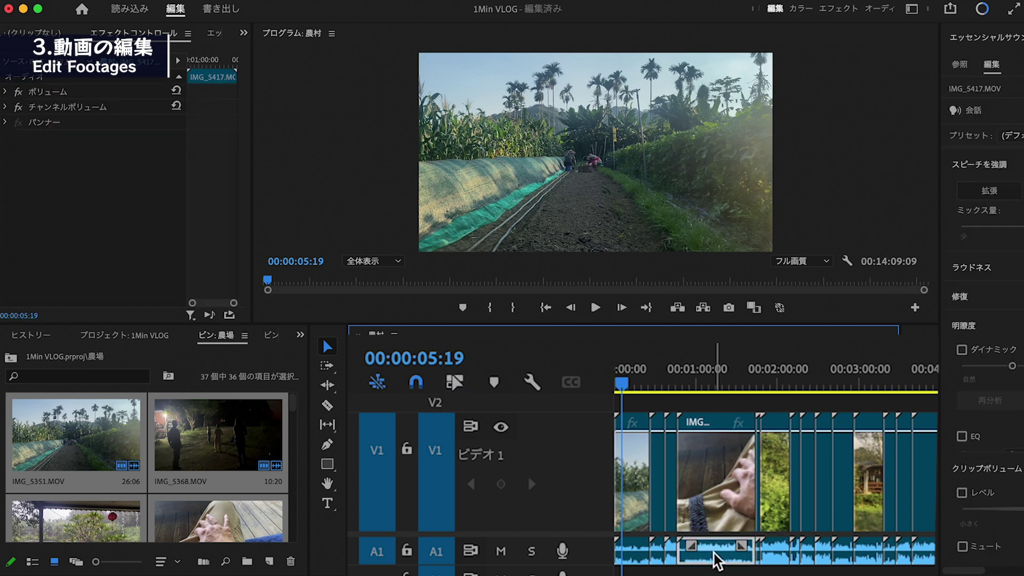
right_click(708, 447)
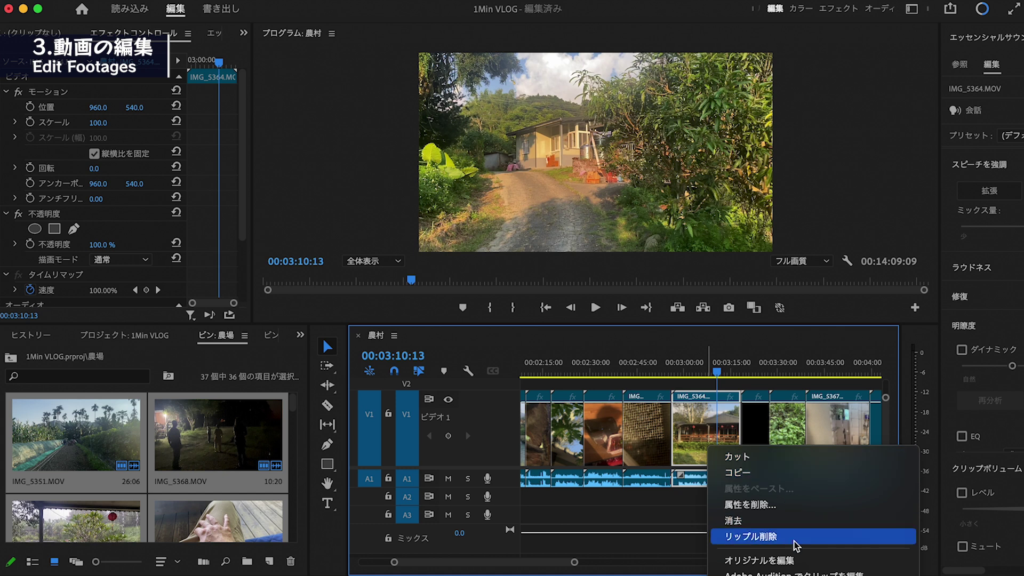
scroll(853, 426, down, 2)
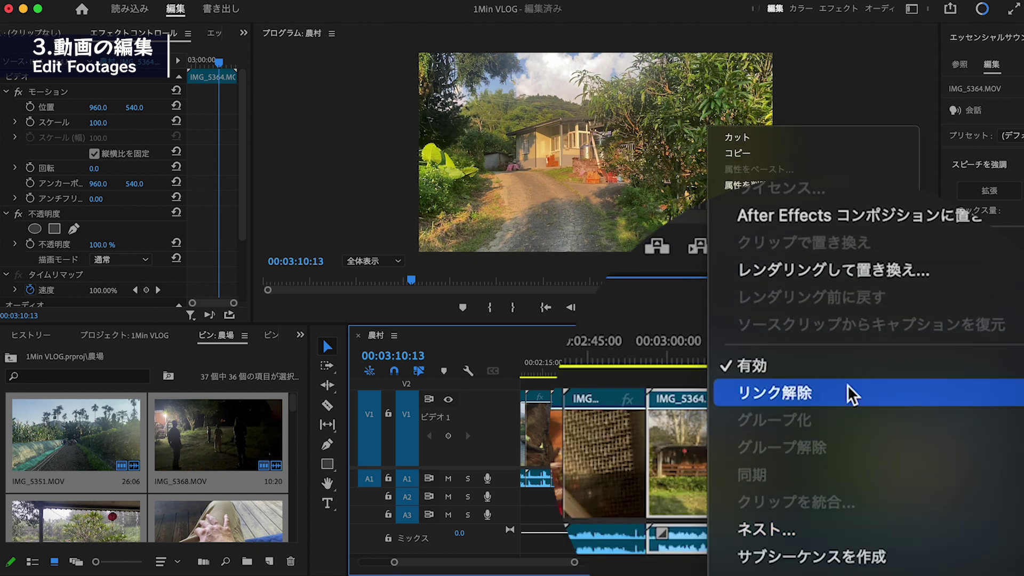
click(856, 400)
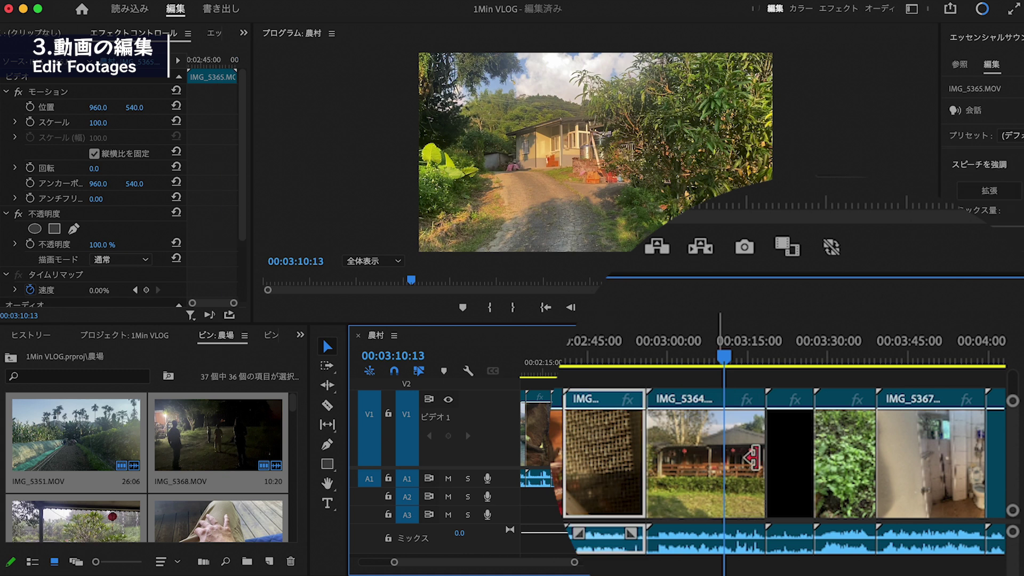
click(806, 475)
key(backslash)
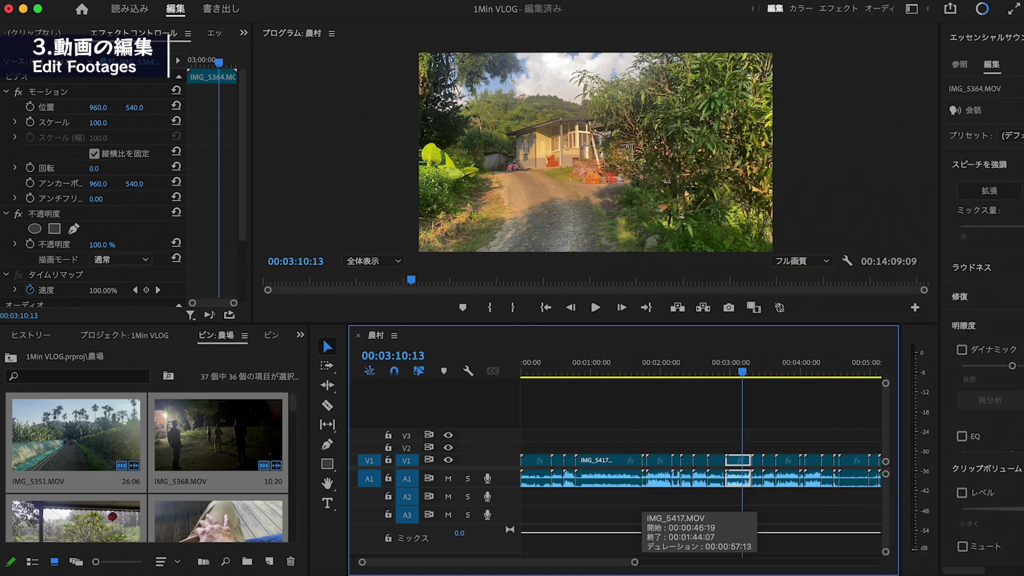
- Scrub through the first four minutes of the 農村 sequence
click(539, 376)
drag(538, 376, 621, 384)
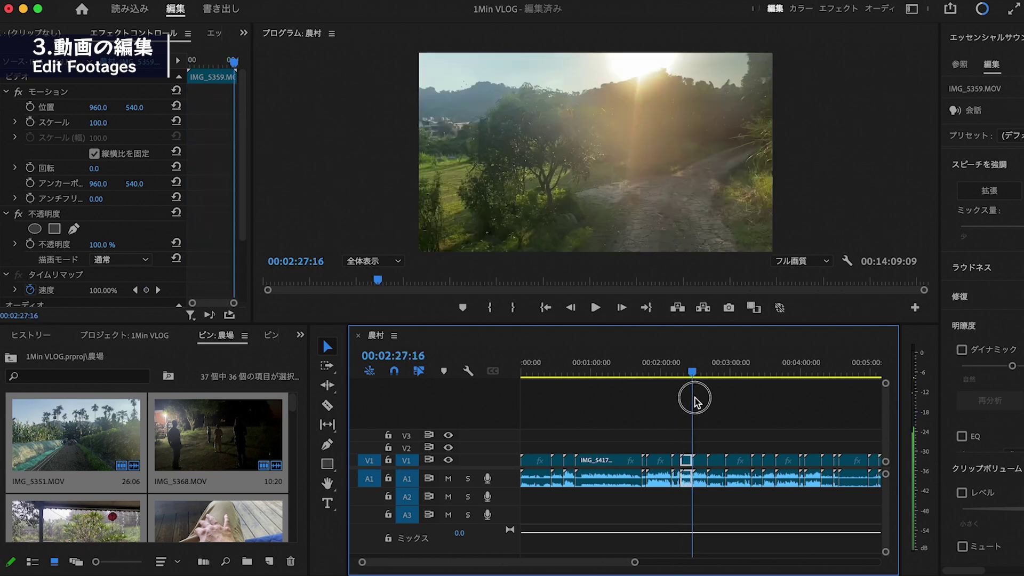
drag(622, 384, 808, 387)
scroll(877, 431, right, 3)
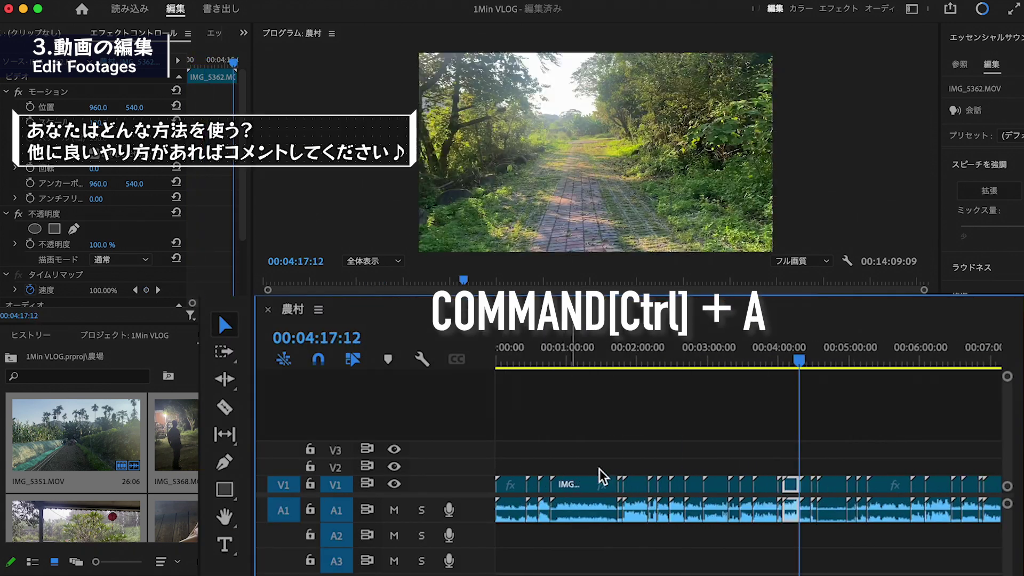
- Shift all clips later and move the short clip from about 5:00 to the sequence start
key(super+a)
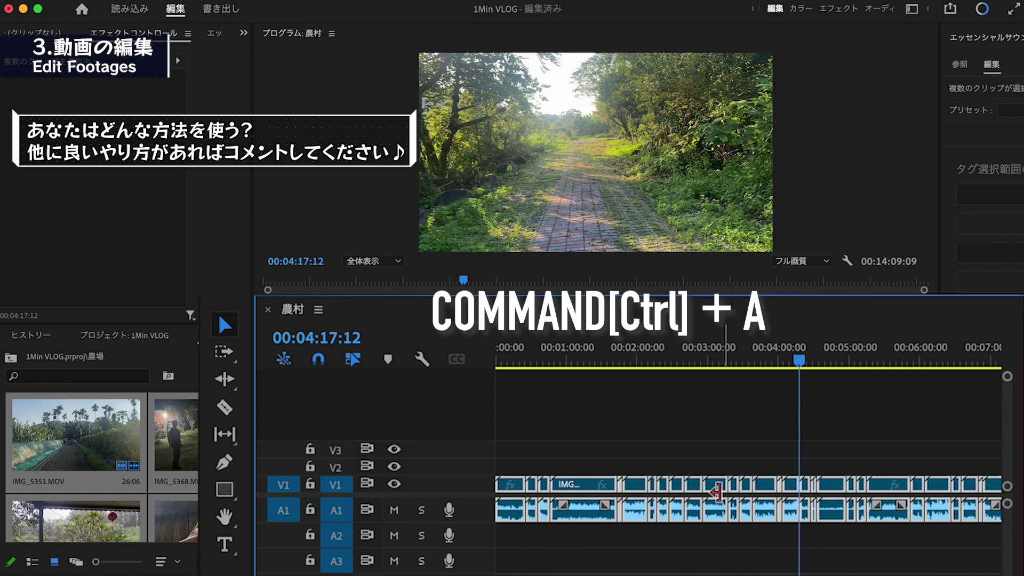
drag(866, 499, 924, 498)
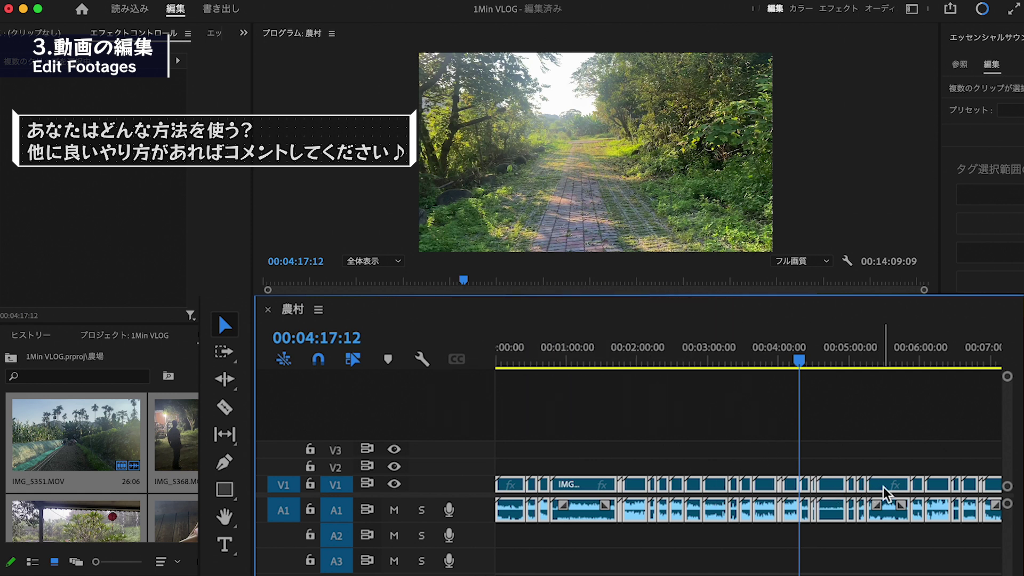
mouse_move(879, 367)
mouse_down()
mouse_move(838, 350)
mouse_move(845, 359)
mouse_up()
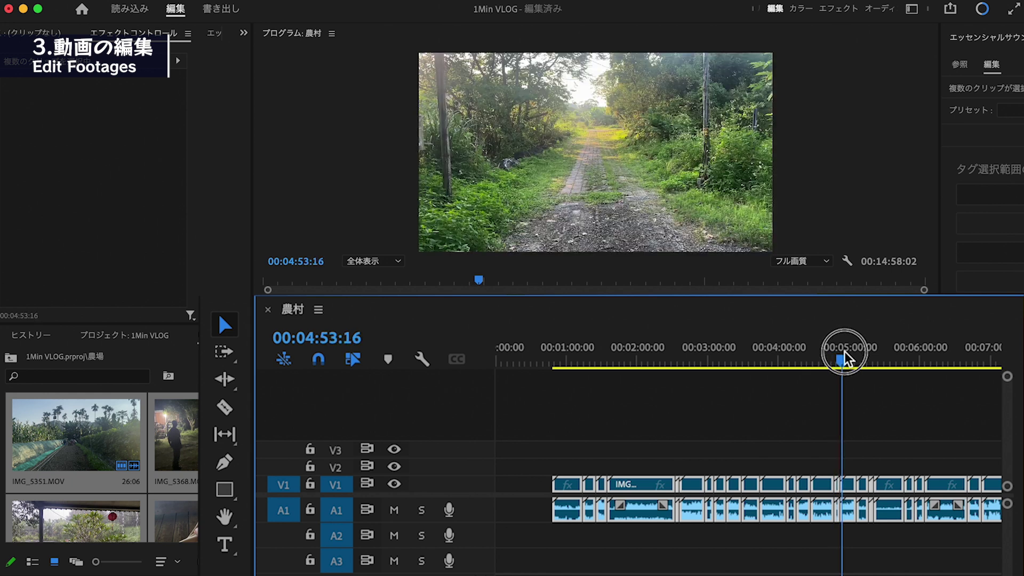
drag(848, 484, 501, 485)
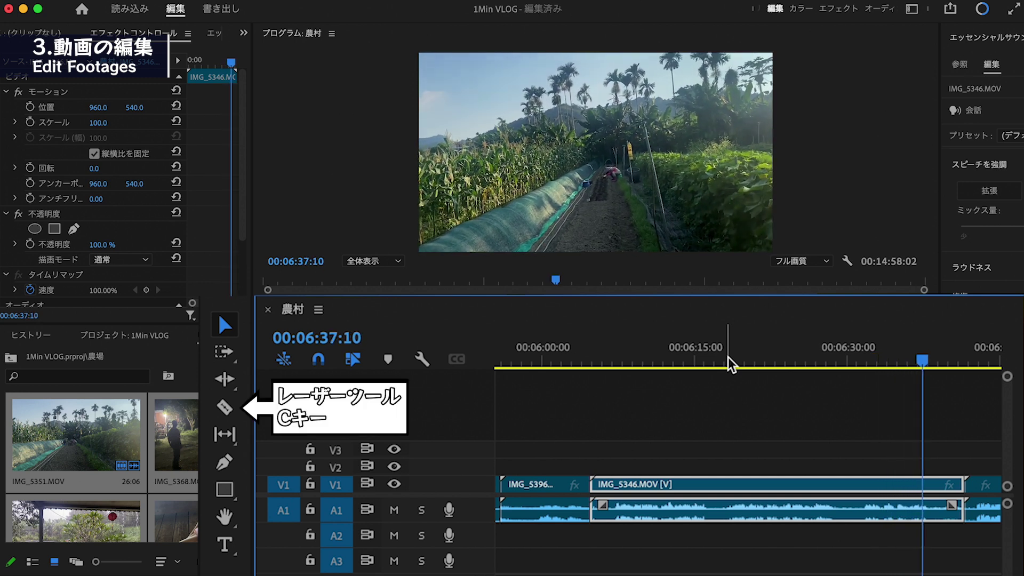
- Split IMG_5346 at 00:06:17:17 and delete the unwanted piece
click(729, 363)
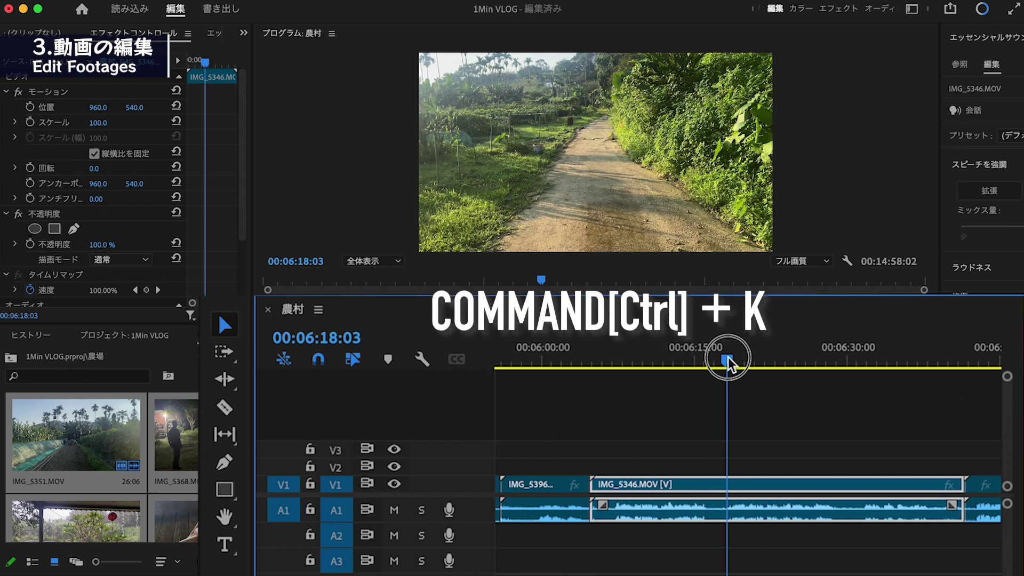
click(723, 360)
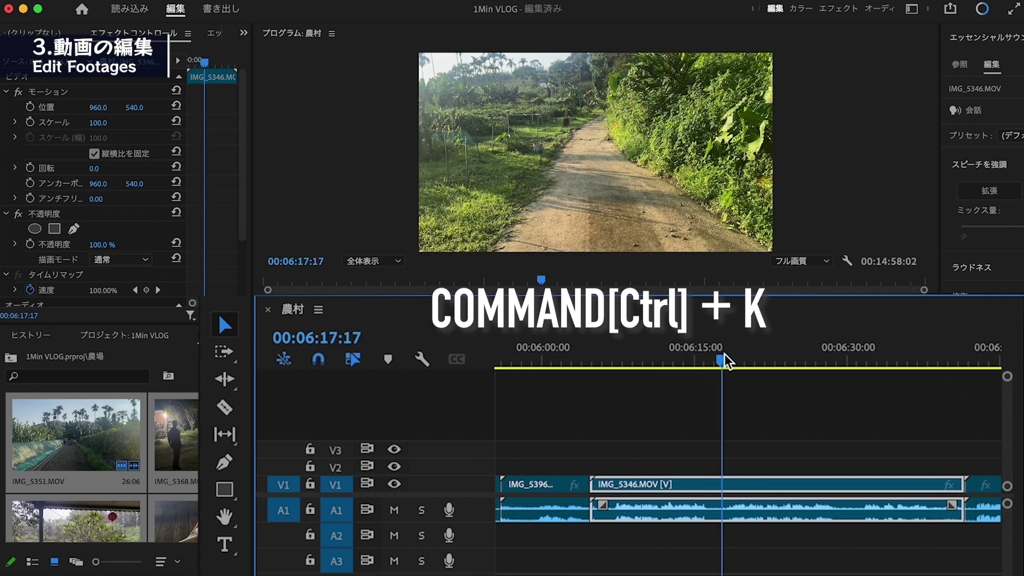
key(super+k)
key(Delete)
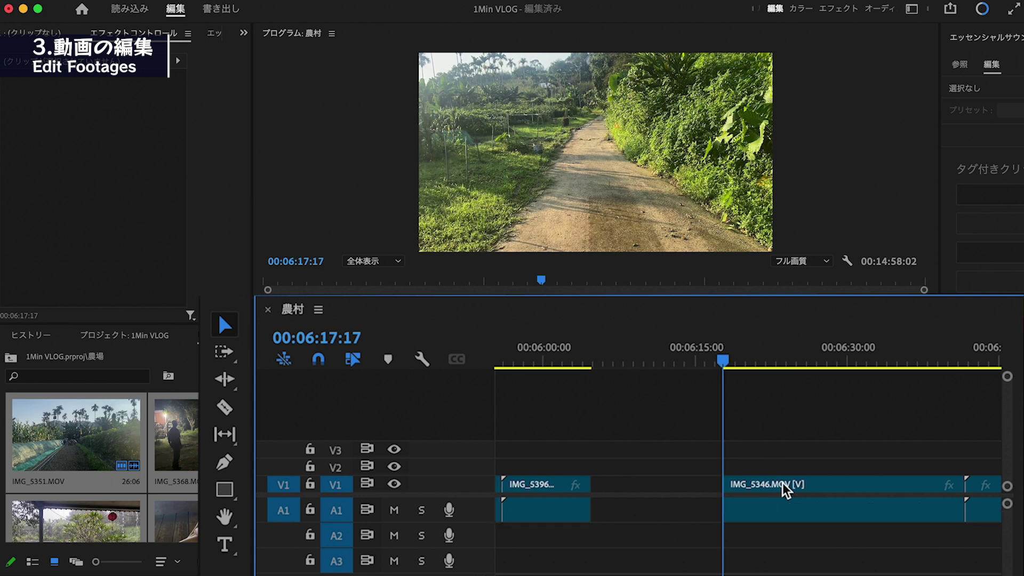
- Cut the clip at the playhead out of the sequence for pasting
alt+scroll(784, 487, down, 5)
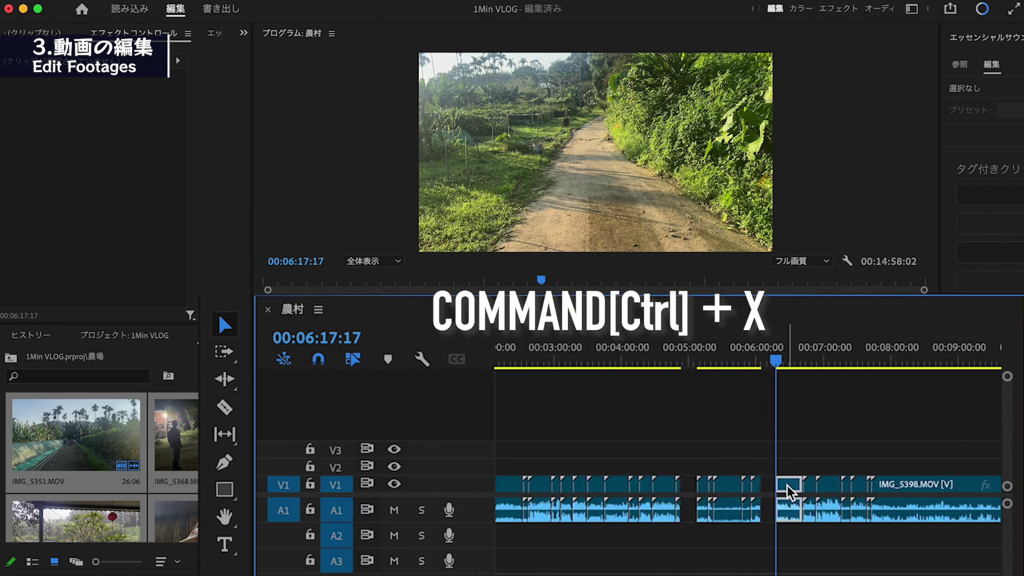
key(super+x)
alt+scroll(561, 460, up, 3)
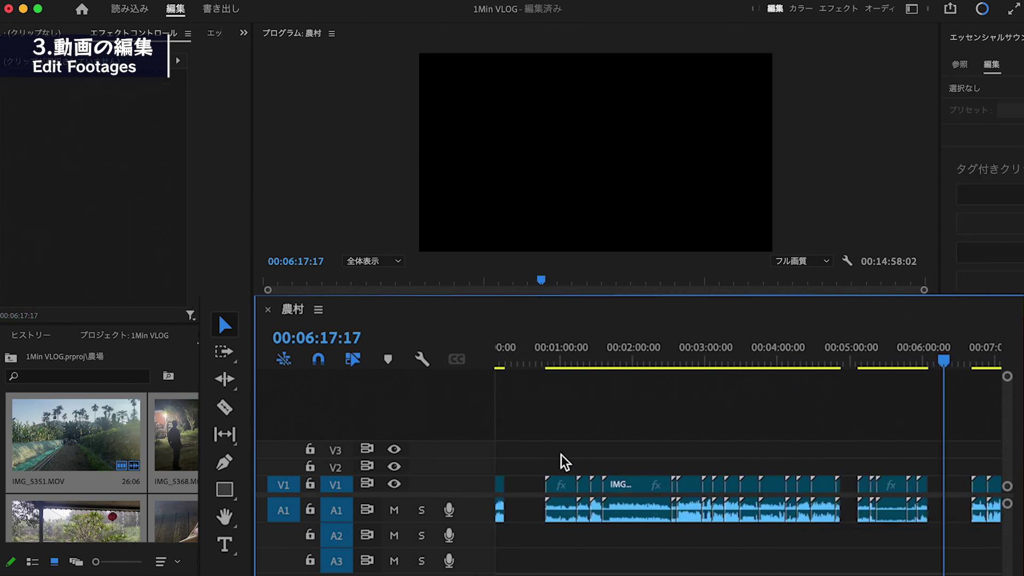
alt+scroll(565, 462, up, 3)
- Paste the cut IMG_5346 into the gap near the start and move IMG_5365 ahead of IMG_5366
mouse_move(613, 363)
mouse_down()
mouse_move(560, 366)
mouse_move(589, 359)
mouse_up()
key(super+v)
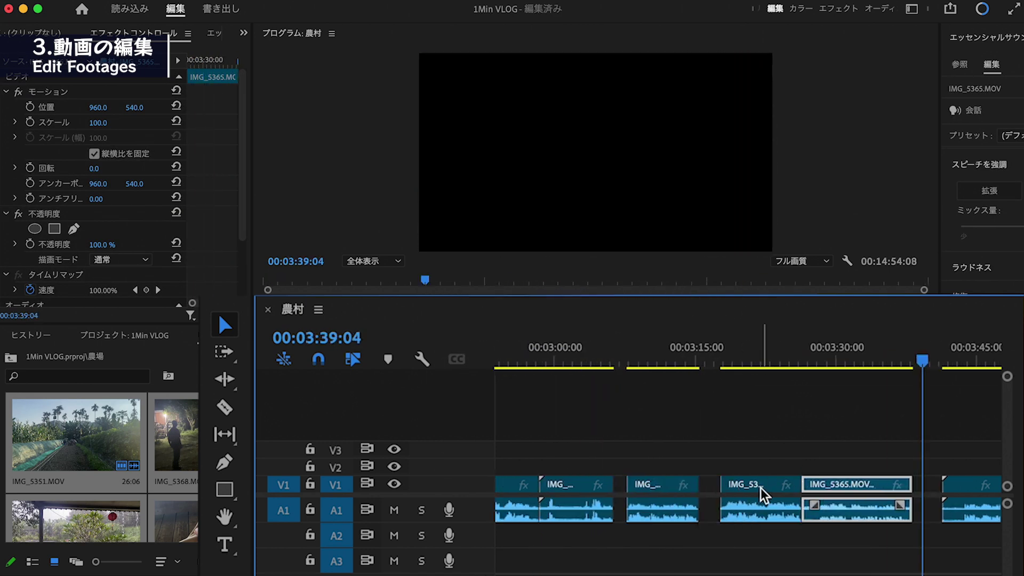
click(763, 494)
alt+scroll(755, 499, up, 3)
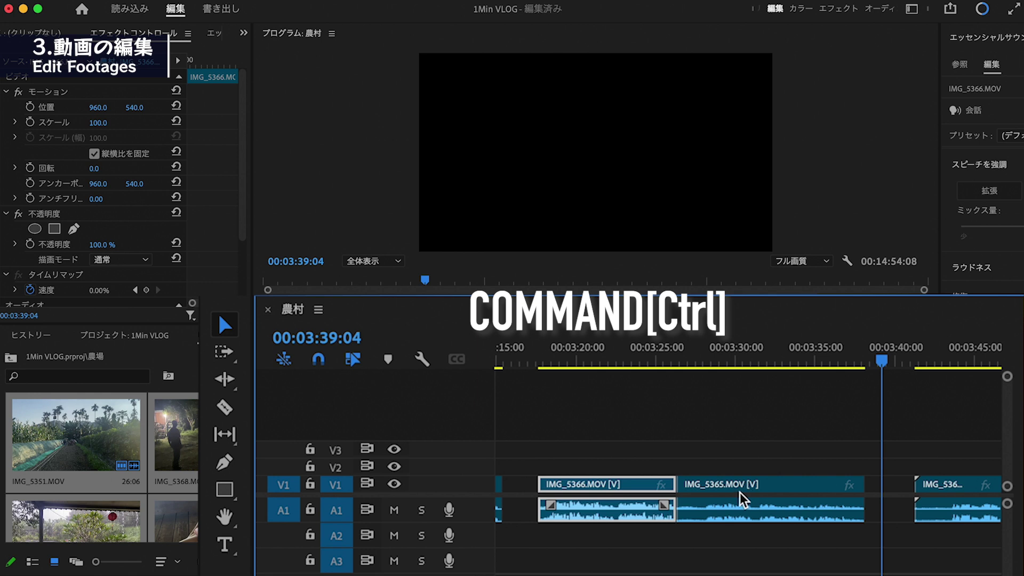
drag(739, 491, 696, 481)
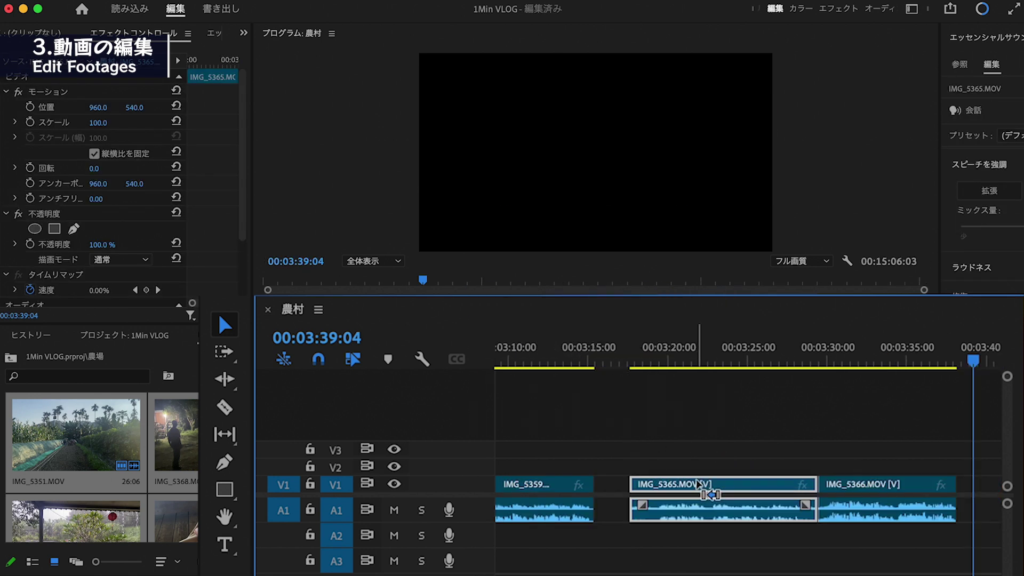
drag(648, 360, 828, 380)
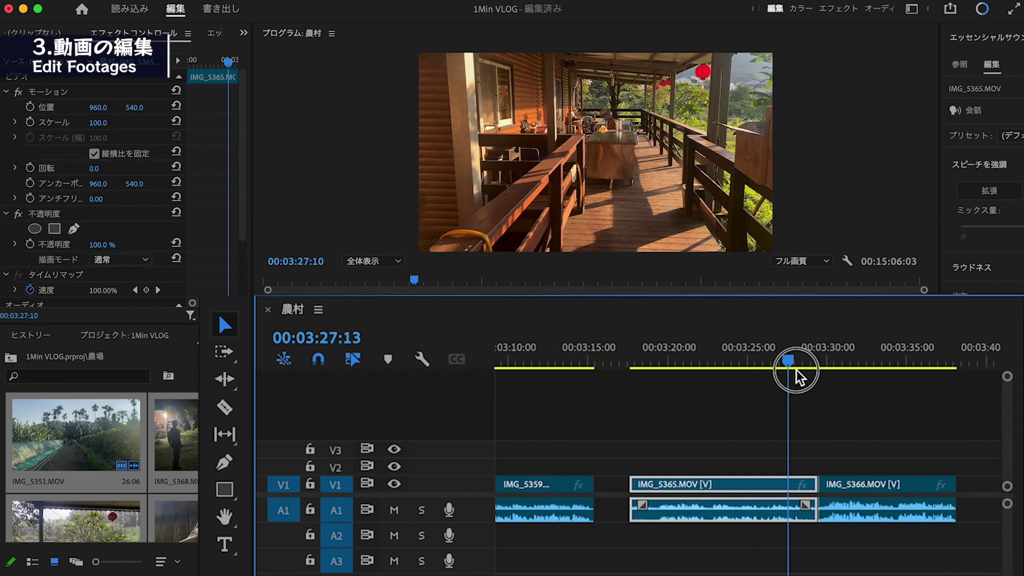
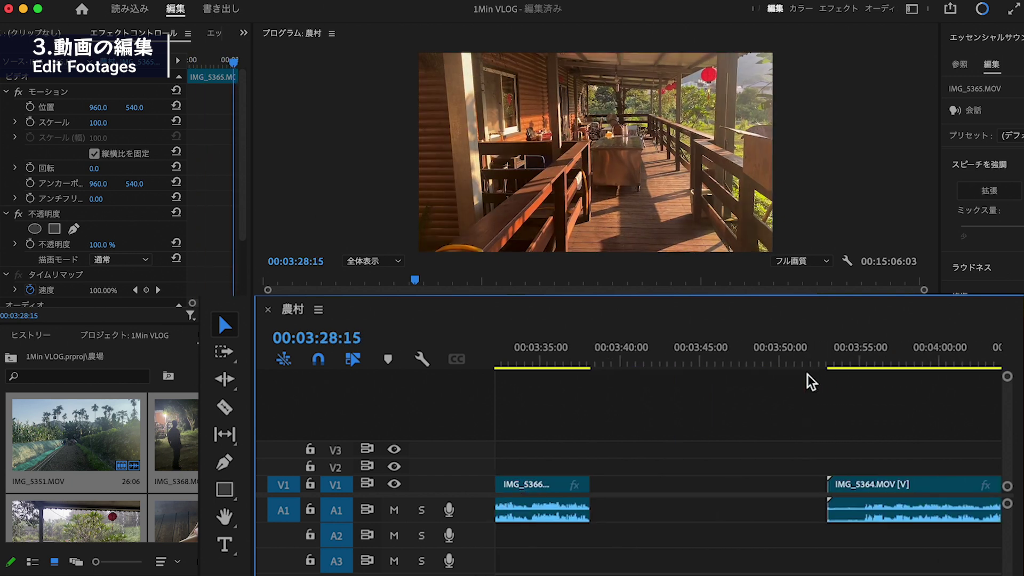
- Extend IMG_5346's A1 audio past its video end for an L-cut, then trim it back shorter
scroll(811, 383, up, 6)
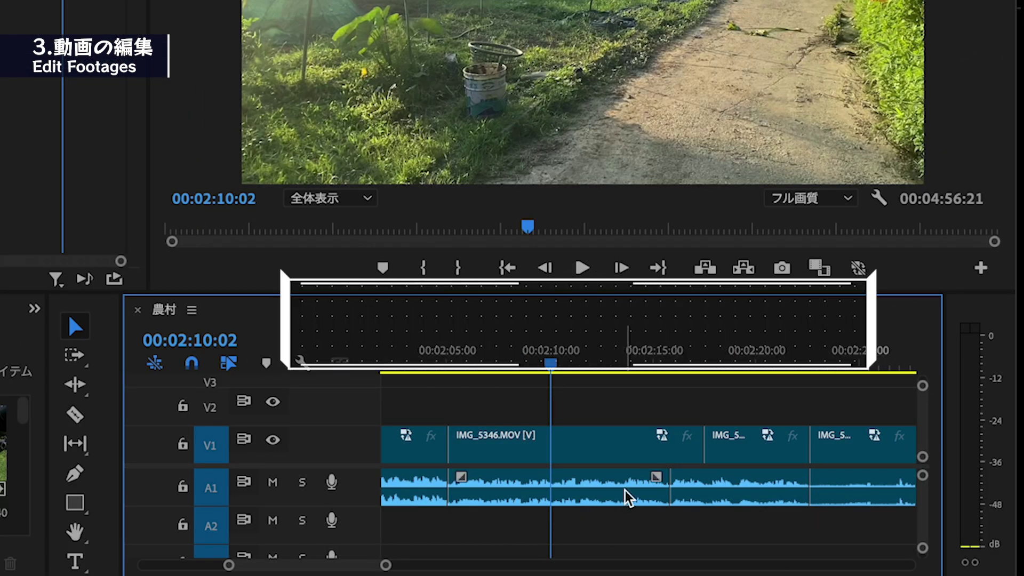
click(628, 497)
mouse_move(550, 364)
mouse_down()
mouse_move(525, 375)
mouse_move(730, 415)
mouse_move(679, 408)
mouse_up()
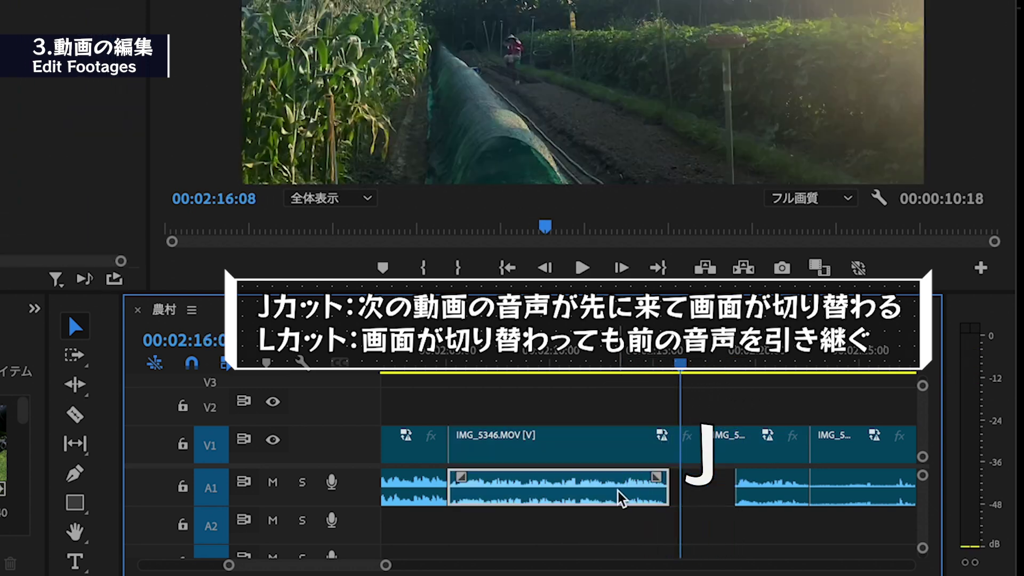
drag(668, 488, 754, 498)
drag(680, 363, 723, 363)
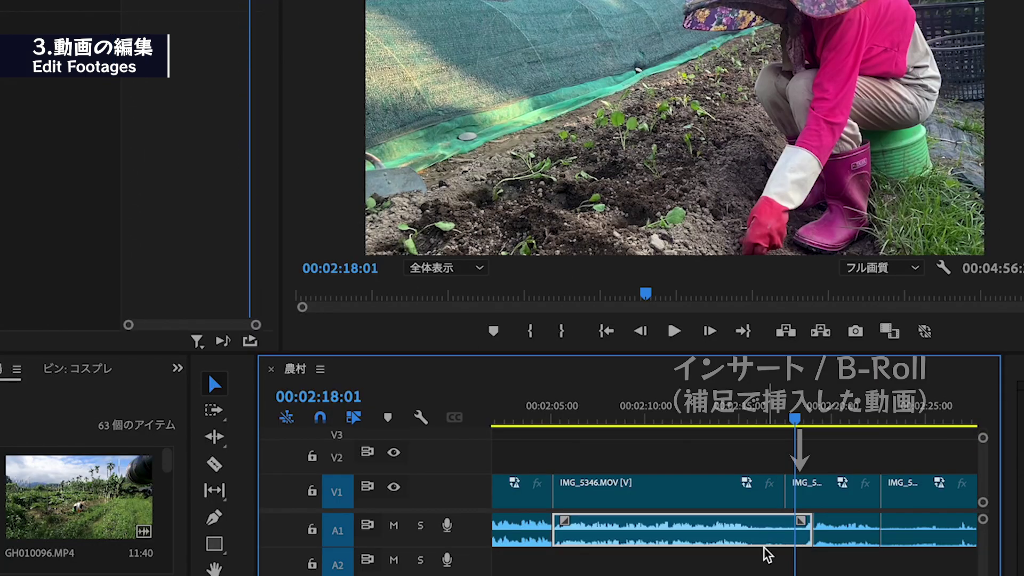
drag(798, 545, 752, 555)
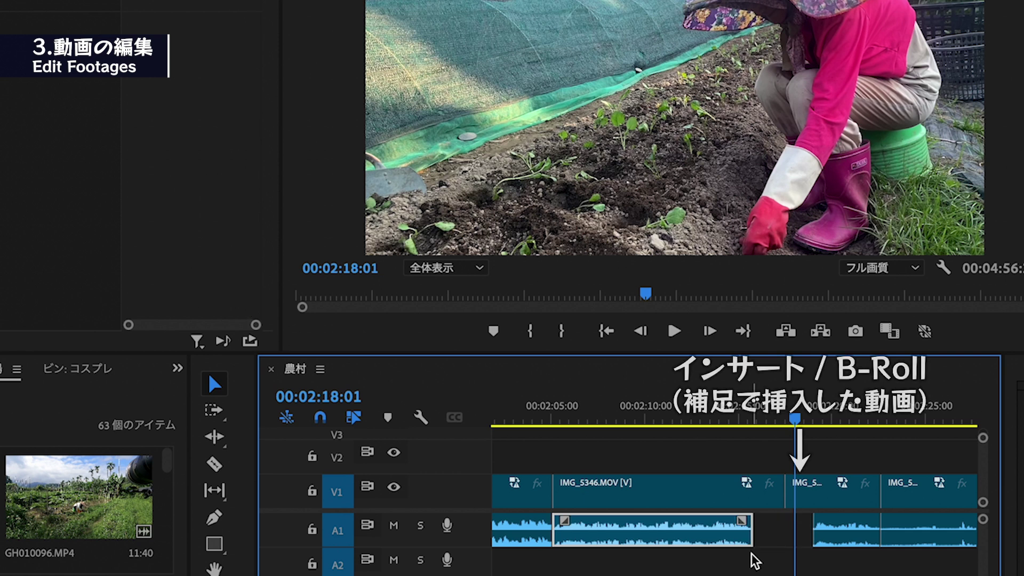
click(805, 498)
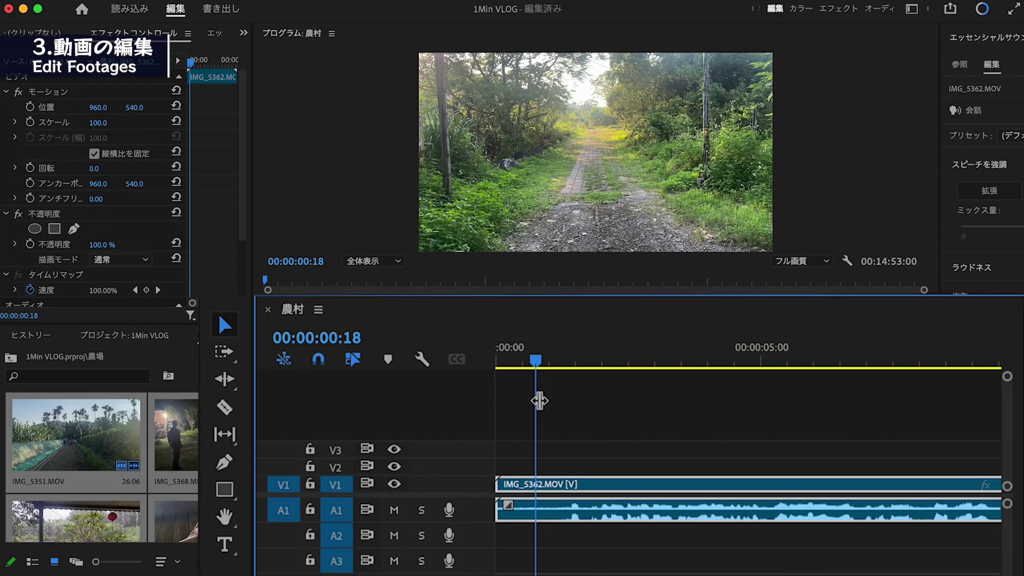
- Trim IMG_5362's start to the playhead and ripple-delete the empty gap at the sequence start
drag(504, 485, 536, 484)
click(515, 484)
key(Delete)
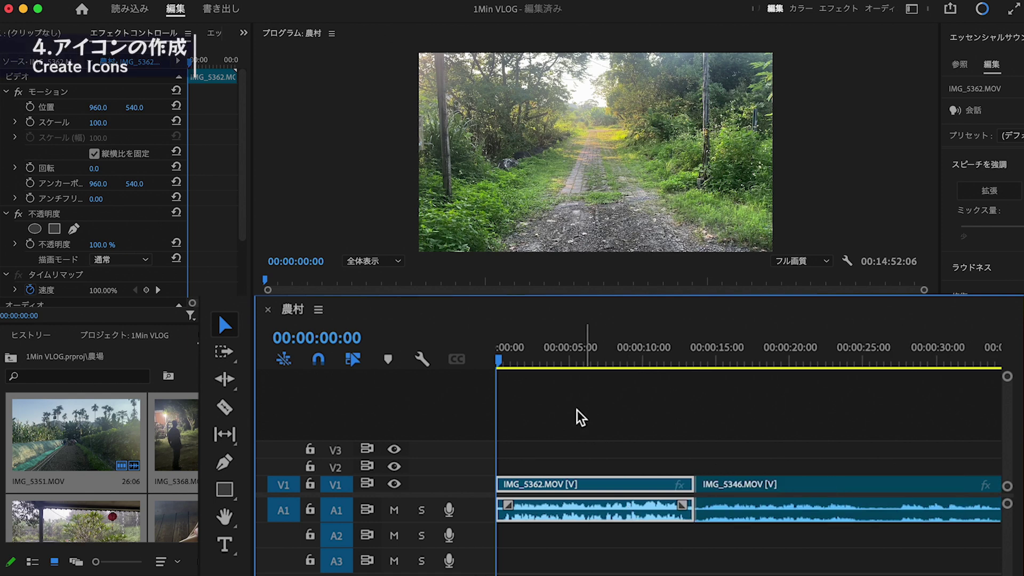
mouse_move(509, 363)
mouse_down()
mouse_move(723, 365)
mouse_move(623, 362)
mouse_up()
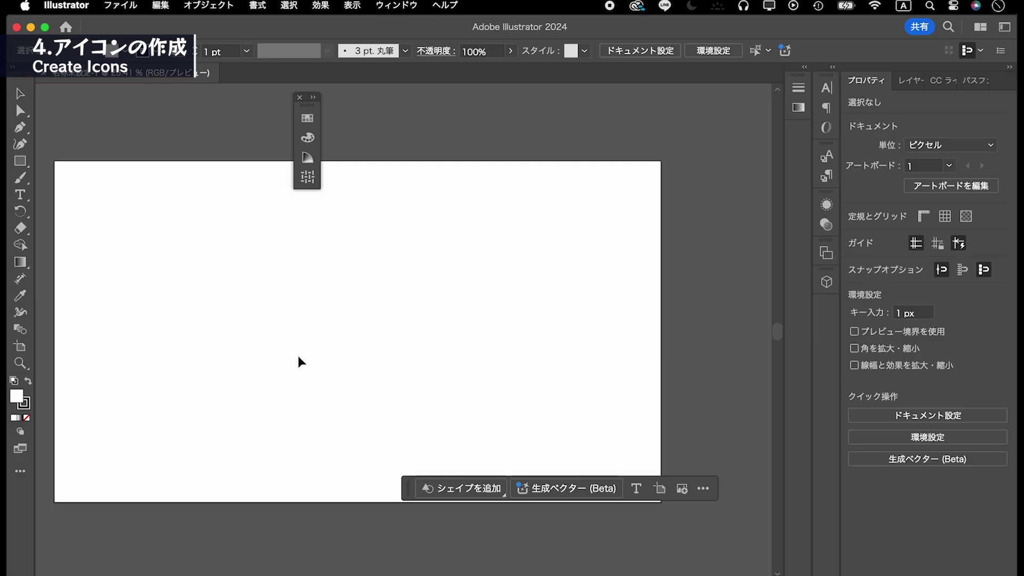
- Draw a 180 px square and generate a map icon into it from the prompt 地図のアイコン、目標地点
click(20, 160)
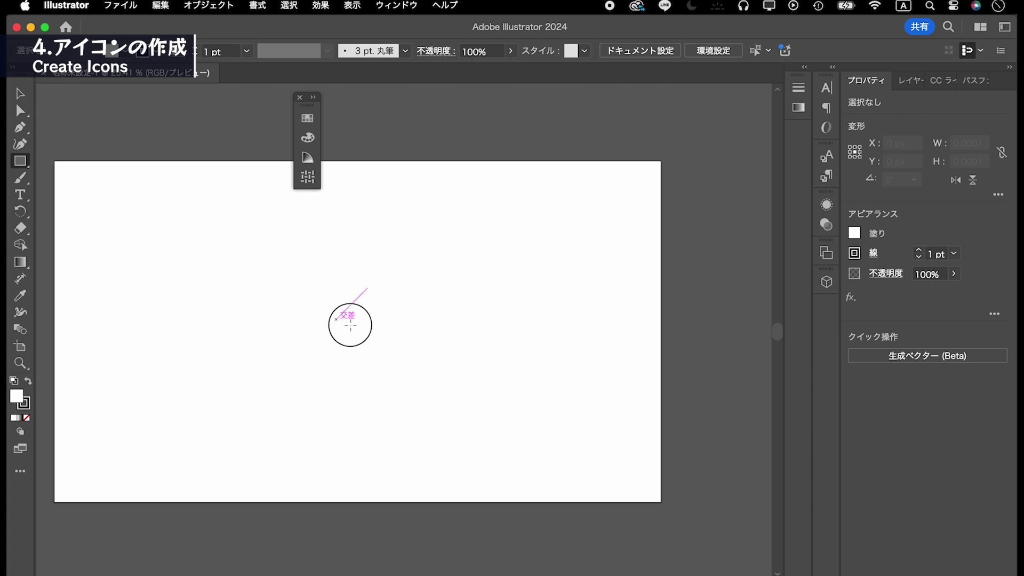
drag(336, 319, 393, 376)
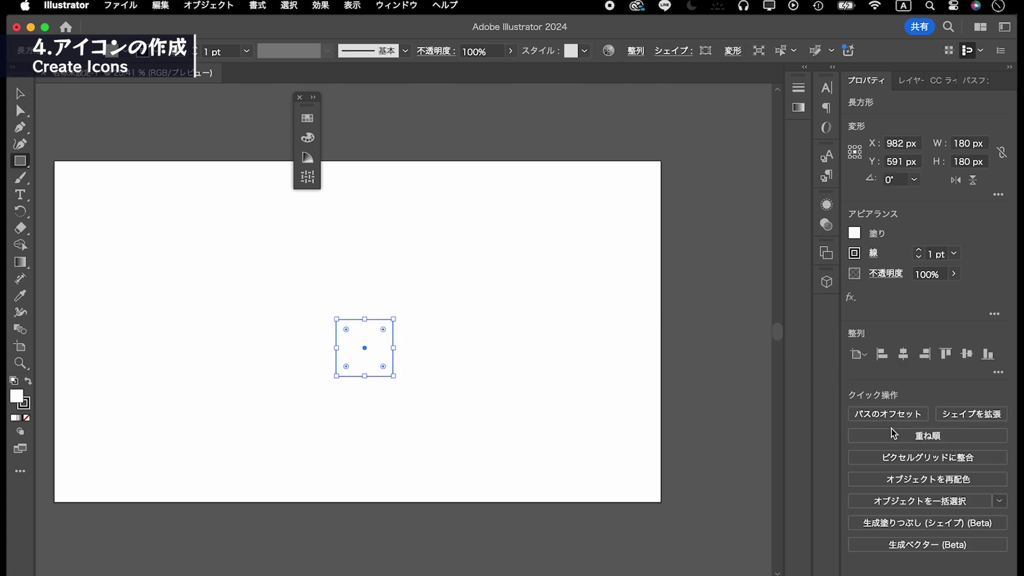
click(908, 523)
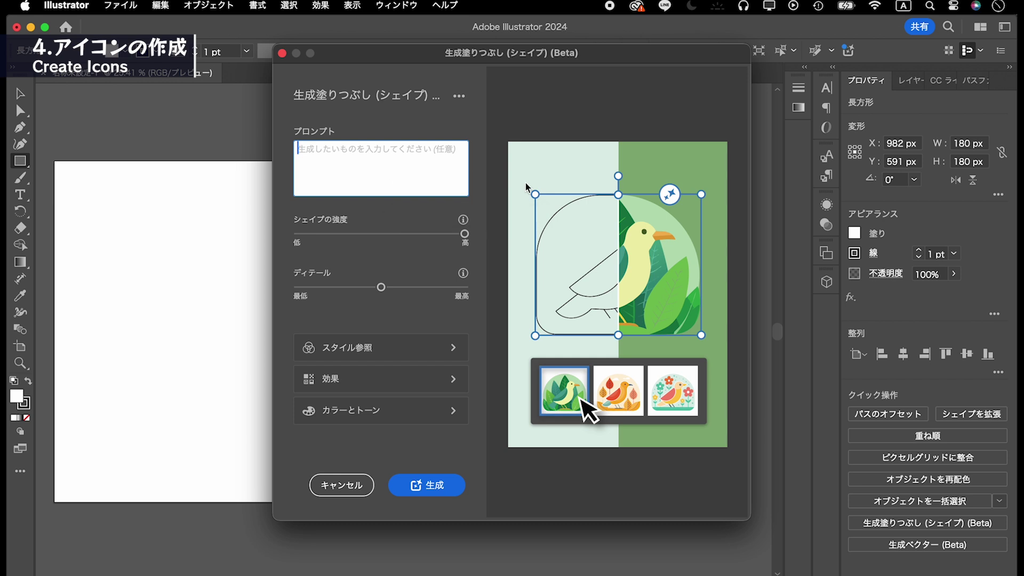
key(ctrl+space)
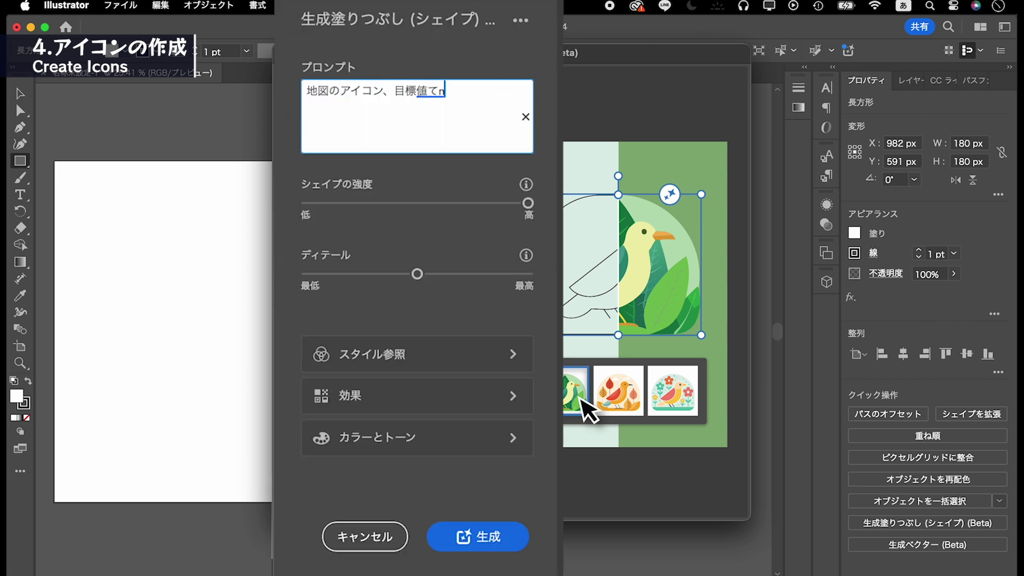
text(地点)
key(Return)
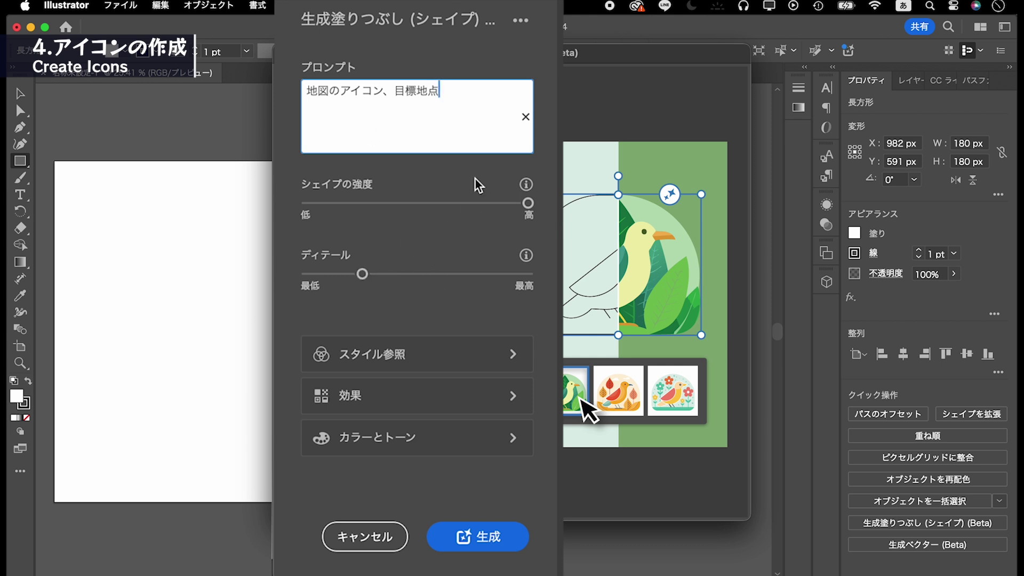
click(478, 536)
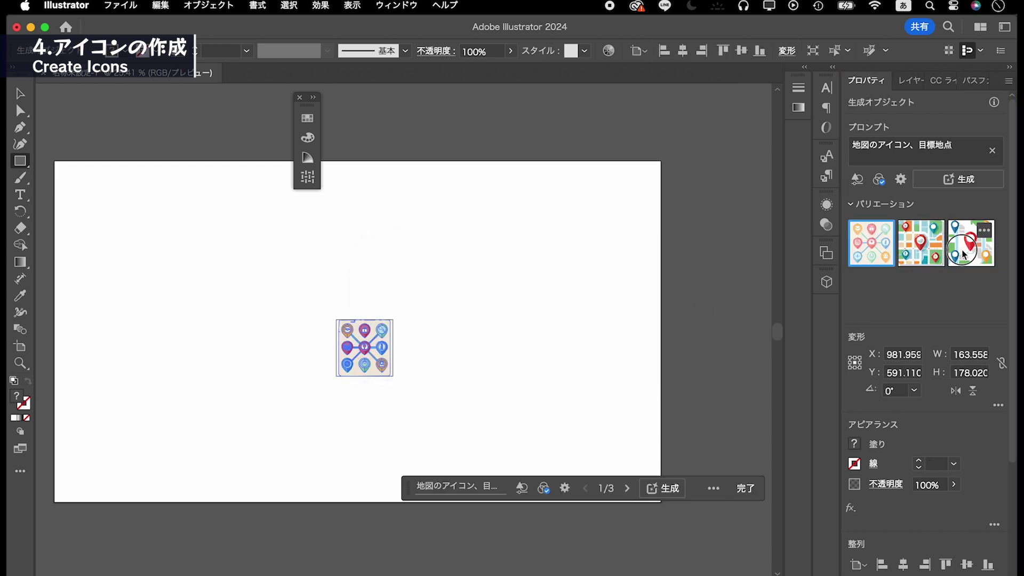
- Apply the third map-icon variation and copy its red location pin from inside the group
click(963, 254)
scroll(373, 393, up, 5)
key(v)
click(373, 393)
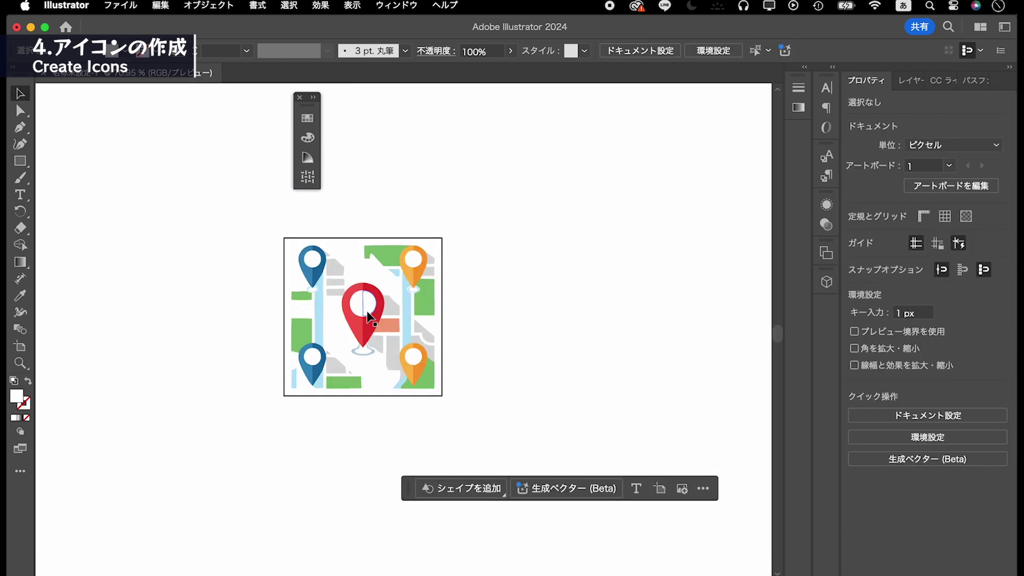
click(368, 334)
scroll(367, 332, up, 3)
double_click(367, 331)
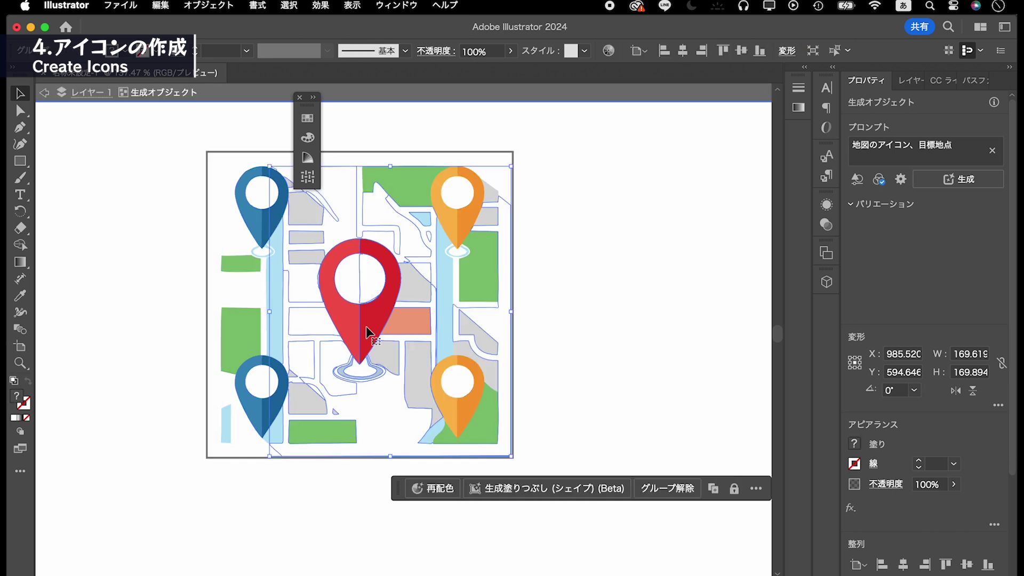
double_click(381, 316)
key(super+c)
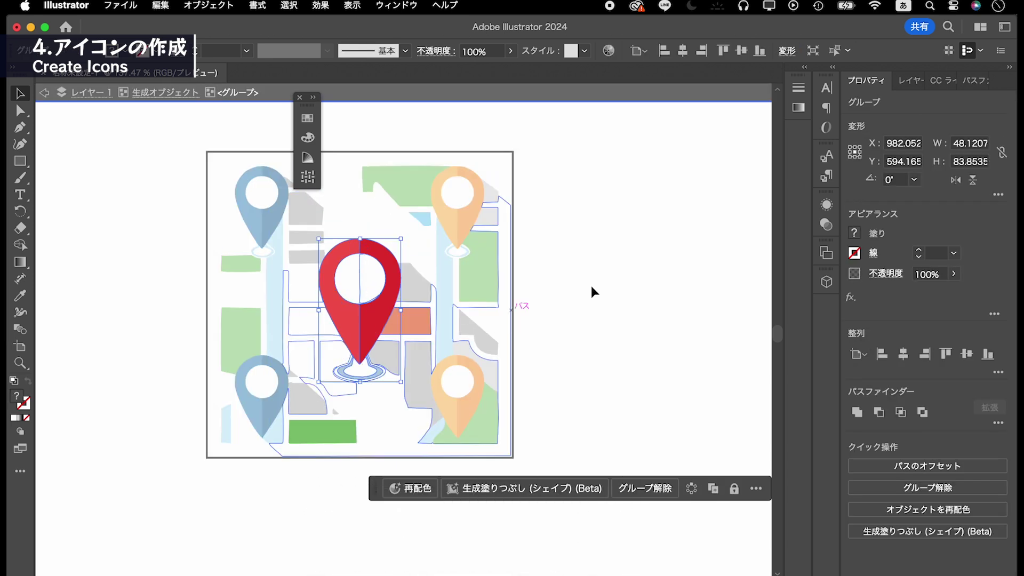
- Delete the whole map icon and paste back only the red location pin
click(625, 283)
key(Escape)
key(super+minus)
key(super+minus)
key(Escape)
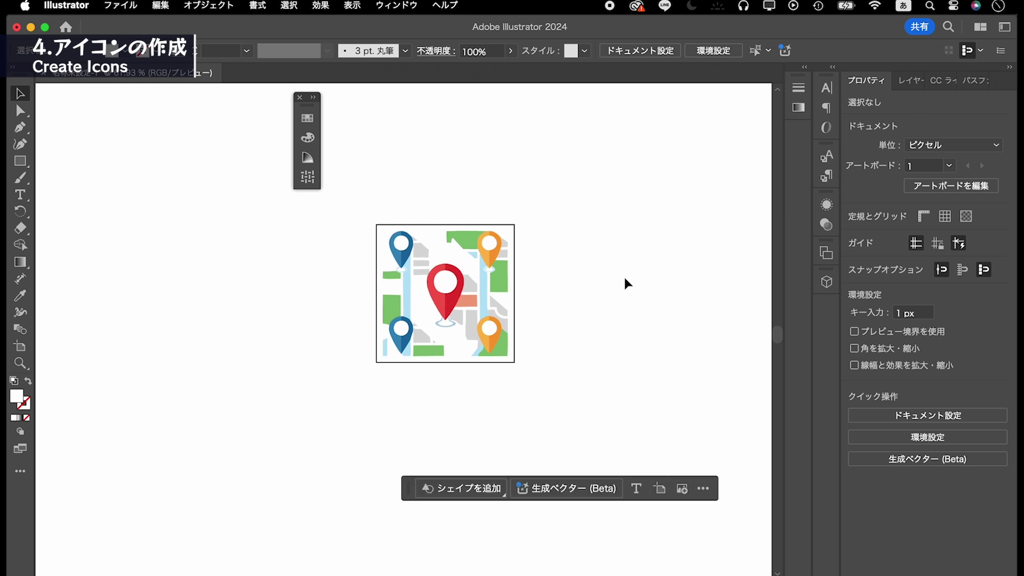
key(super+a)
key(Delete)
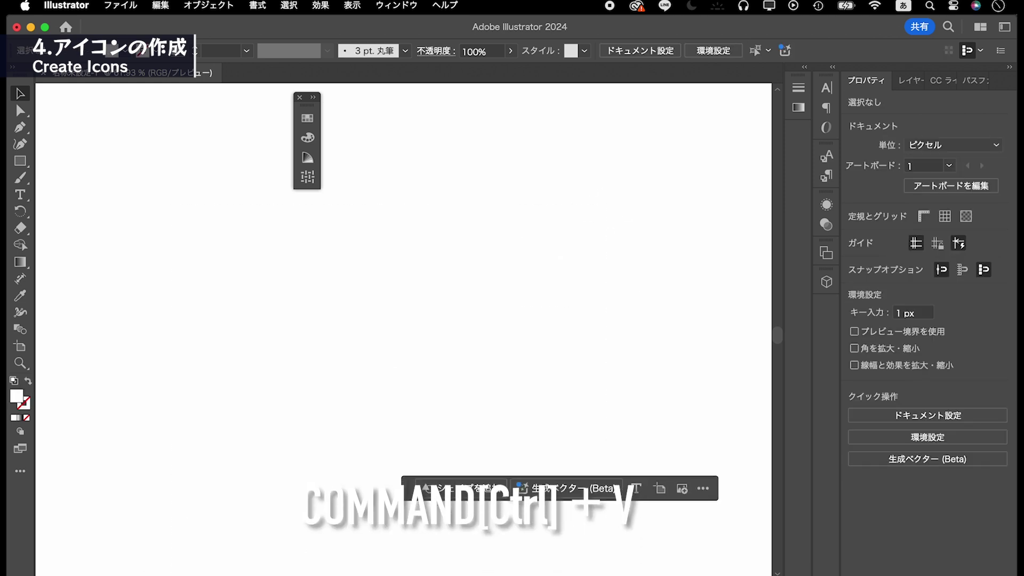
key(super+v)
click(486, 347)
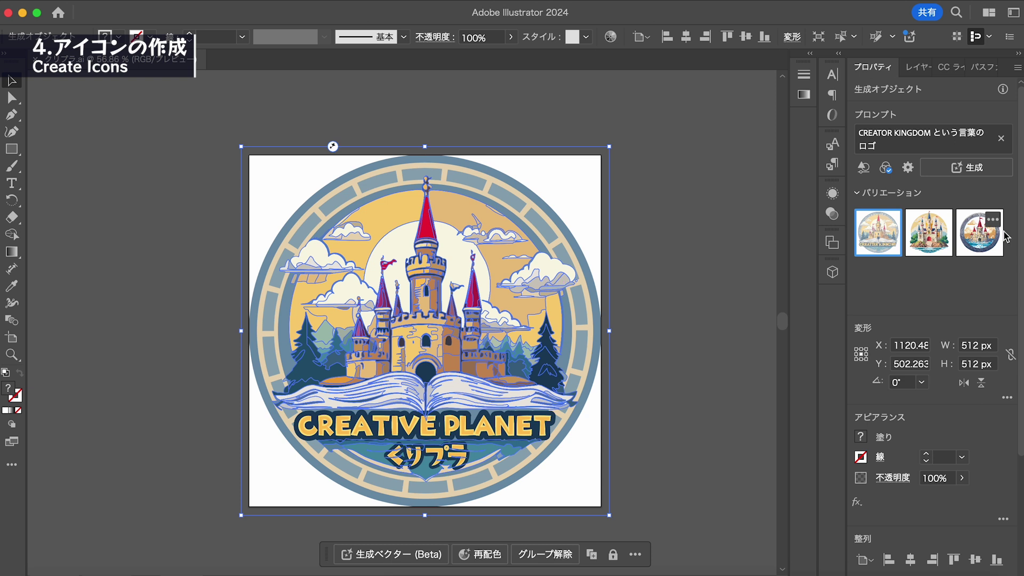
- Compare the castle logo variations and settle on the first one
click(931, 245)
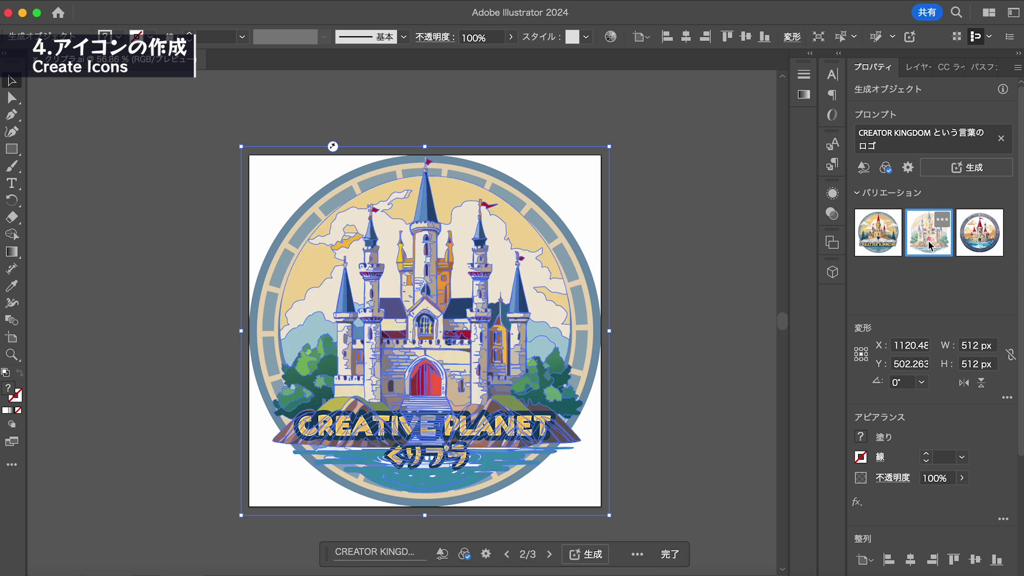
click(985, 244)
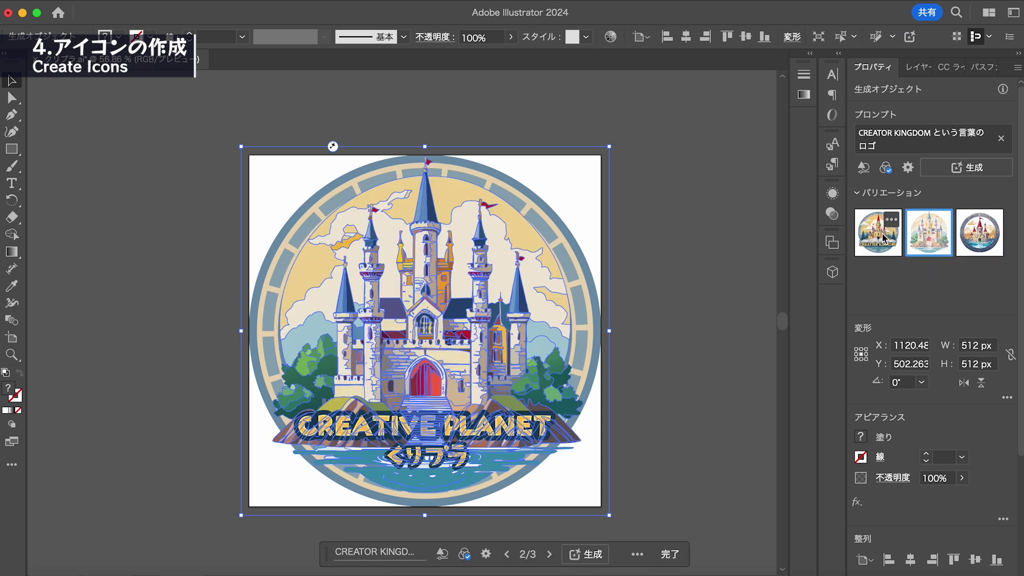
click(881, 237)
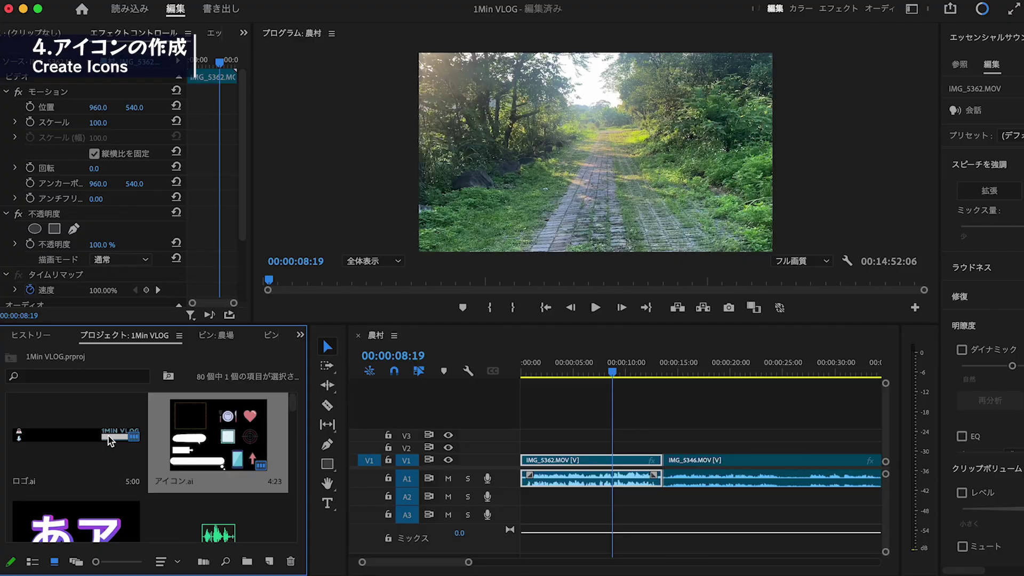
- Place ロゴ.ai on V4 spanning both clips and add a rectangular opacity mask to it
click(91, 430)
drag(74, 439, 512, 425)
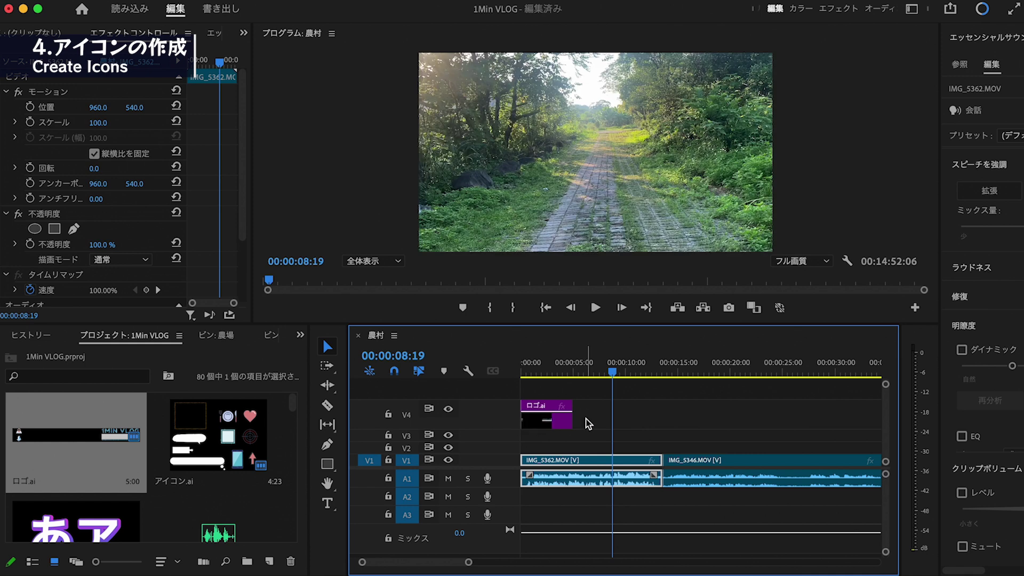
drag(578, 421, 860, 411)
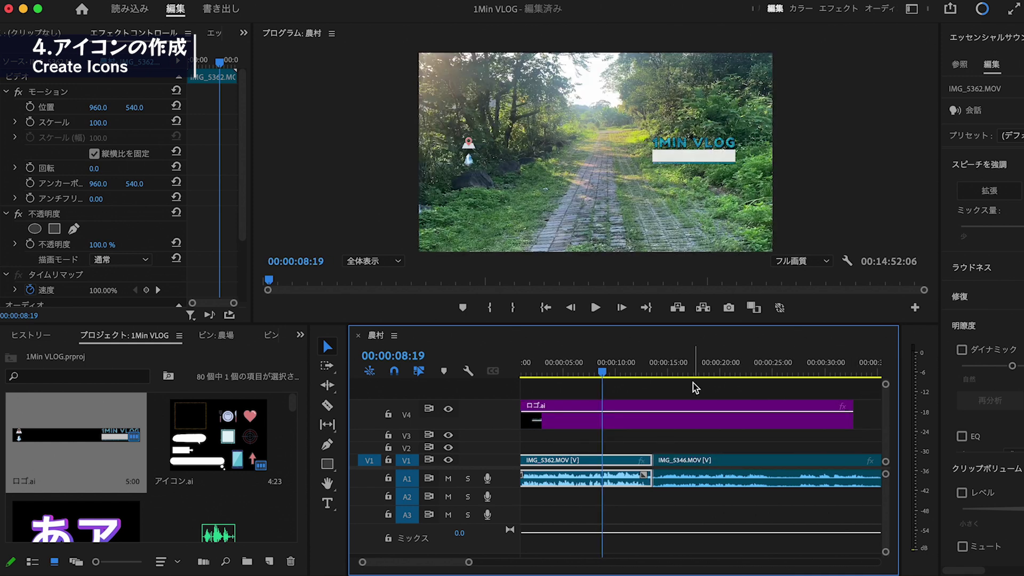
scroll(695, 388, left, 1)
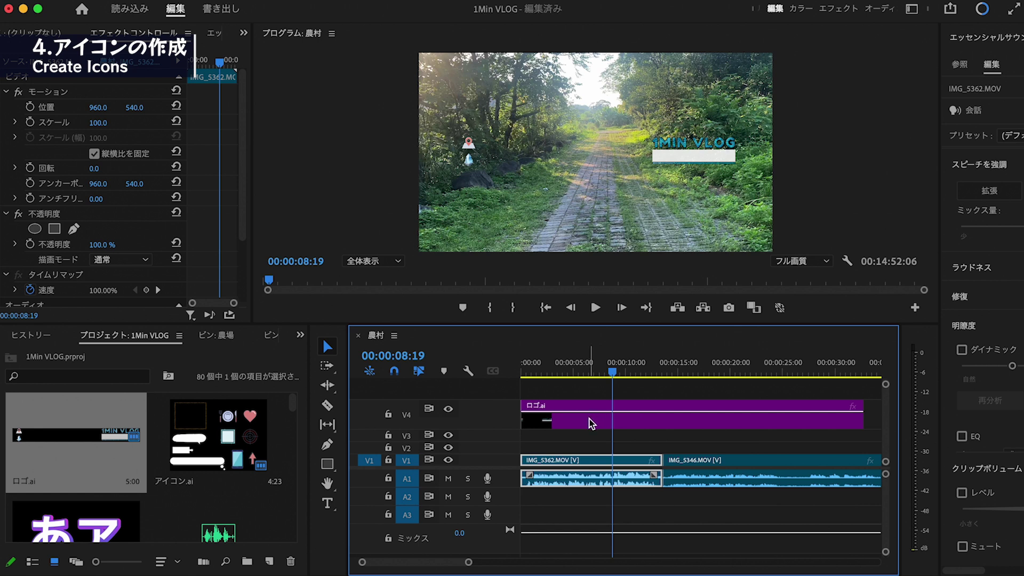
click(591, 423)
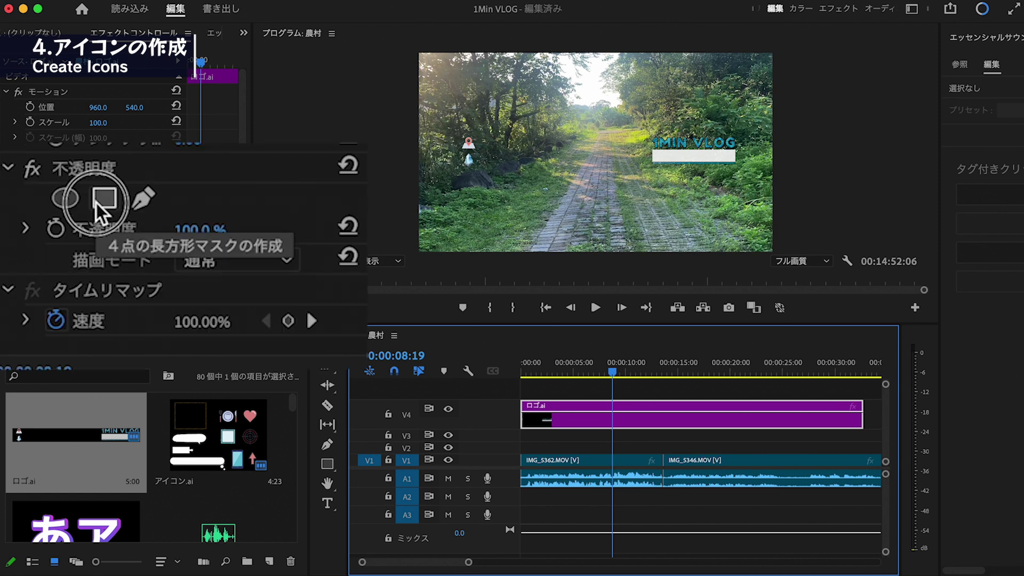
click(98, 204)
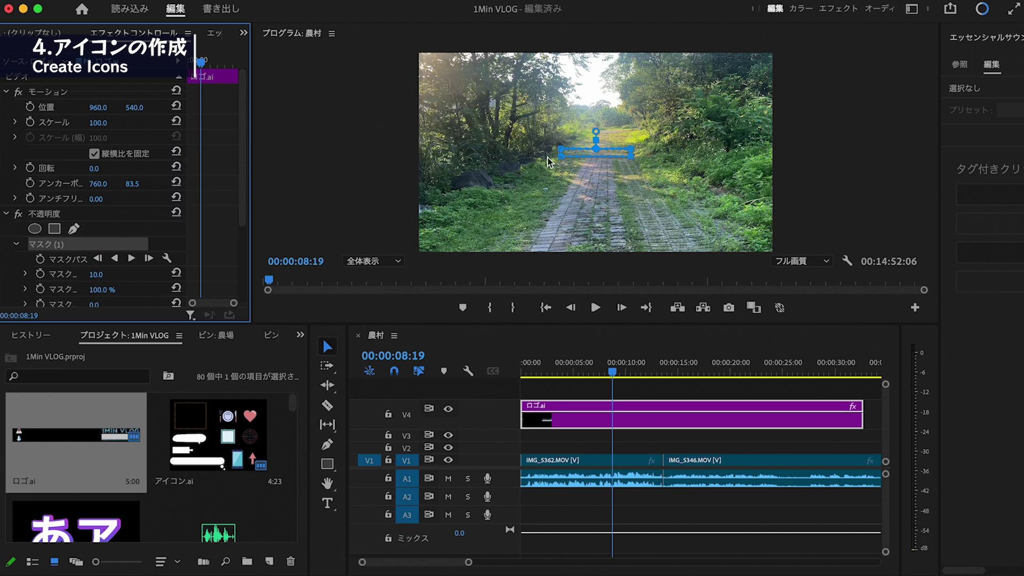
- Shift the logo mask left, expand it to 117, and move the logo to position 758, 107
drag(604, 152, 443, 171)
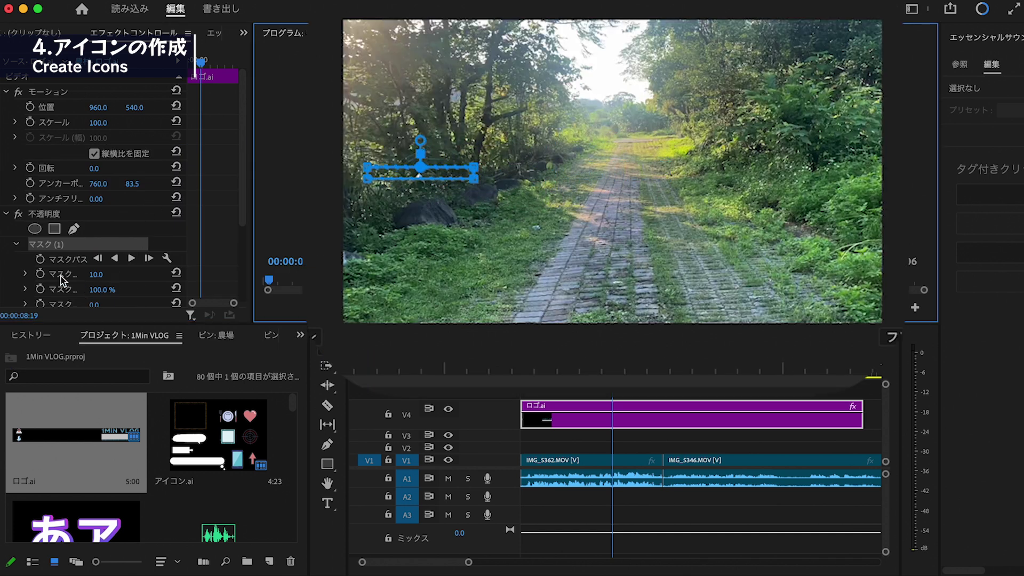
scroll(60, 276, down, 5)
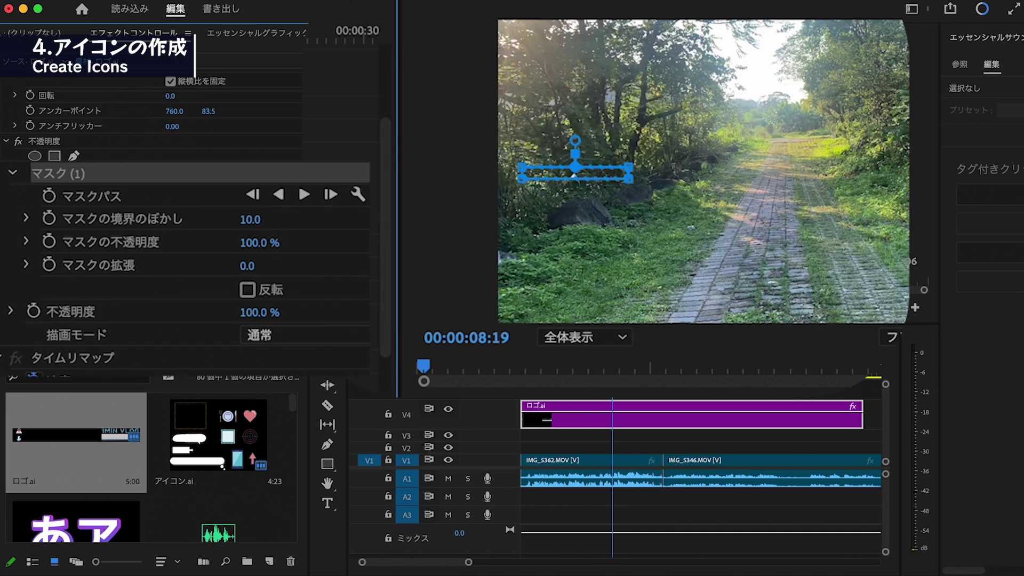
drag(250, 266, 307, 265)
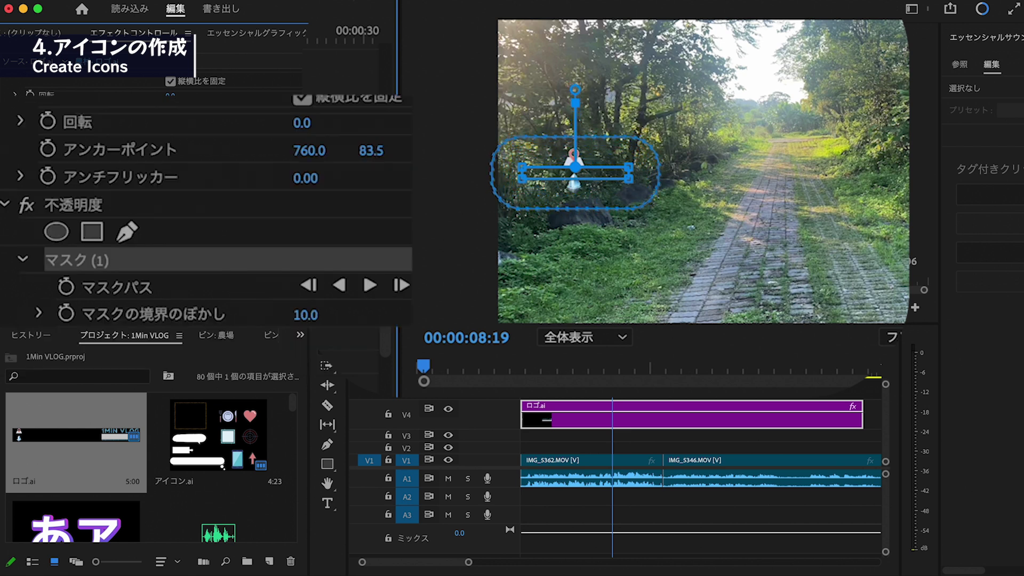
scroll(318, 276, up, 5)
drag(395, 152, 256, 144)
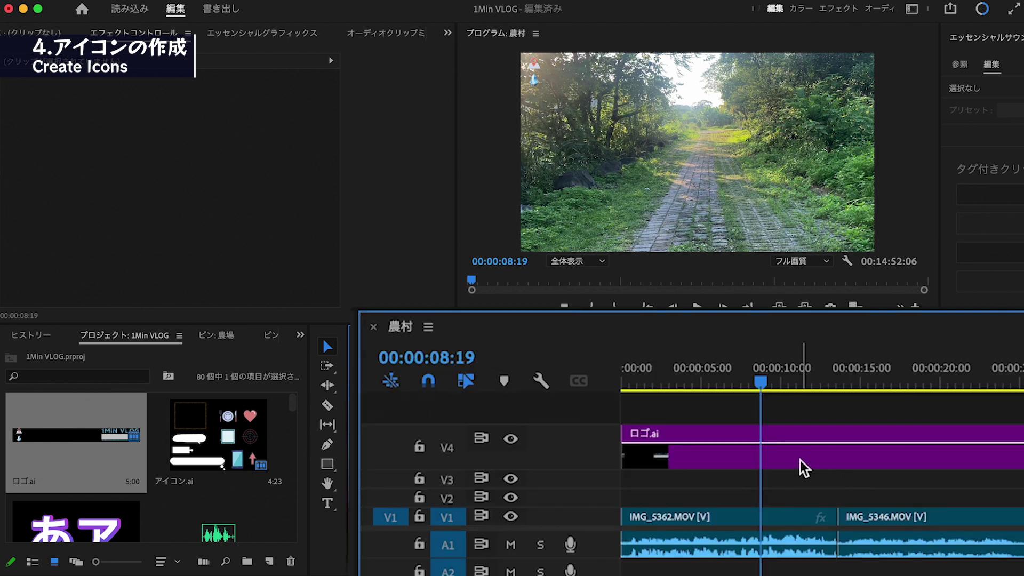
- Move the ロゴ.ai clip onto a new V5 track and lock that track
click(638, 425)
drag(800, 464, 795, 421)
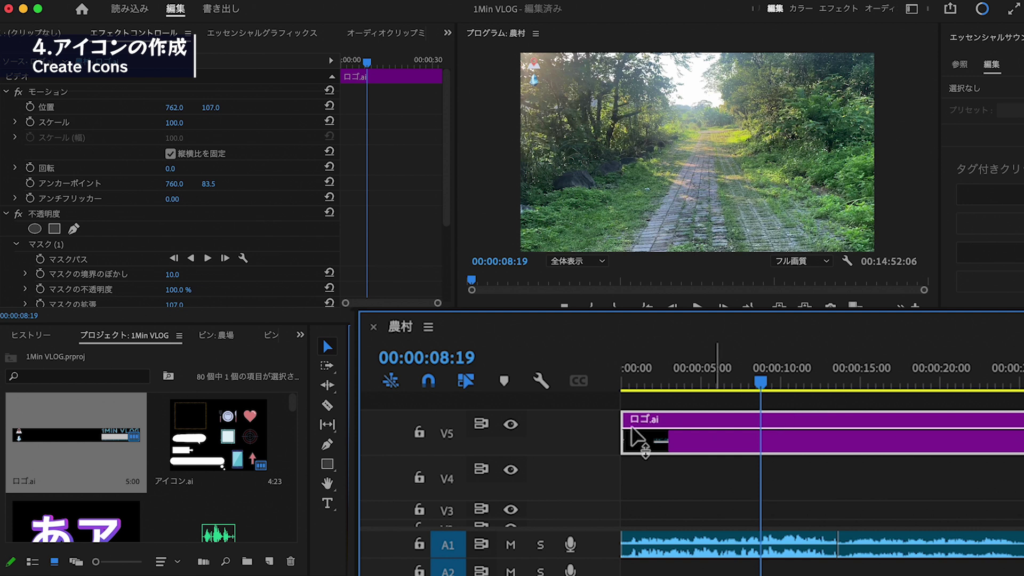
click(419, 433)
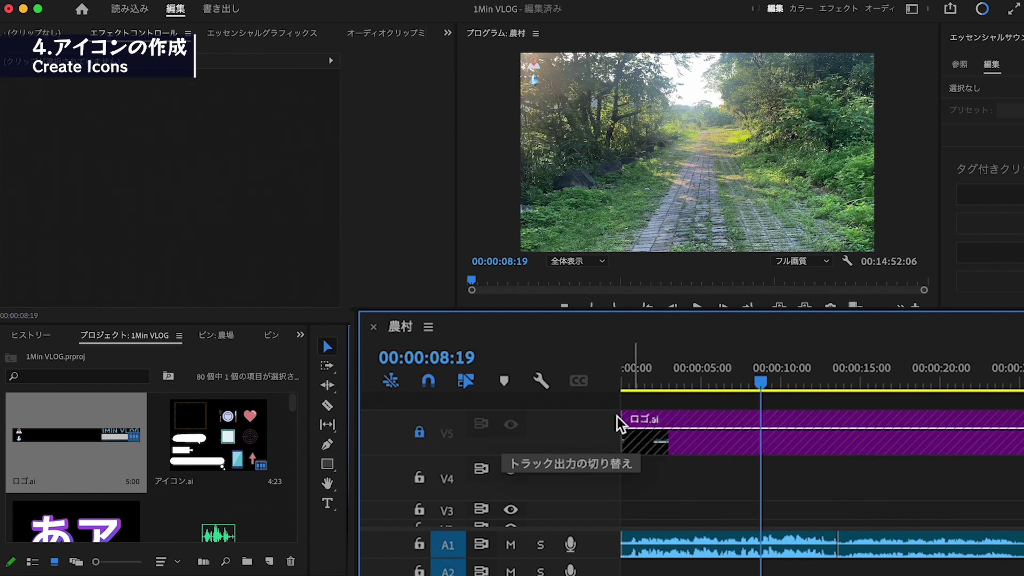
click(685, 385)
mouse_move(683, 386)
mouse_down()
mouse_move(732, 388)
mouse_move(597, 394)
mouse_up()
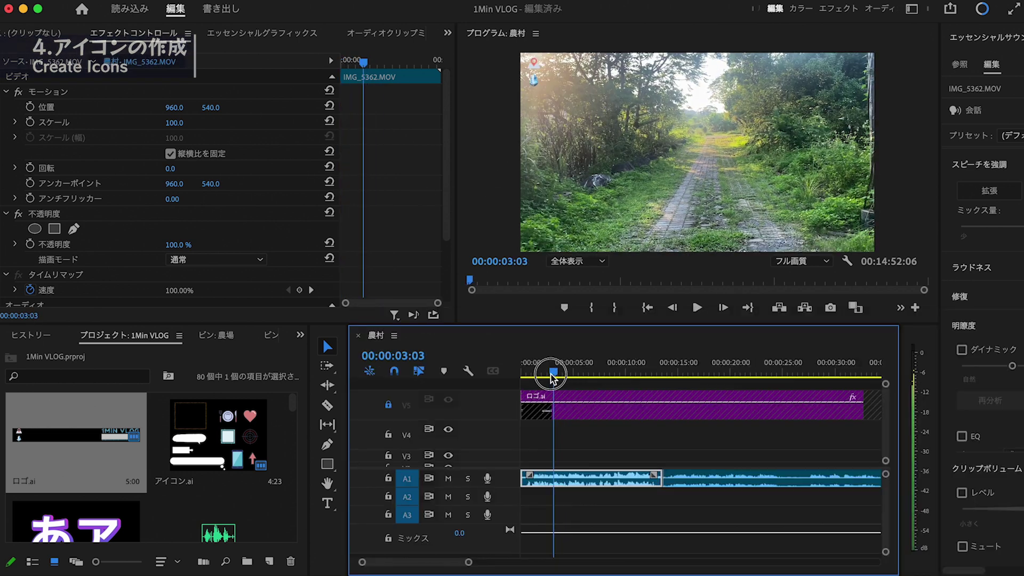
mouse_move(551, 373)
mouse_down()
mouse_move(594, 378)
mouse_move(506, 385)
mouse_up()
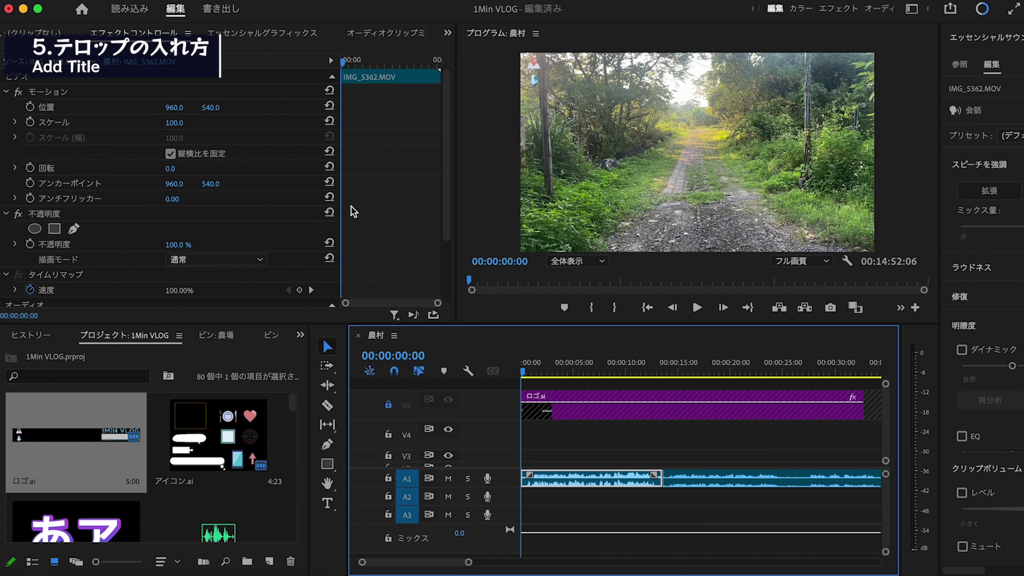
- Add a title reading 台湾 台中 東勢 at the video's top-left
click(327, 503)
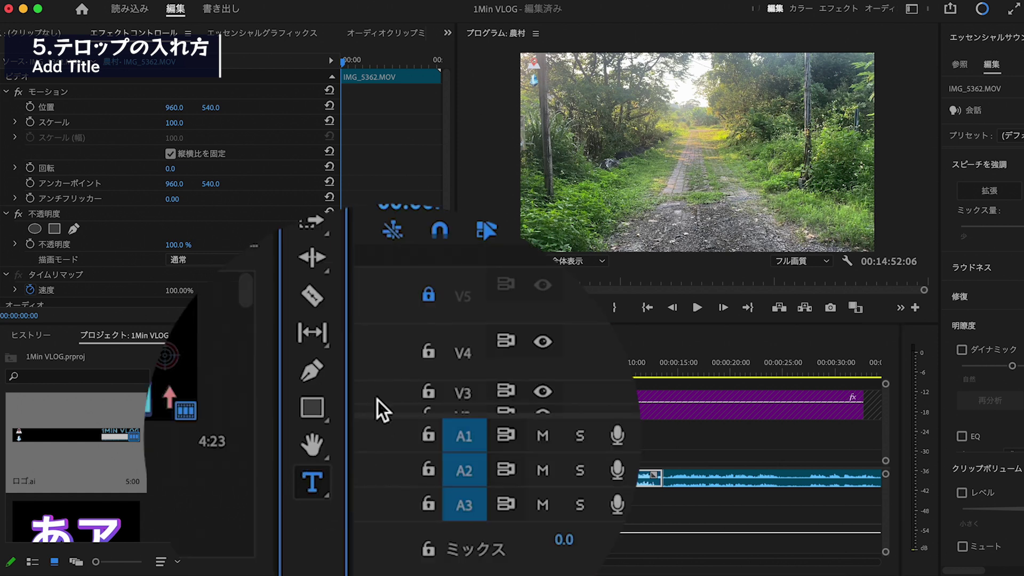
click(530, 72)
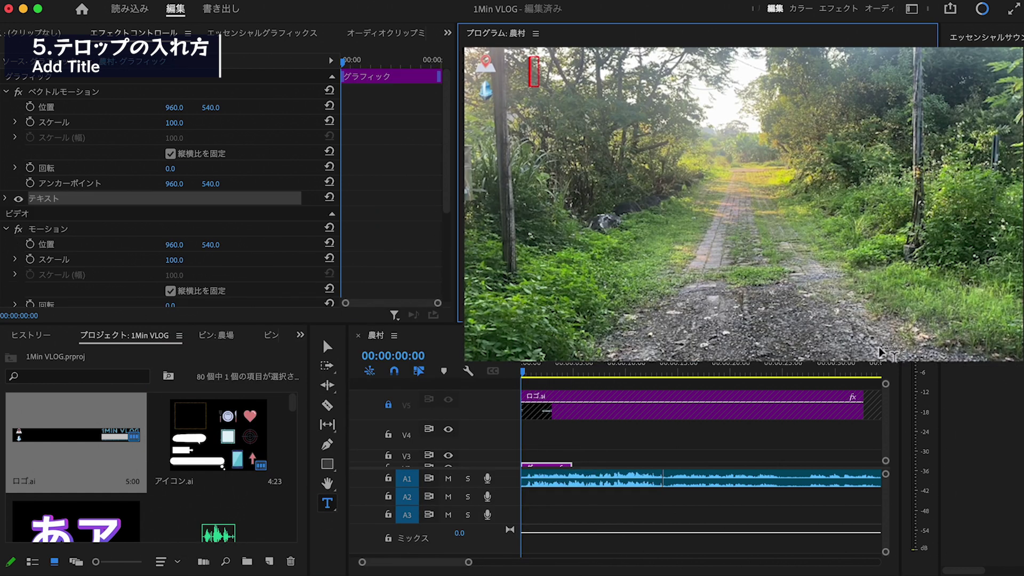
text(台湾 台中 東勢)
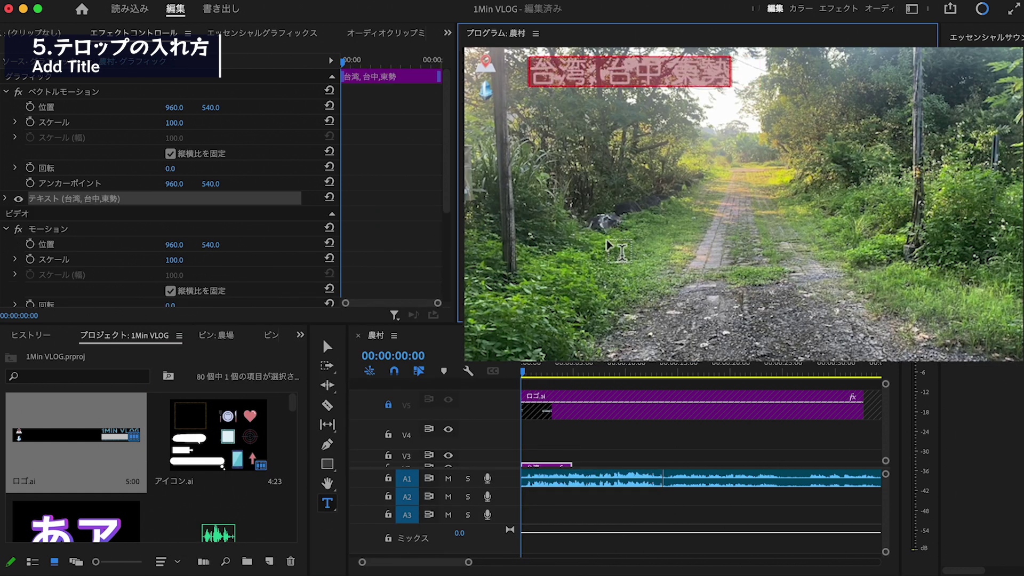
- Set the title font to モノピン太字 and turn on its stroke outline
click(5, 199)
scroll(183, 231, down, 3)
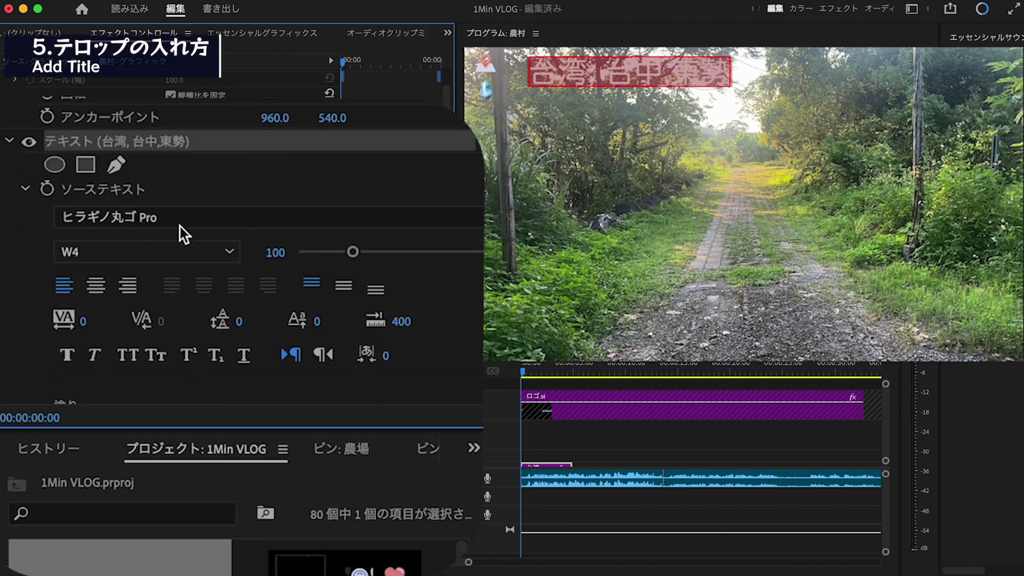
scroll(182, 231, down, 1)
click(270, 199)
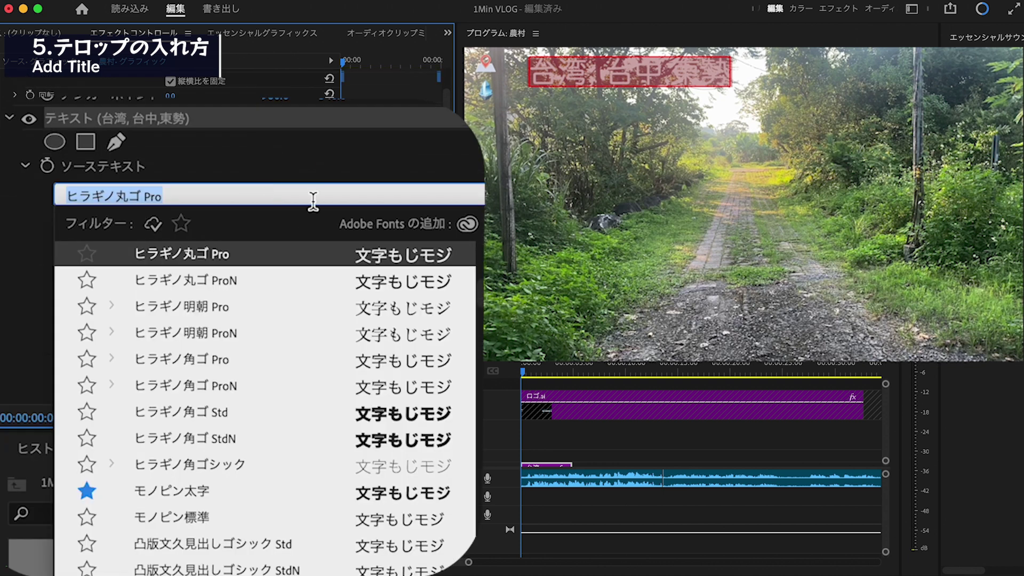
click(202, 486)
scroll(27, 236, down, 5)
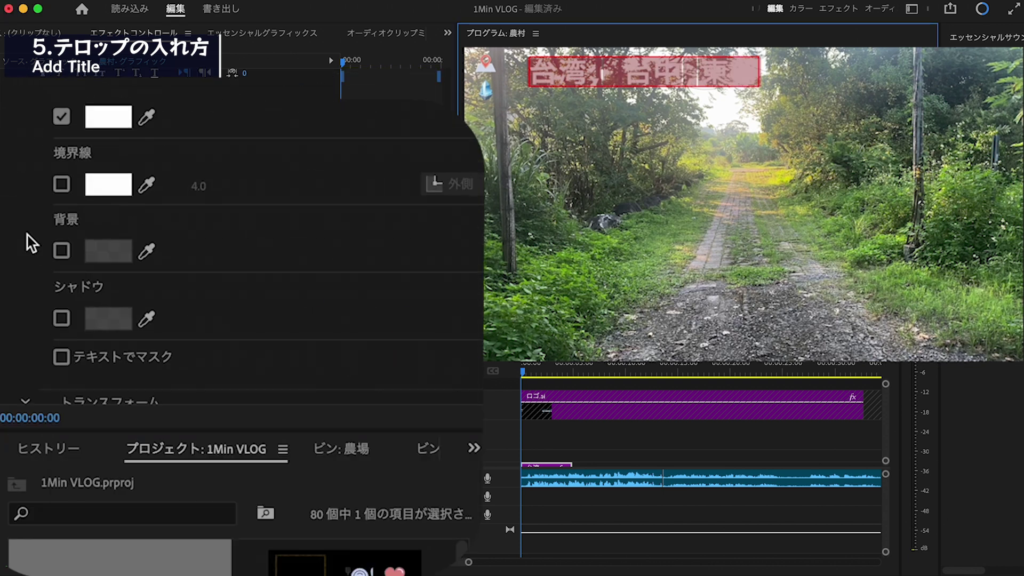
scroll(28, 235, up, 3)
scroll(27, 235, down, 1)
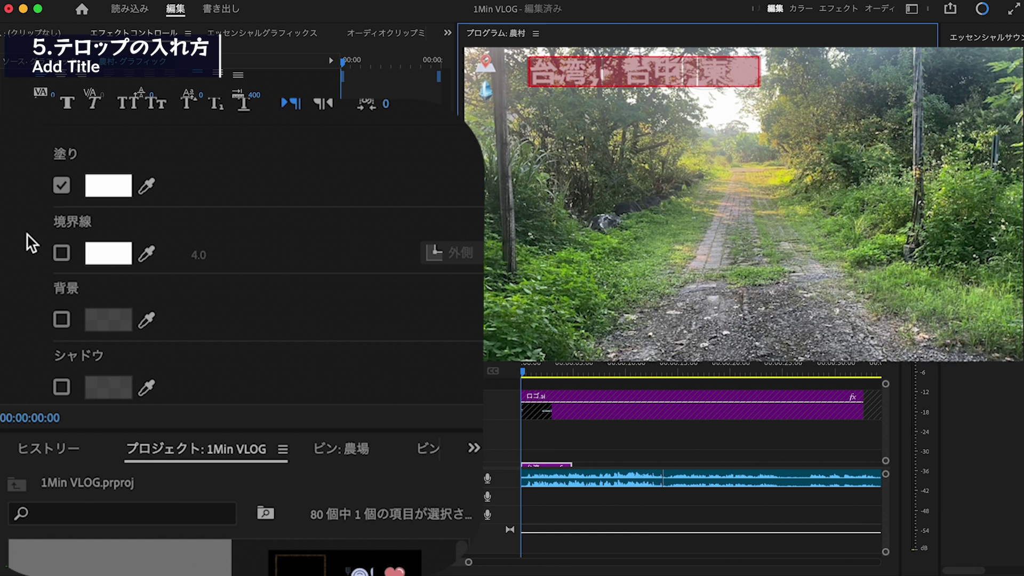
scroll(18, 235, down, 3)
click(62, 184)
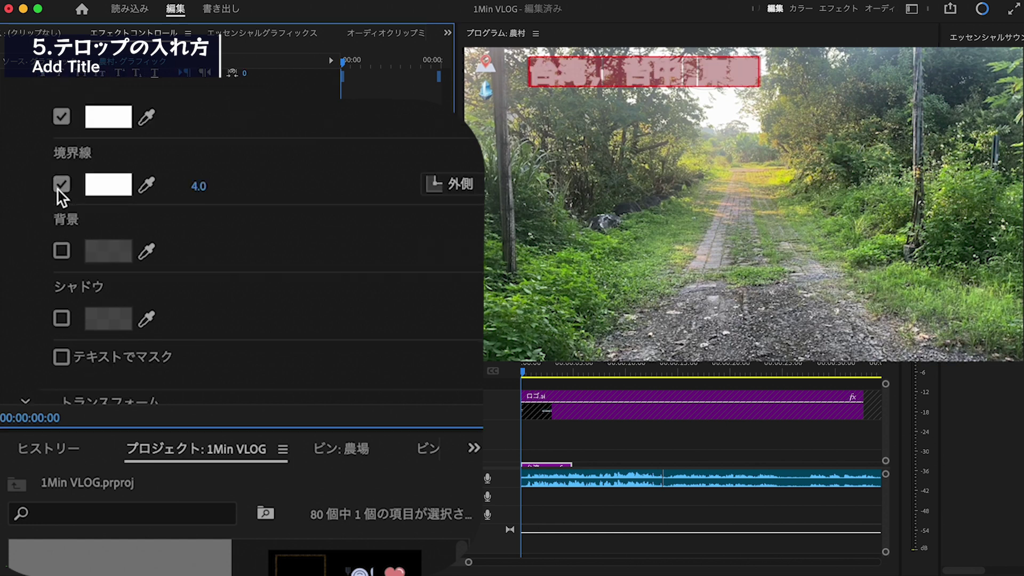
- Make the title outline a linear gradient from crimson C40F41 to magenta E917FF
click(121, 189)
click(374, 153)
click(376, 197)
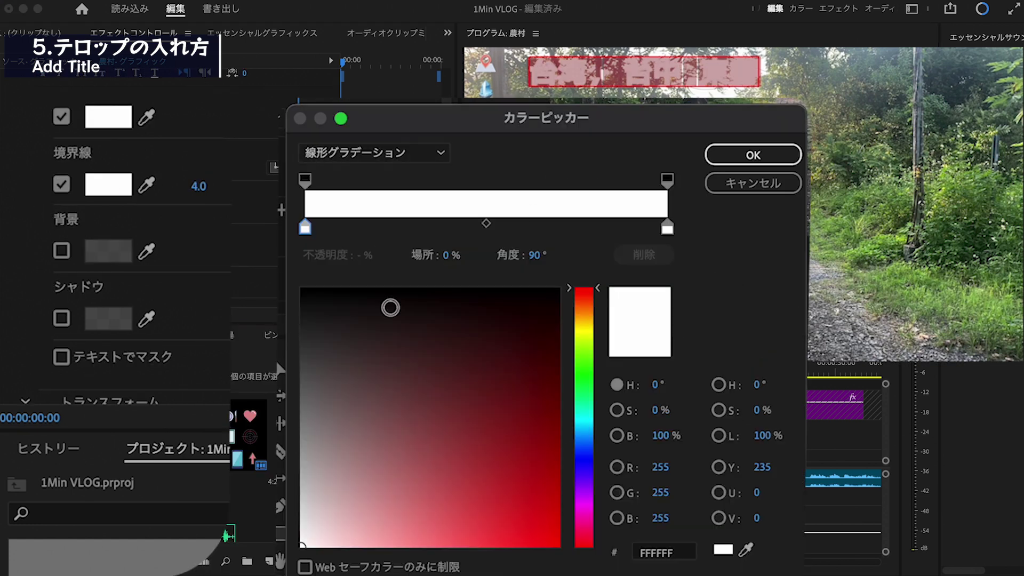
click(538, 475)
click(584, 497)
click(541, 485)
click(593, 534)
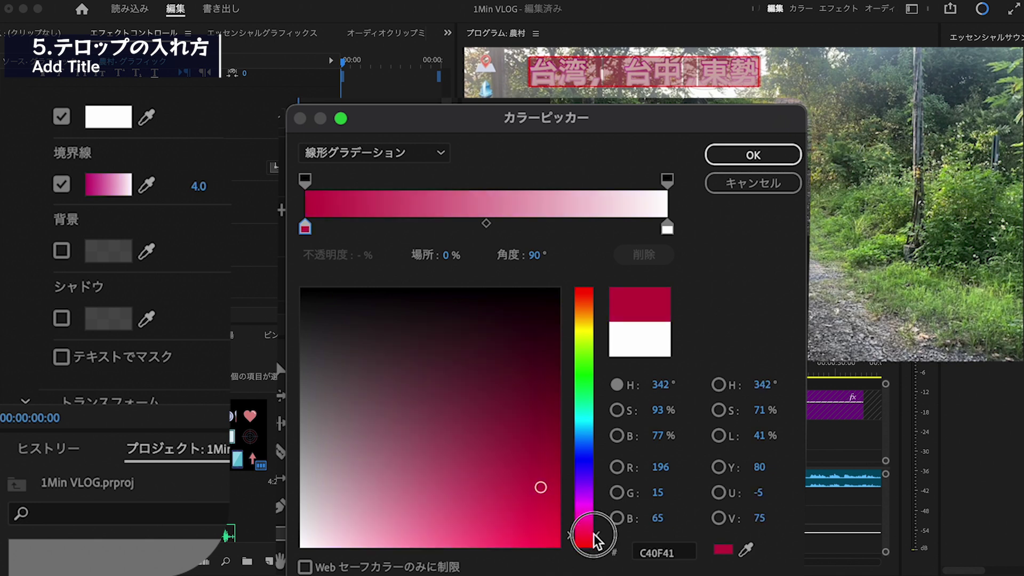
click(666, 228)
drag(587, 521, 594, 501)
click(537, 546)
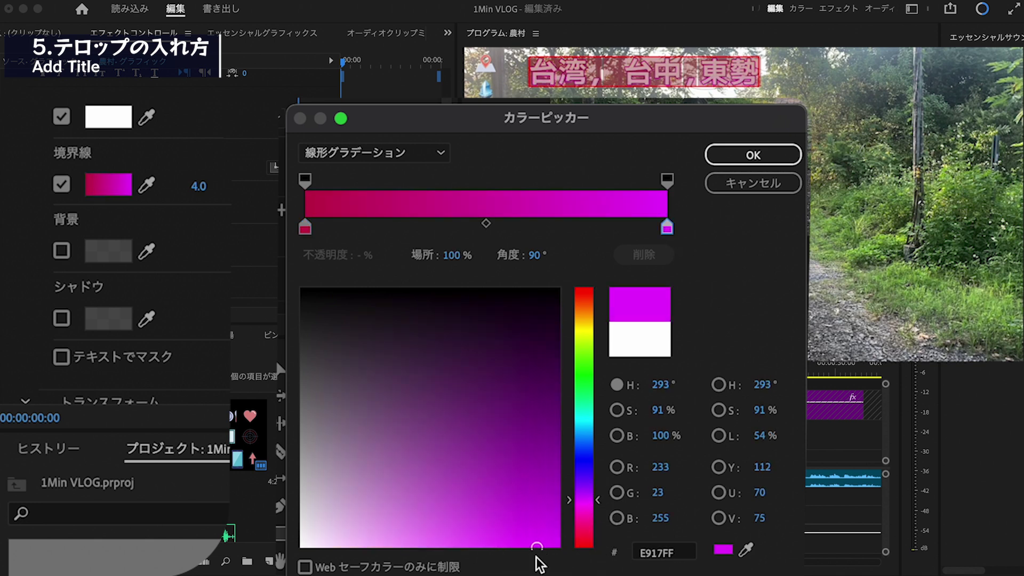
key(Return)
- Add a drop shadow to the title
scroll(322, 338, down, 3)
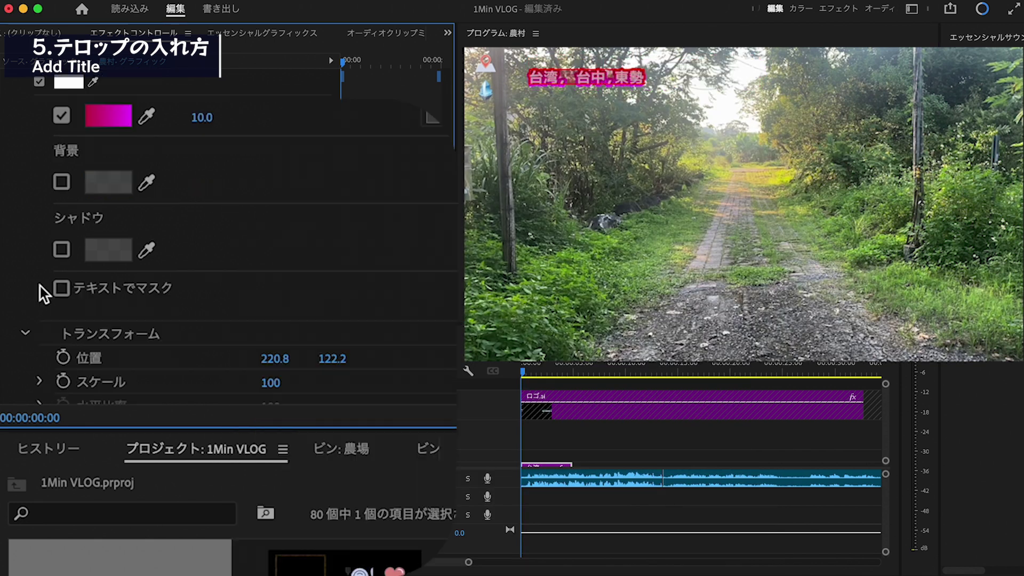
click(66, 251)
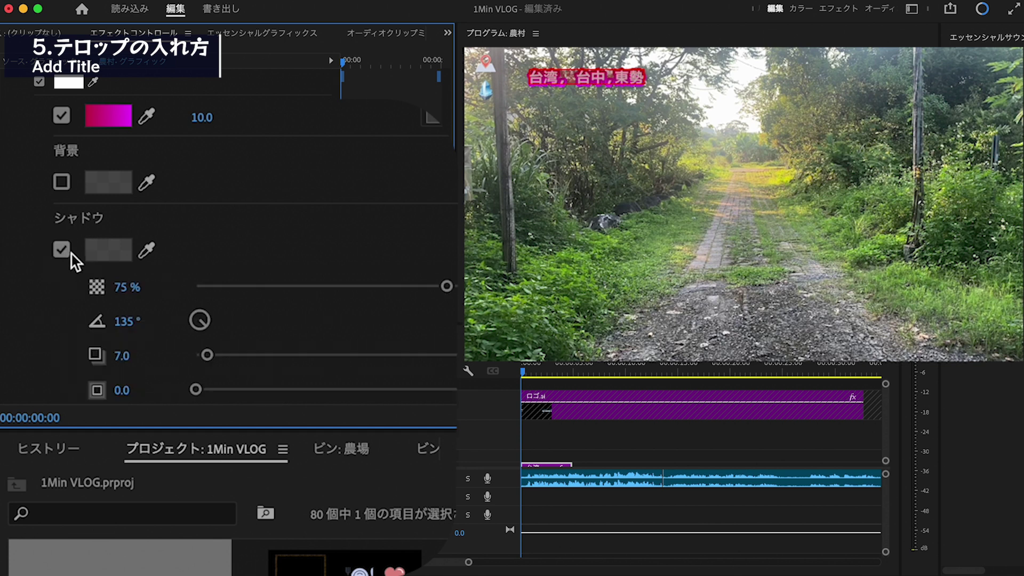
click(634, 105)
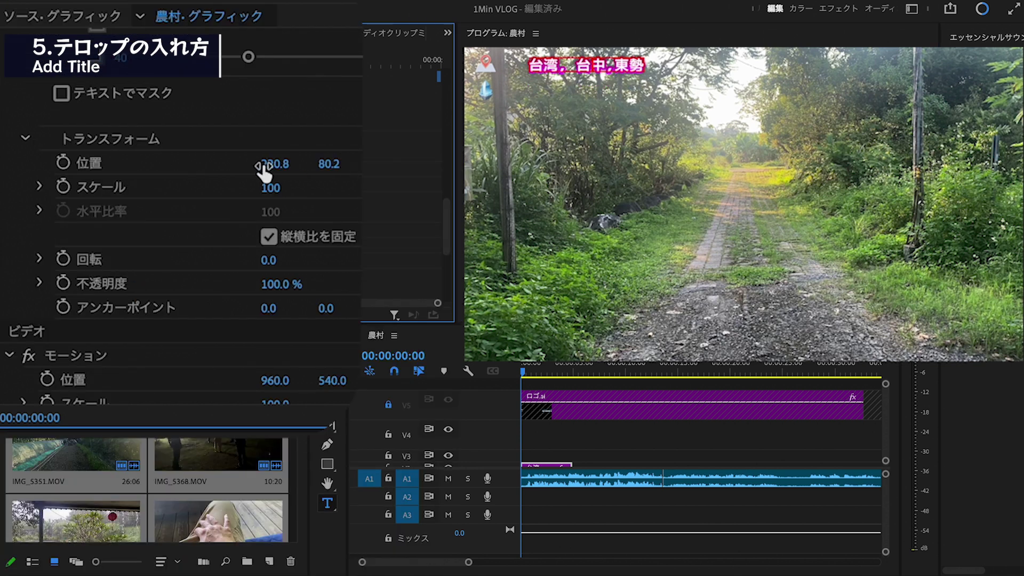
- Move the title to X 138.8, put its clip on V4, and start a second line 農場を紹介
mouse_move(270, 163)
mouse_down()
mouse_move(228, 163)
mouse_move(266, 164)
mouse_up()
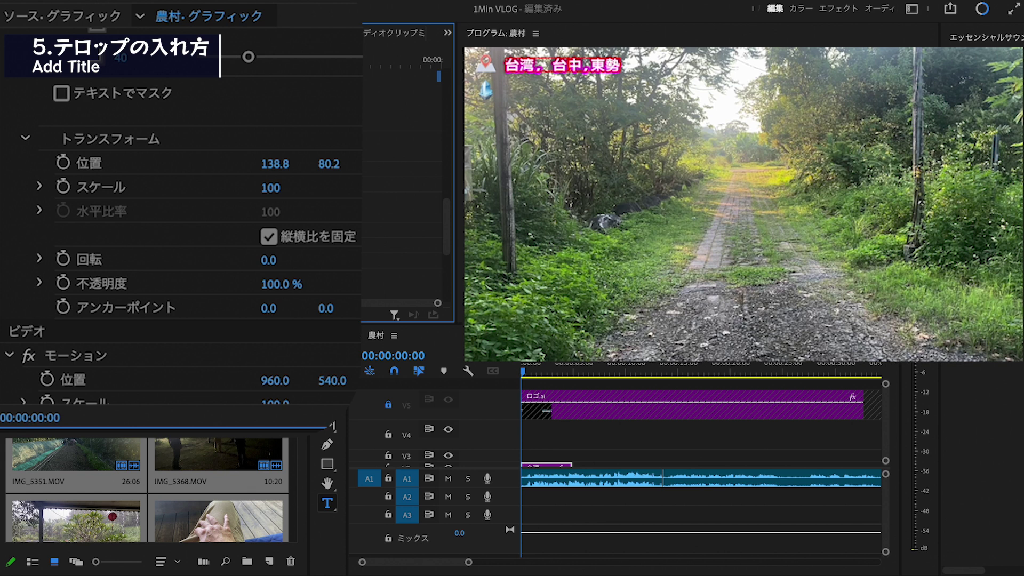
click(552, 63)
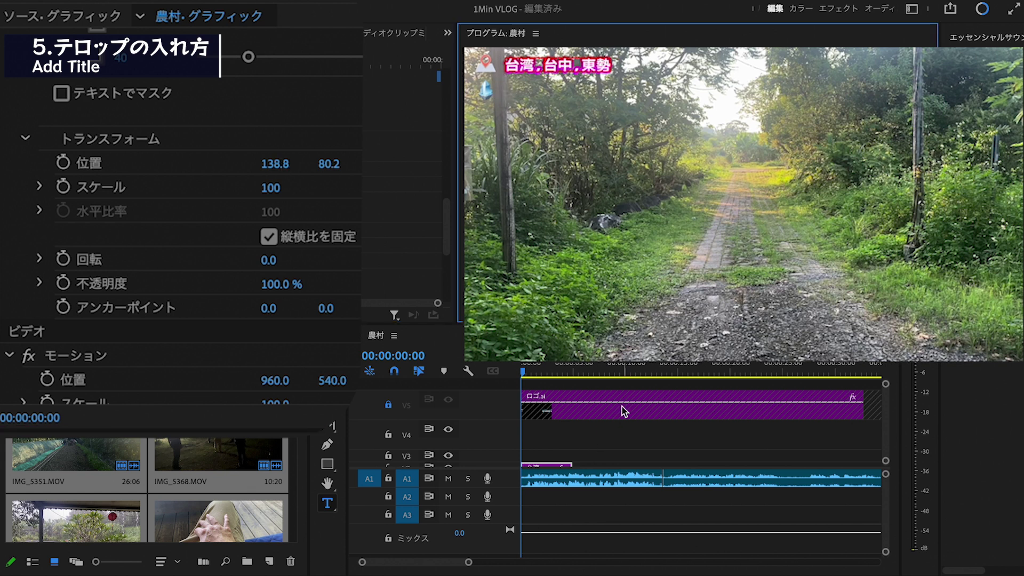
scroll(622, 406, down, 2)
drag(546, 450, 549, 426)
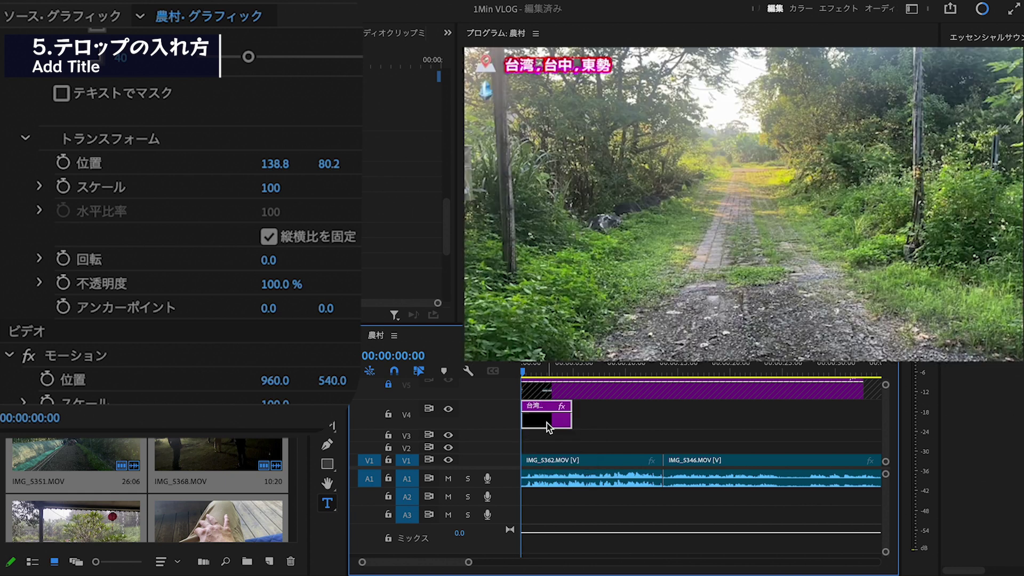
click(509, 98)
text(農場を紹介)
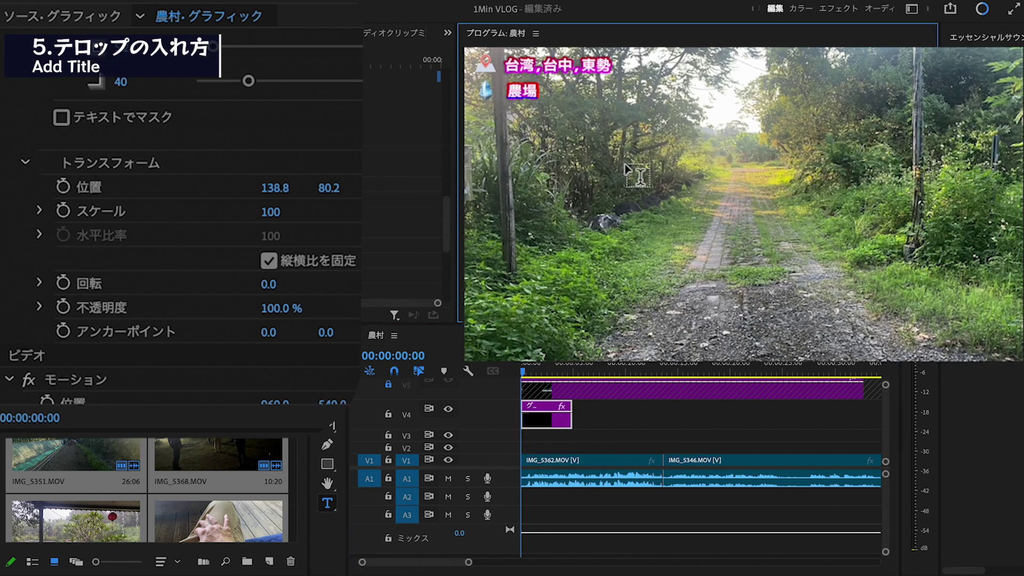
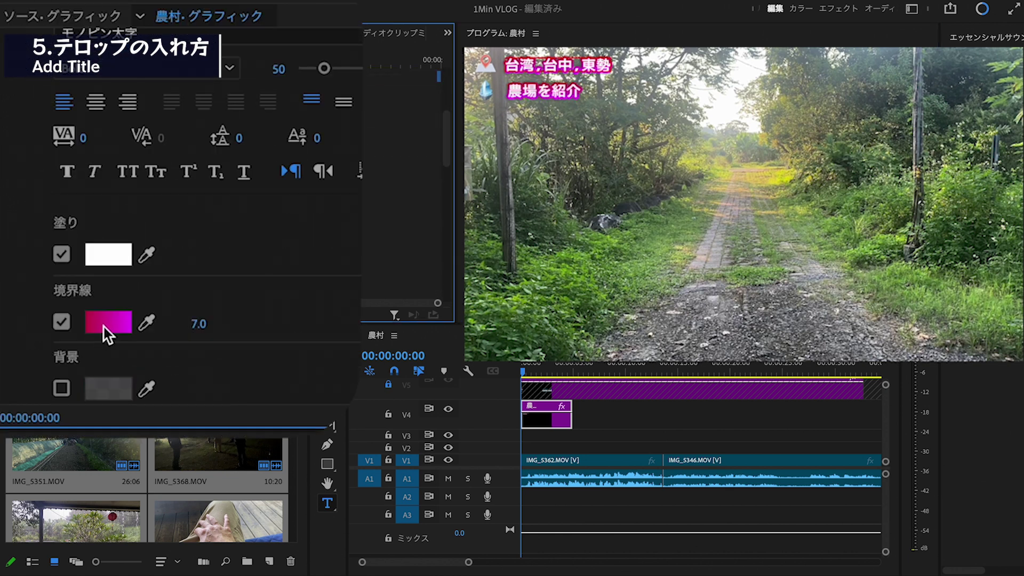
- Set the title outline gradient's end colour to bright blue 1770FF
click(105, 327)
click(545, 422)
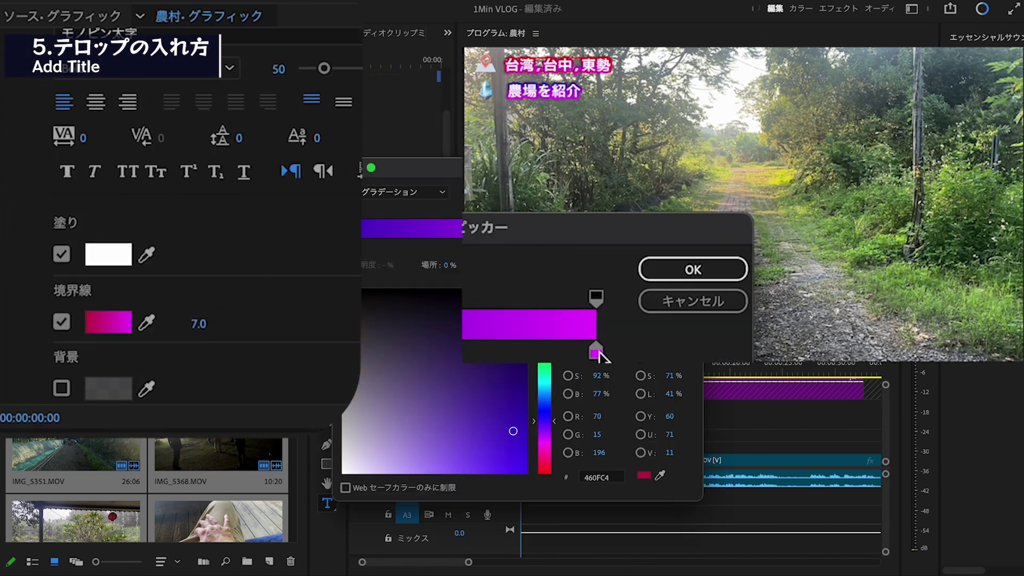
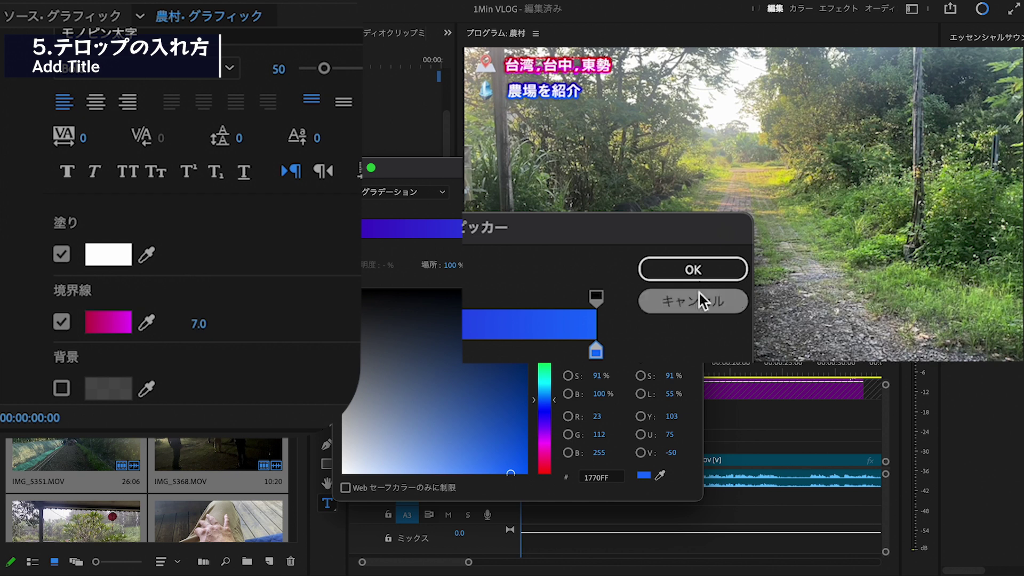
- Confirm the blue gradient colour for the 農場を紹介 title and zoom the timeline out
key(Return)
scroll(38, 198, up, 5)
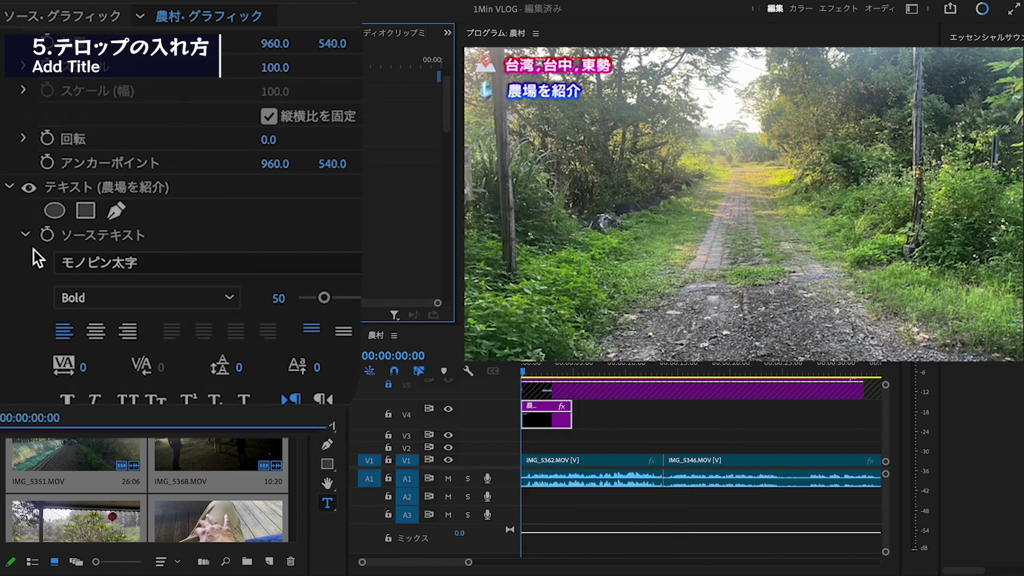
scroll(21, 229, down, 8)
scroll(20, 227, down, 3)
scroll(19, 227, down, 5)
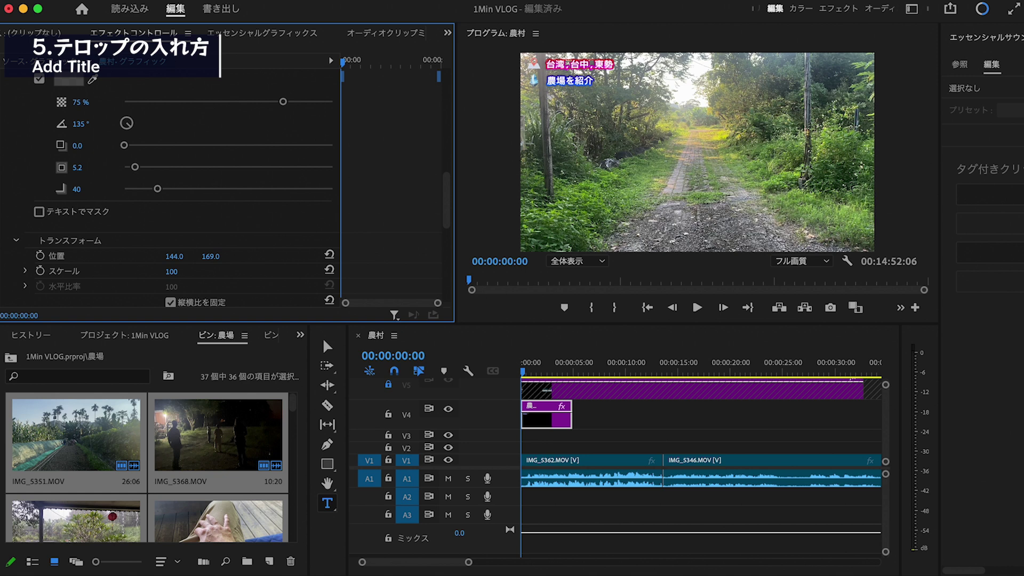
key(minus)
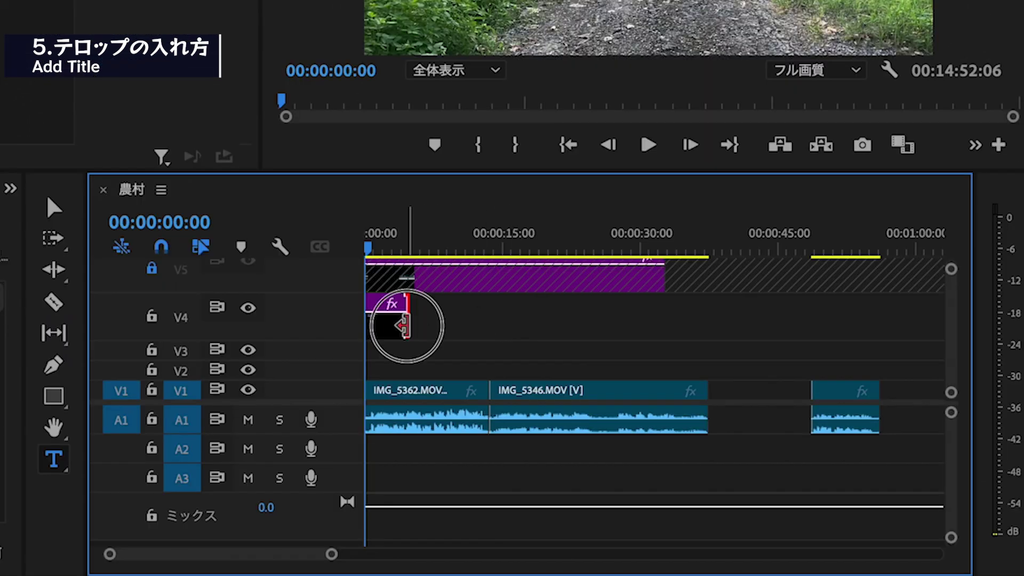
- Extend the 農場を紹介 title to the logo clip's length, move it onto V6, and lock V6
drag(406, 325, 665, 325)
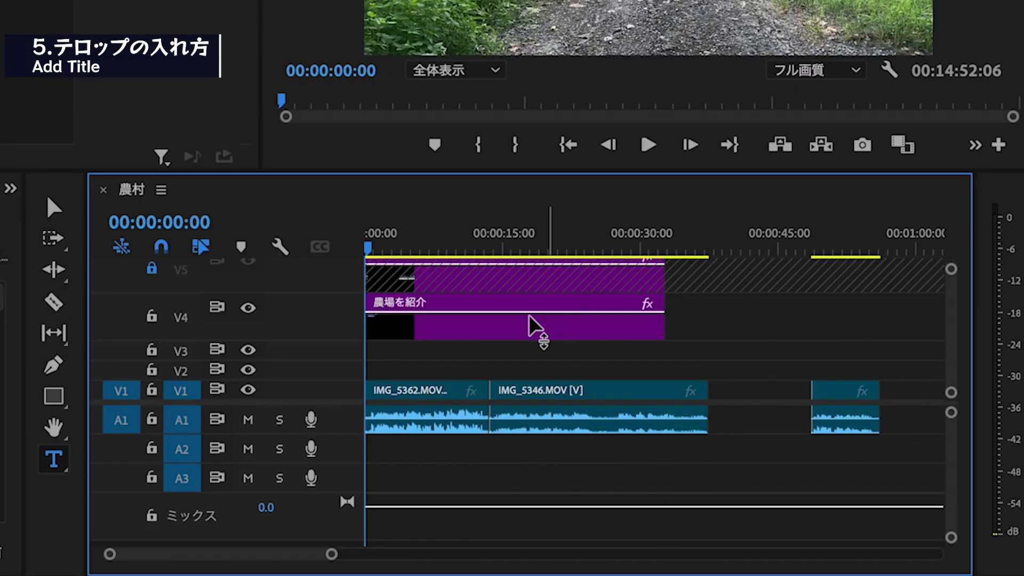
drag(449, 343, 450, 297)
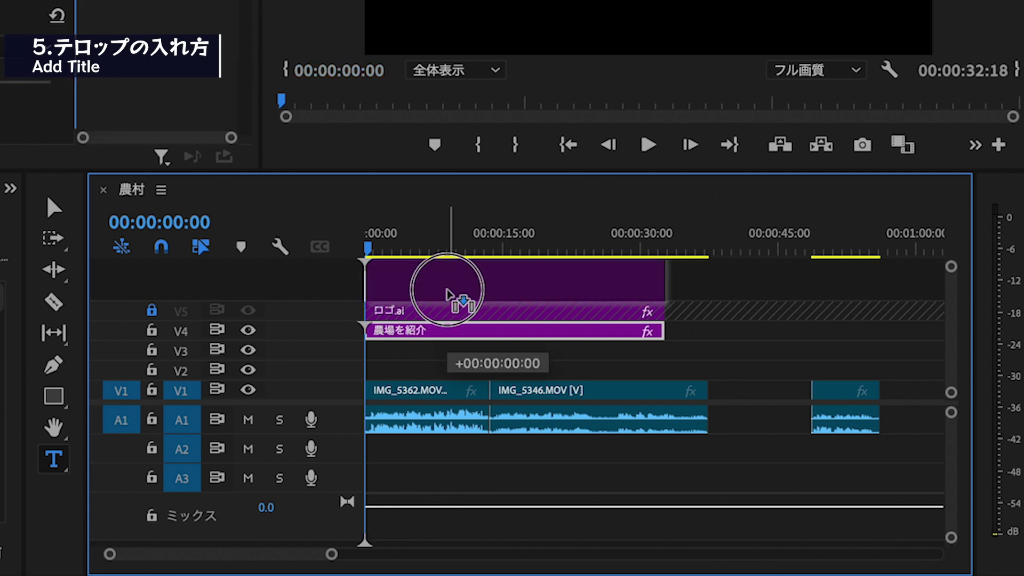
click(152, 277)
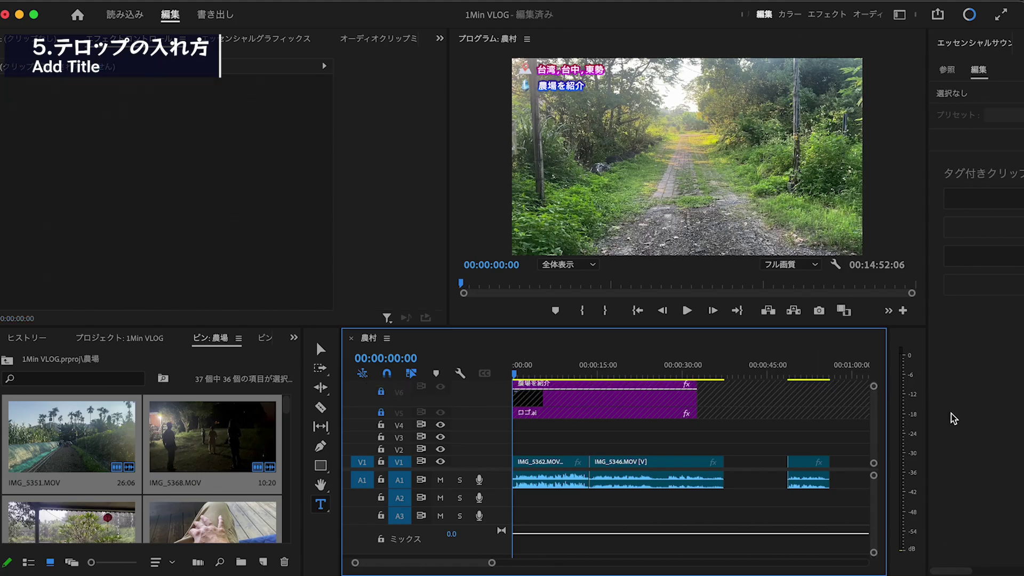
drag(874, 386, 876, 382)
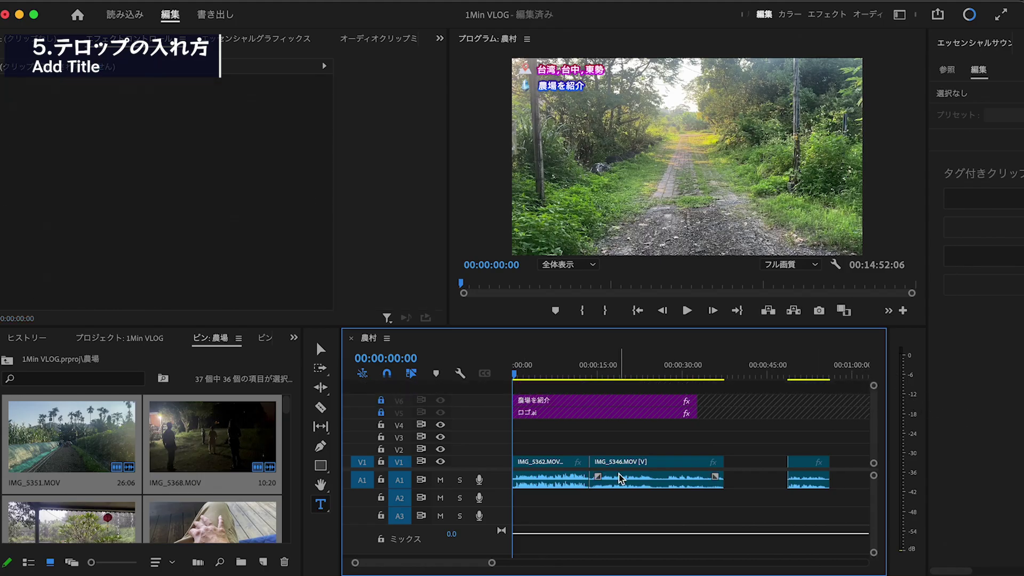
key(equal)
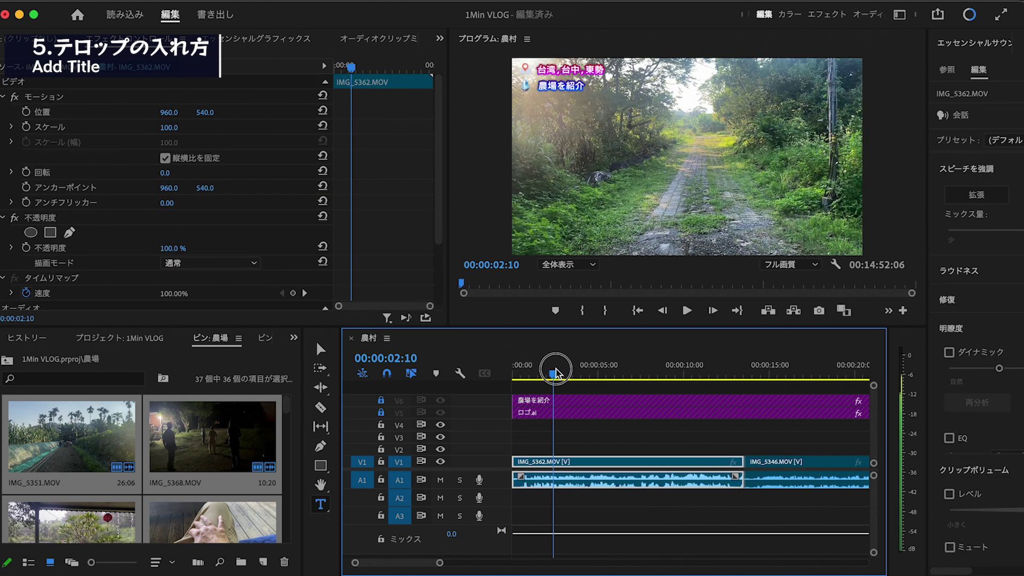
- Preview the opening, then switch to the Text-Based Editing (文字起こしベースの編集) workspace
drag(518, 365, 517, 372)
key(space)
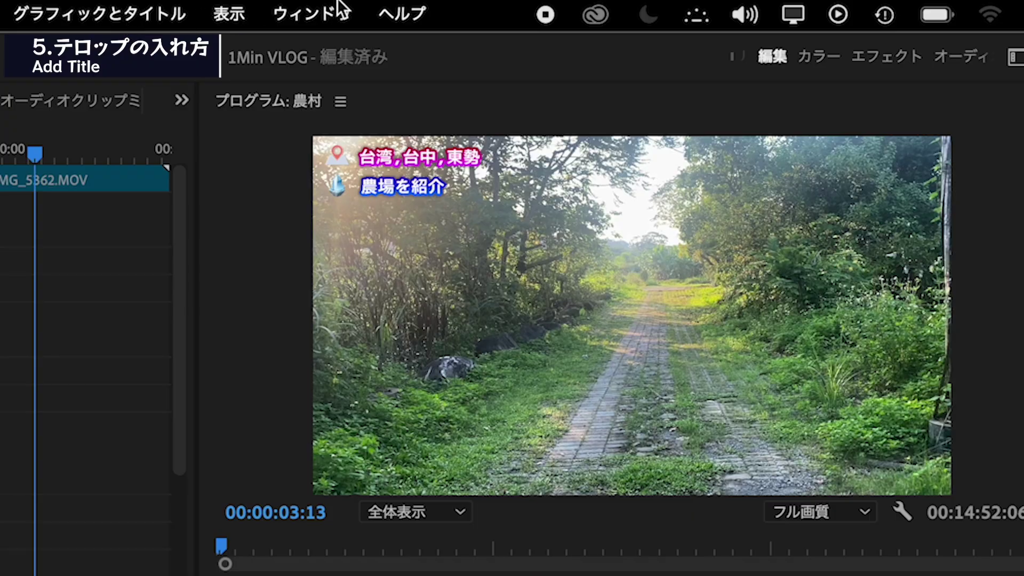
click(341, 8)
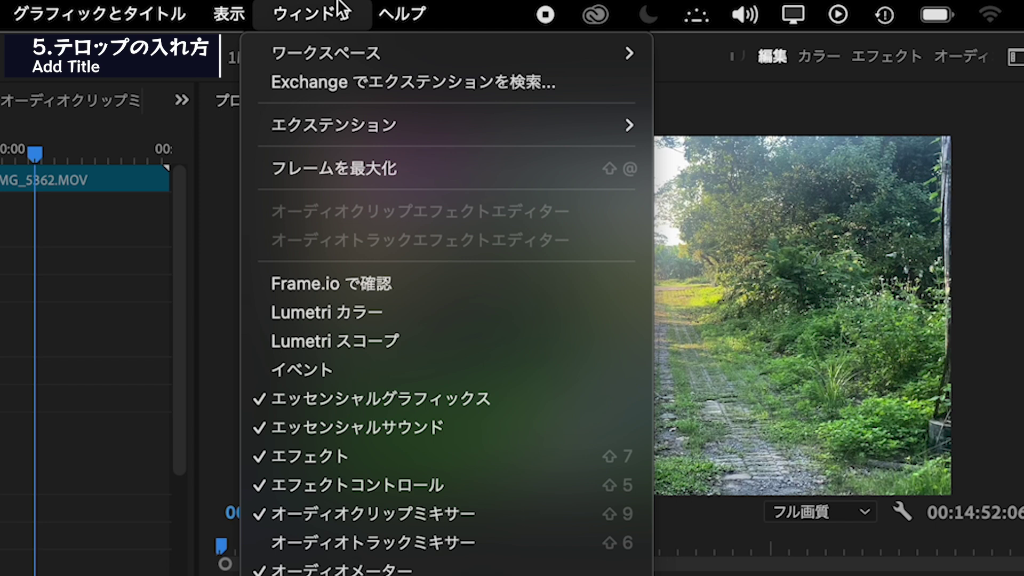
mouse_move(338, 54)
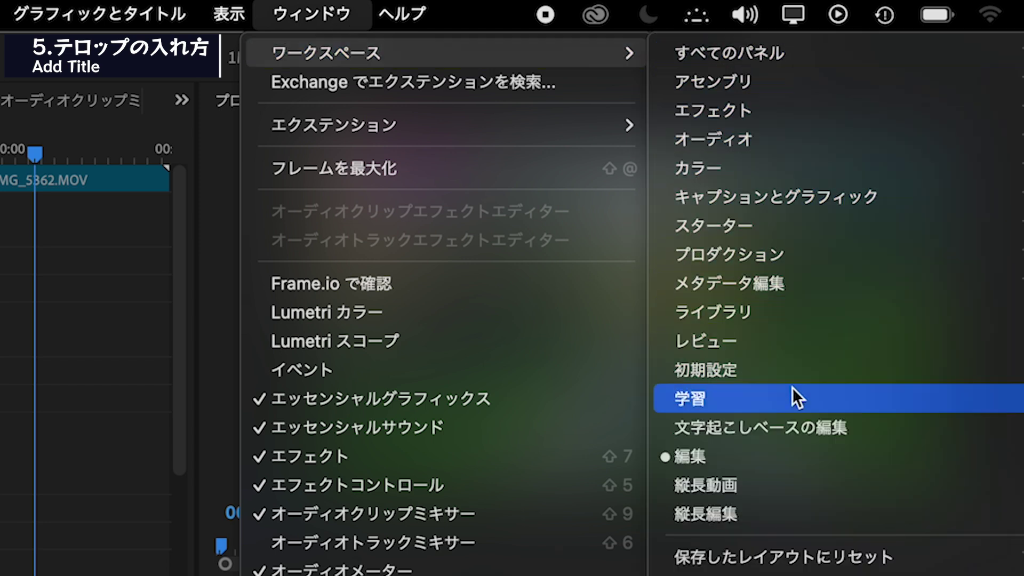
click(791, 432)
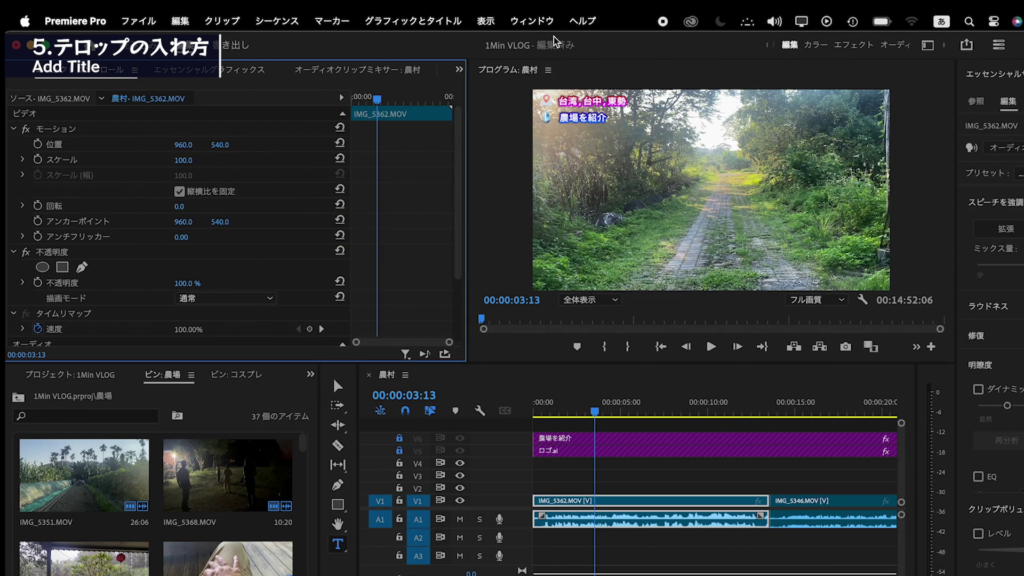
- Open the Text panel and select the first line of the farm clip's transcript
click(546, 24)
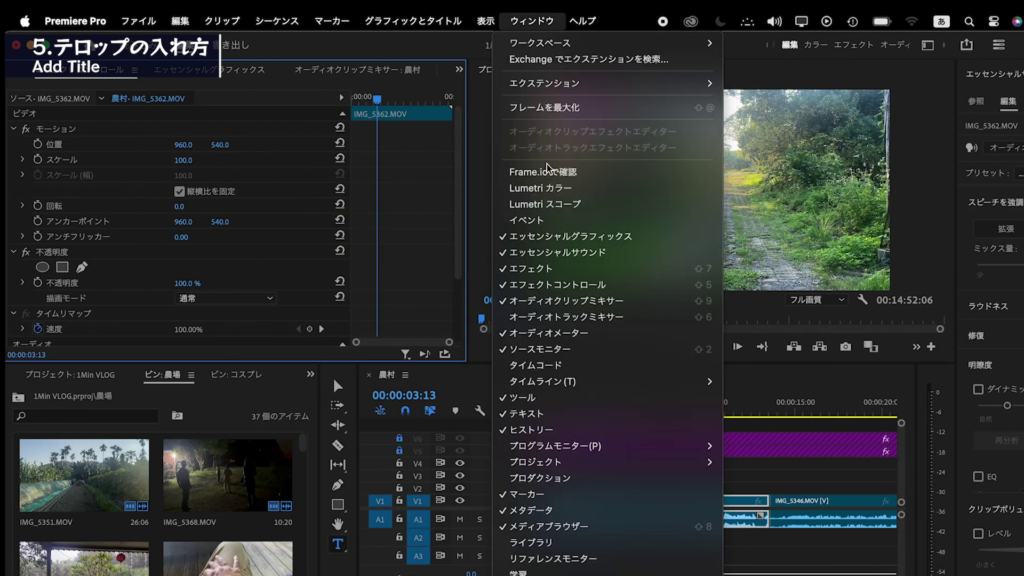
click(592, 425)
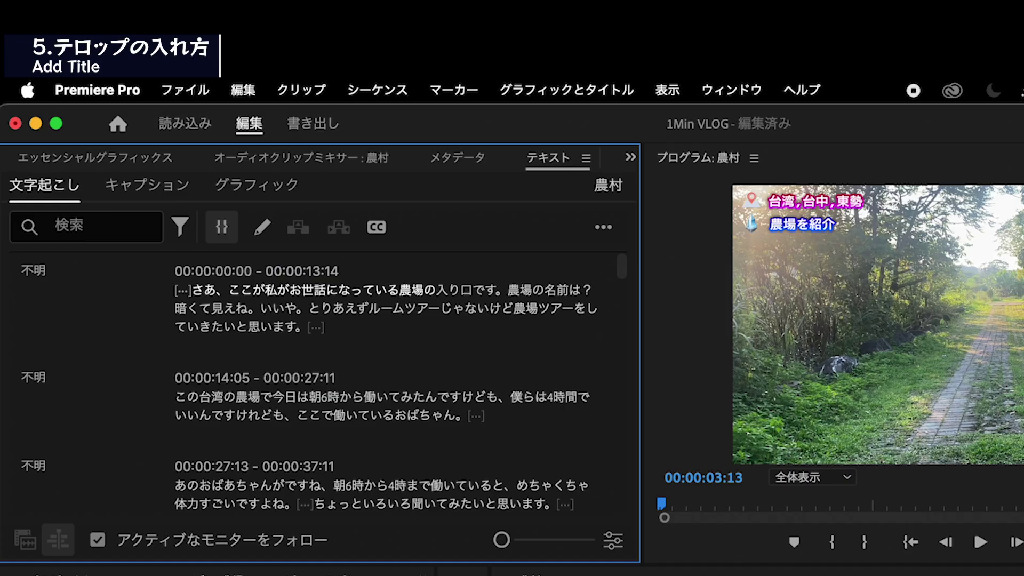
click(422, 290)
- Create captions from the transcript, limited to one line each, in the 旅虹 style
click(378, 235)
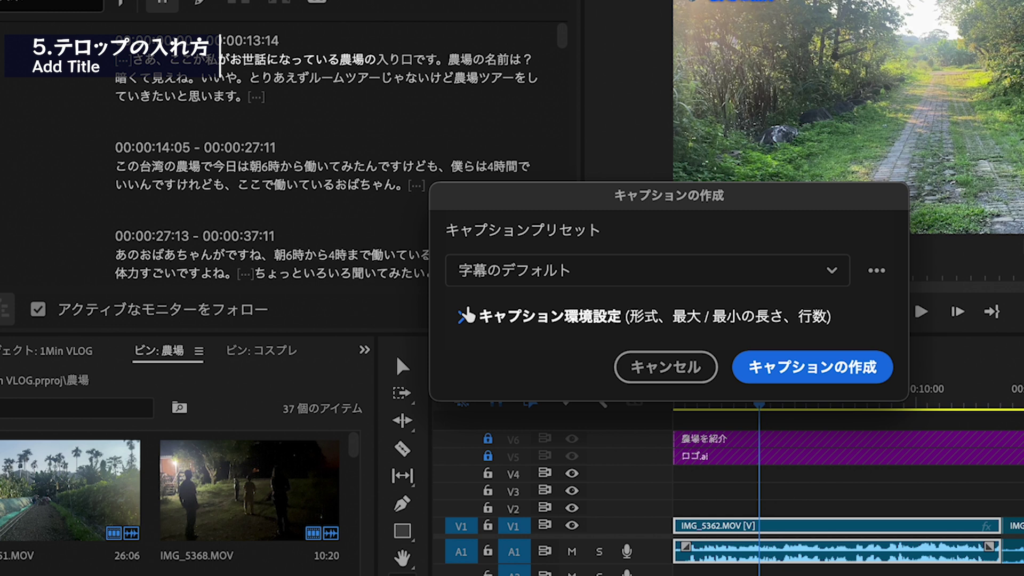
click(541, 545)
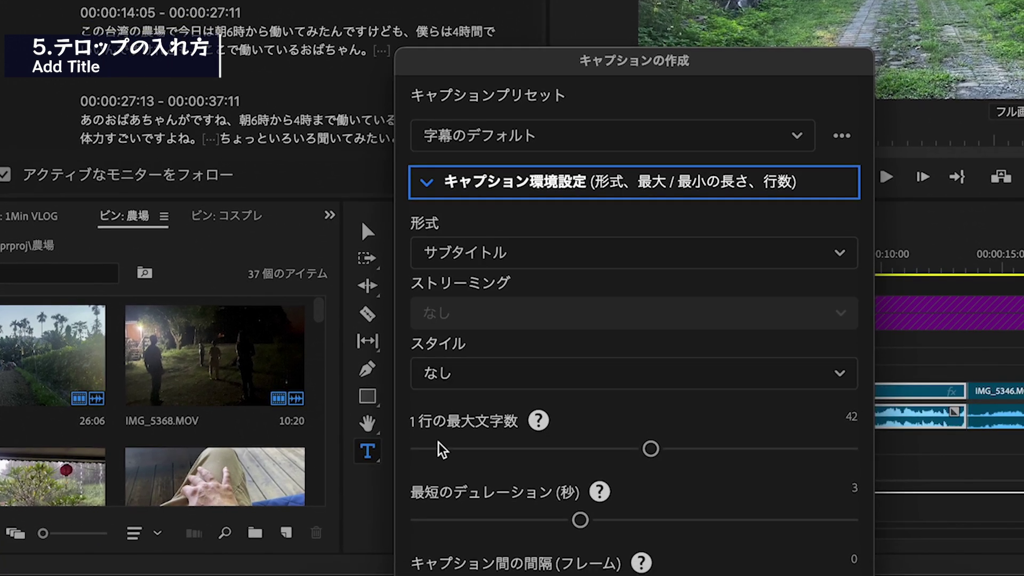
scroll(542, 14, down, 5)
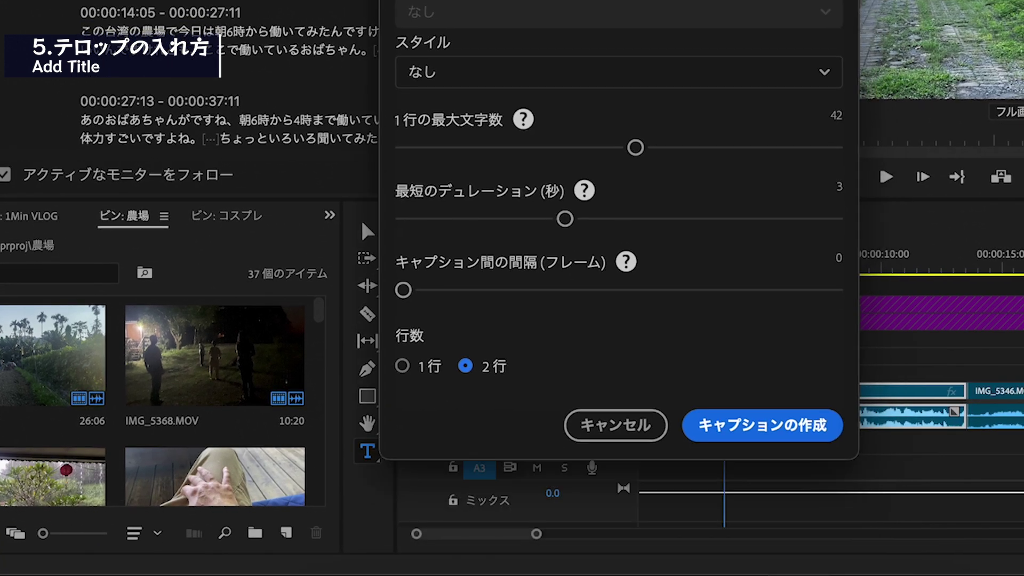
click(411, 436)
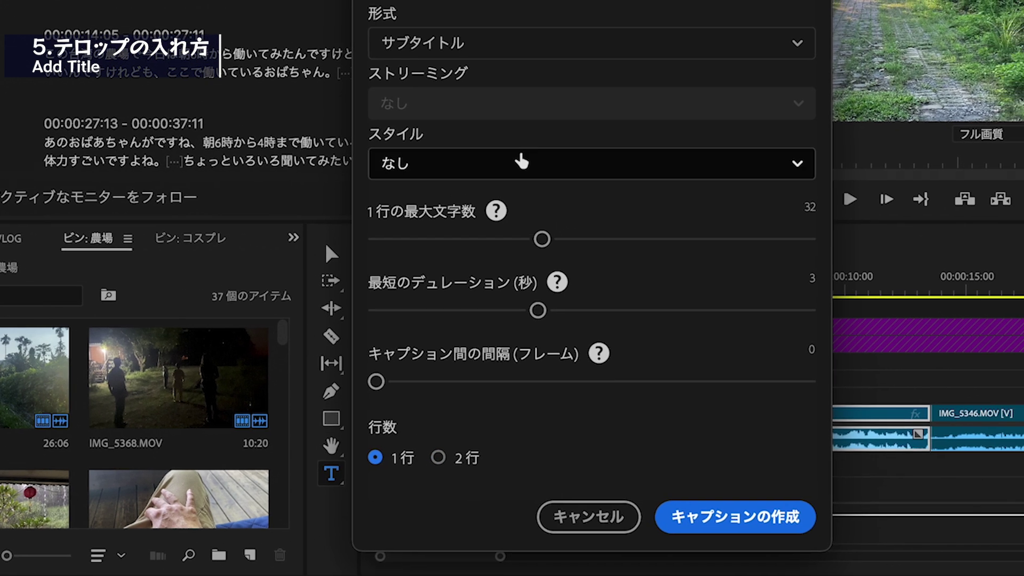
click(605, 143)
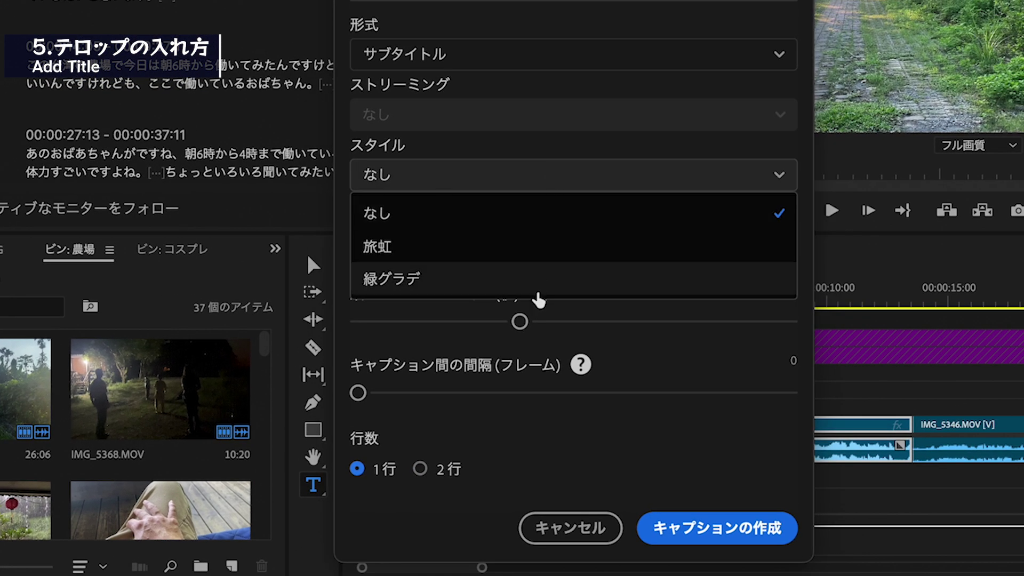
click(531, 247)
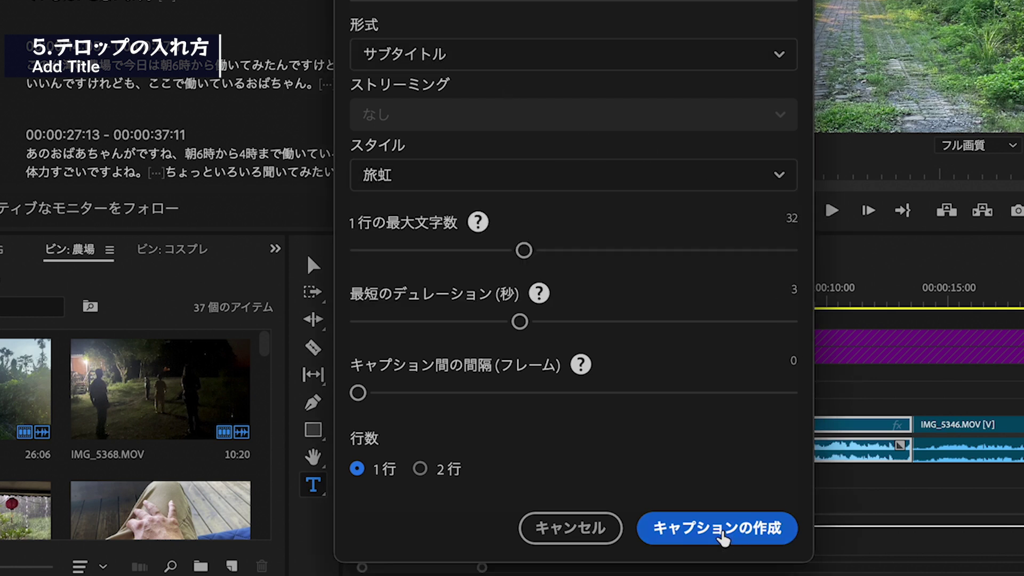
click(724, 539)
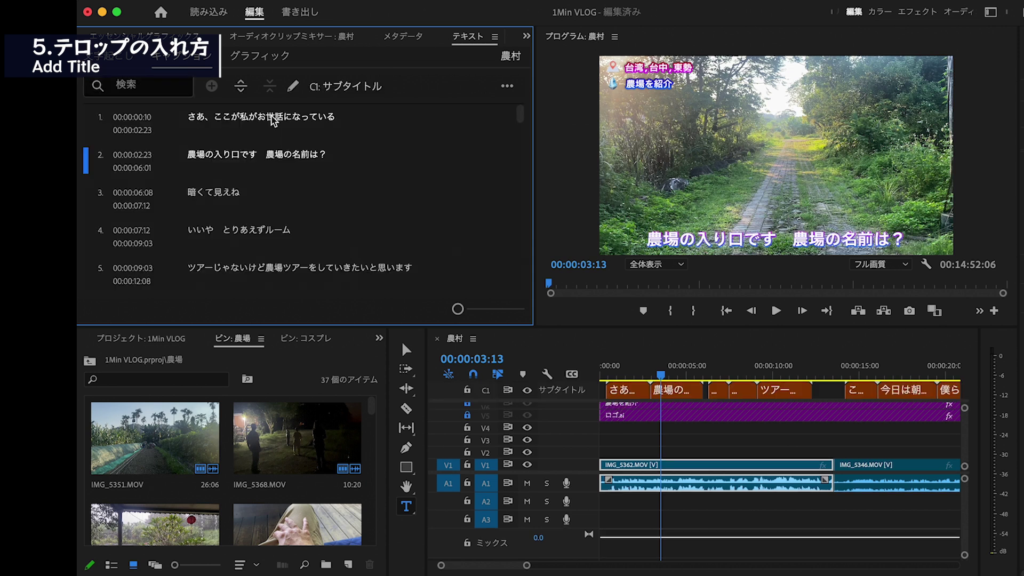
- Review the subtitles and delete the comma after さあ in the first caption
click(603, 368)
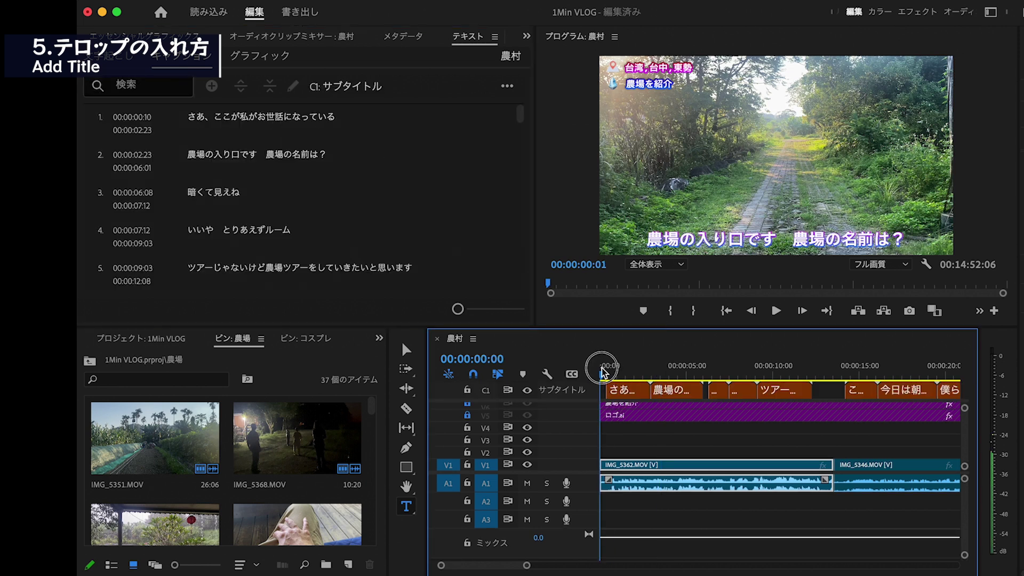
key(space)
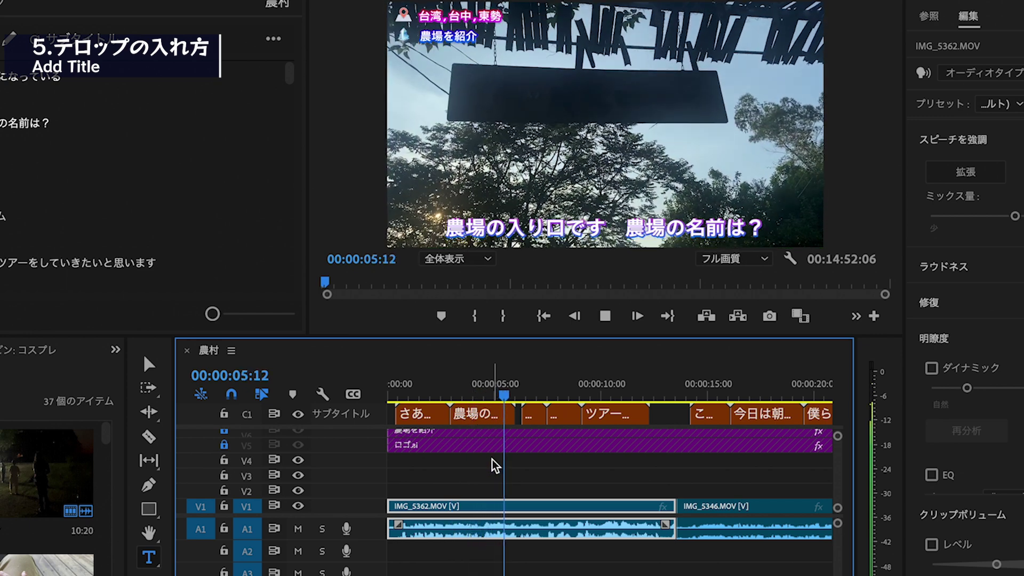
drag(431, 383, 439, 383)
click(426, 415)
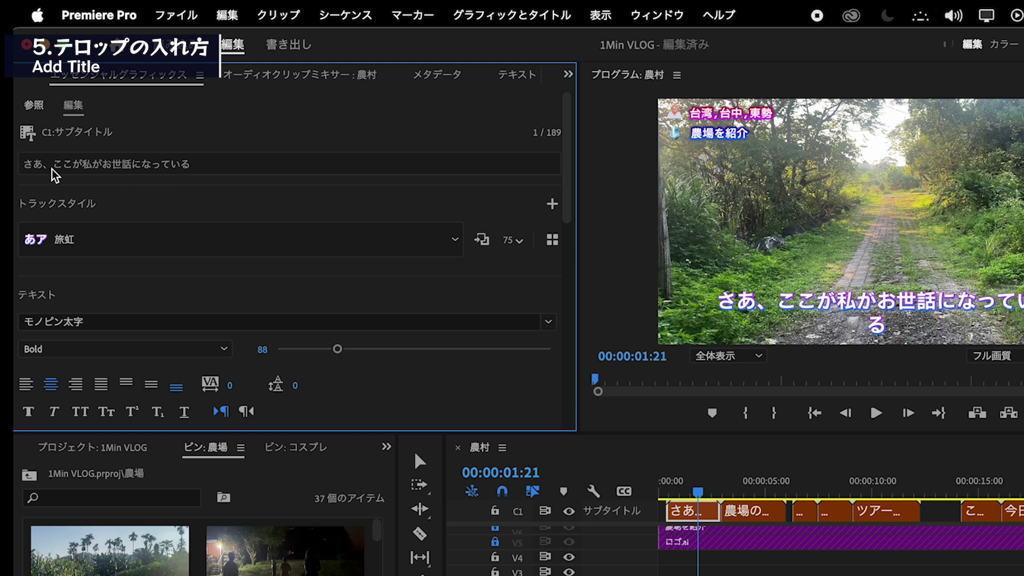
double_click(776, 302)
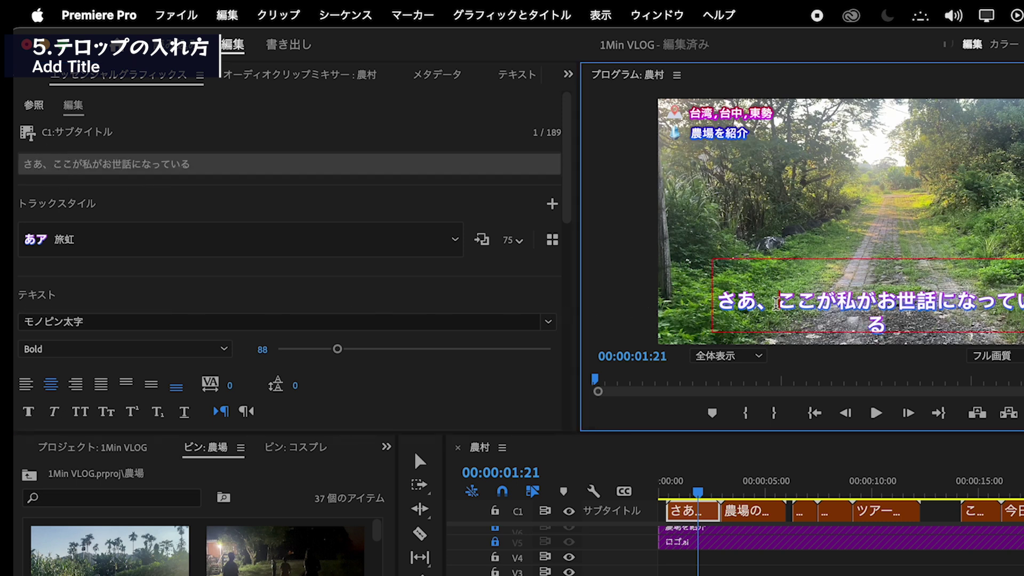
key(BackSpace)
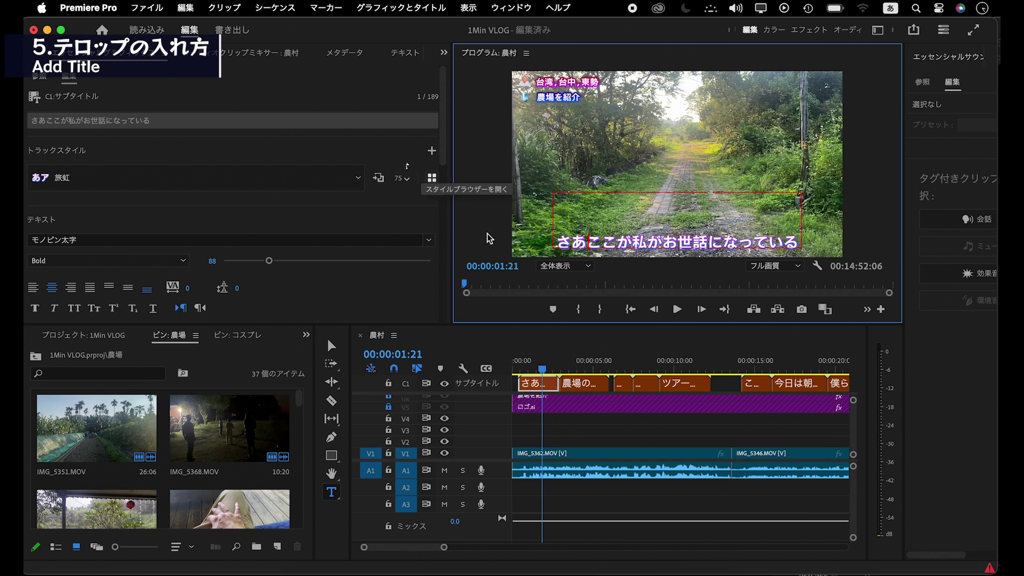
- Widen the first caption's box on both sides
click(331, 345)
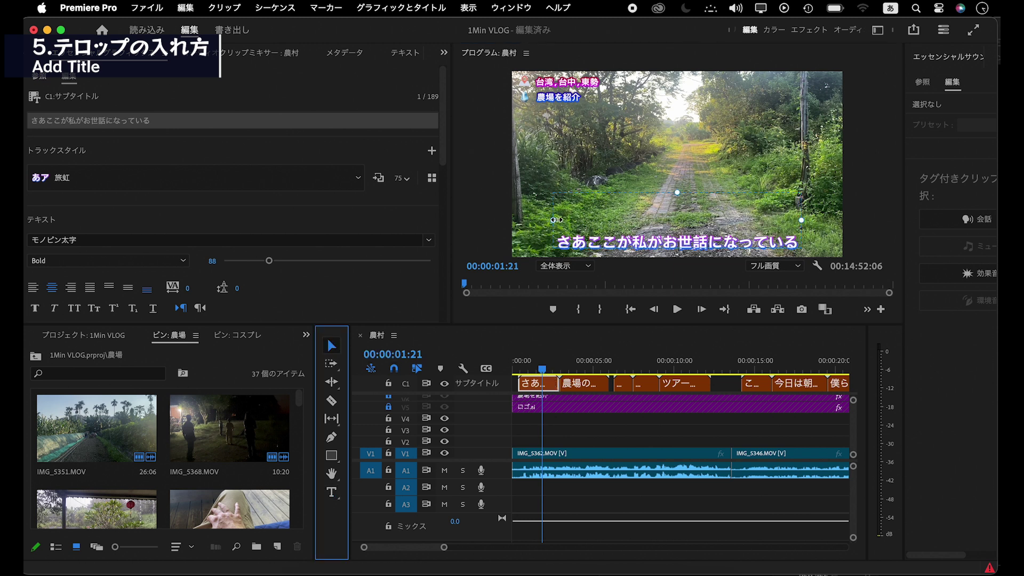
drag(555, 220, 509, 222)
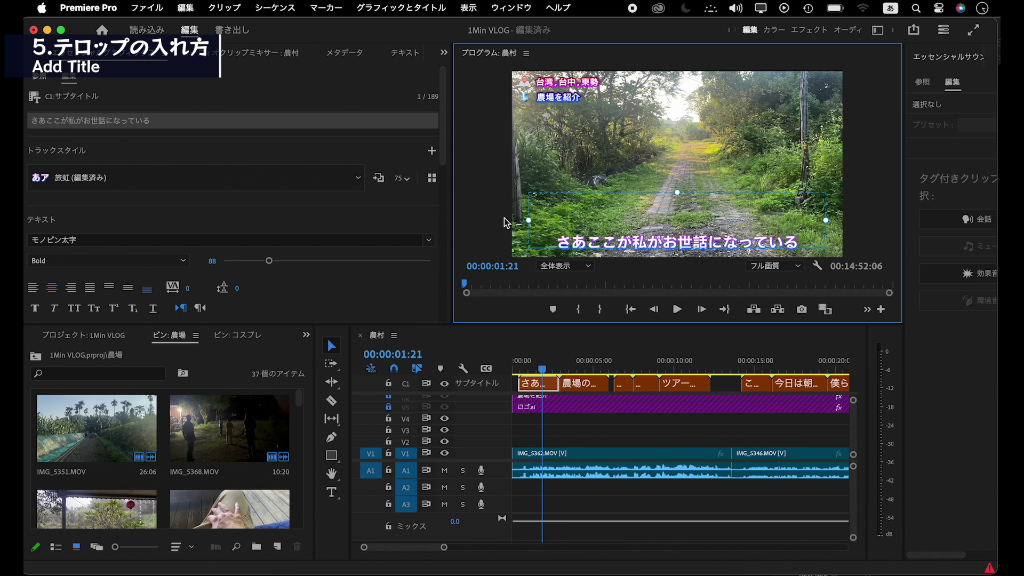
scroll(320, 160, down, 3)
scroll(320, 144, up, 2)
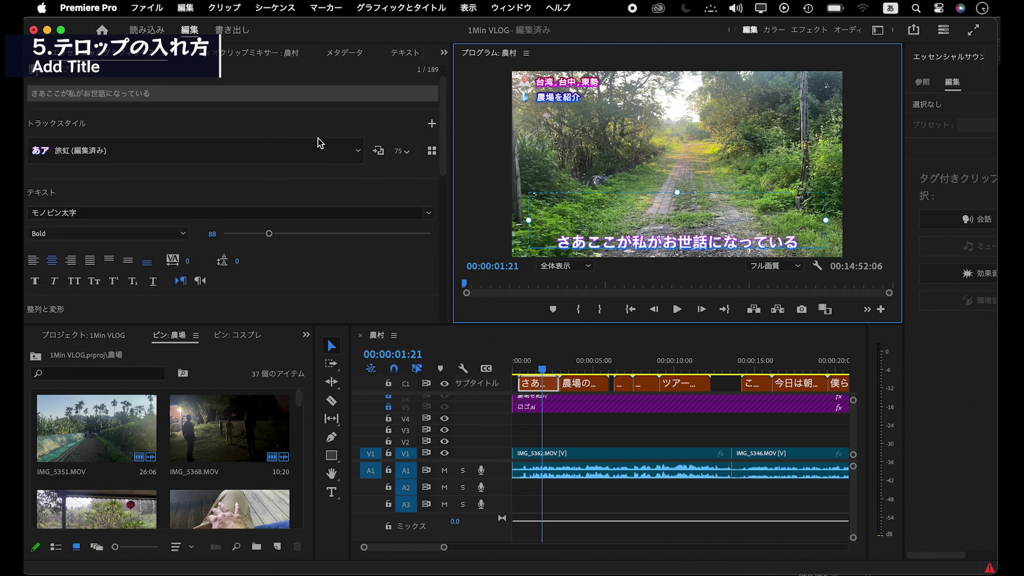
- Apply the 緑グラデ track style to the subtitle track
click(353, 150)
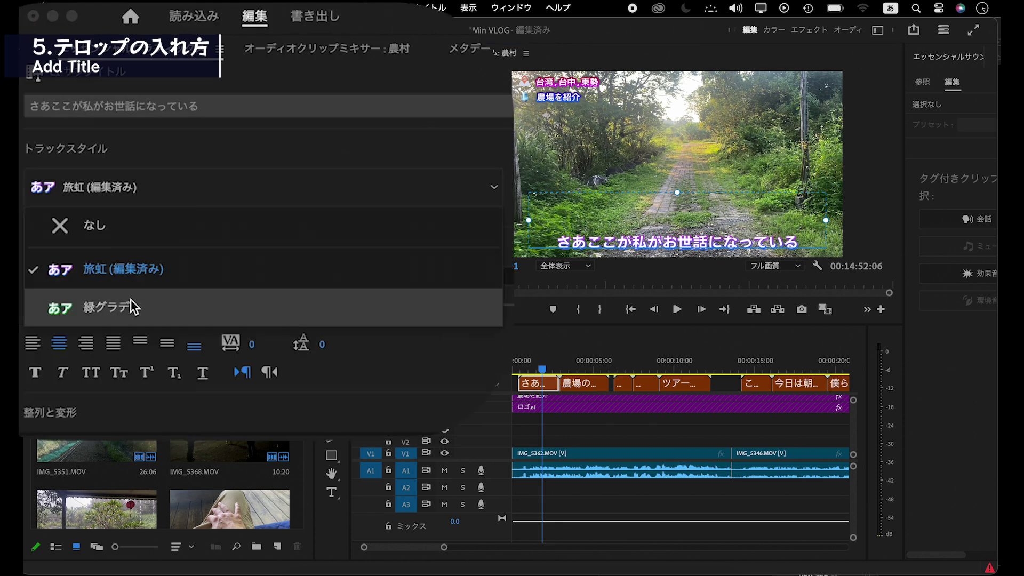
click(131, 308)
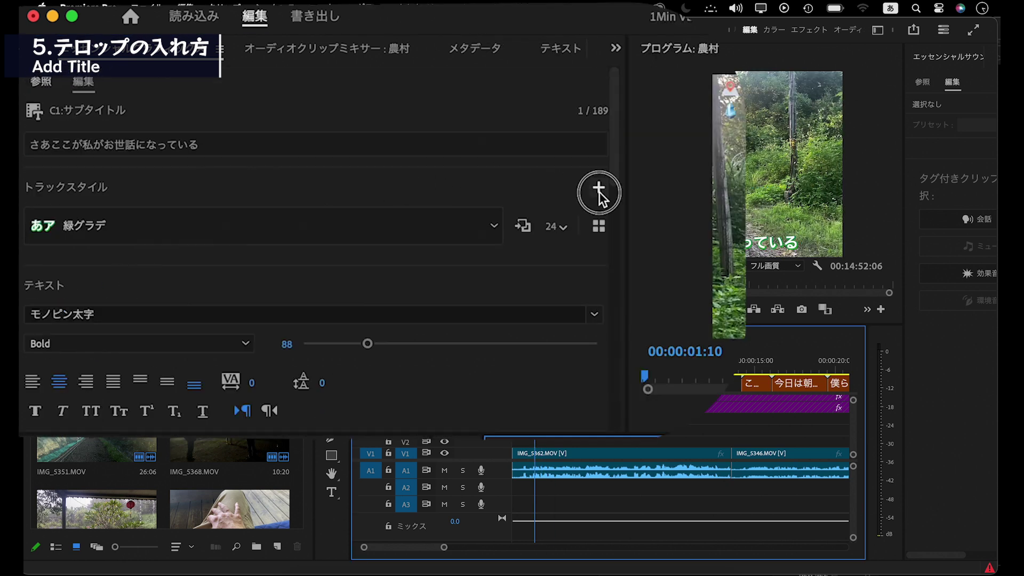
click(599, 187)
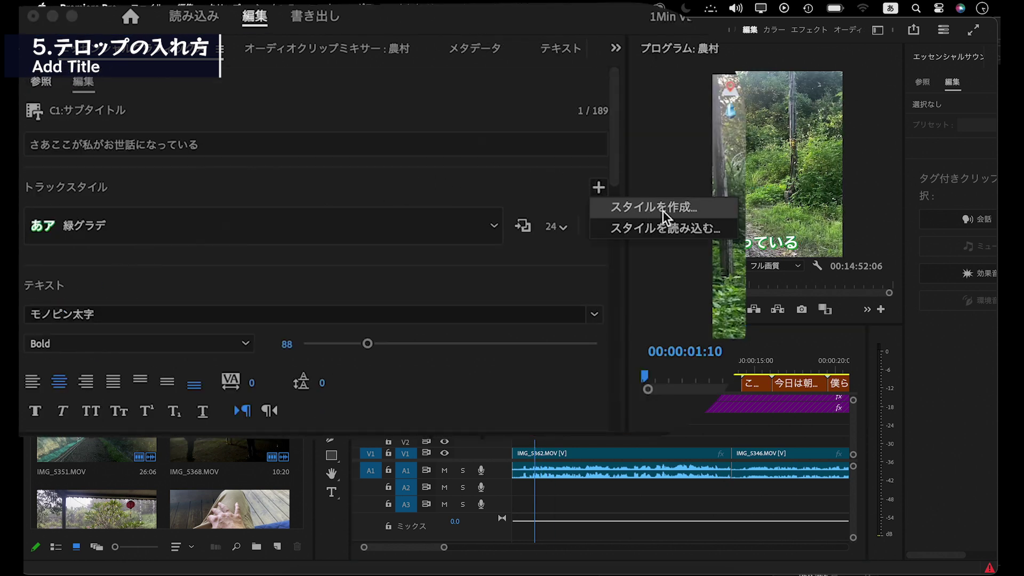
click(427, 230)
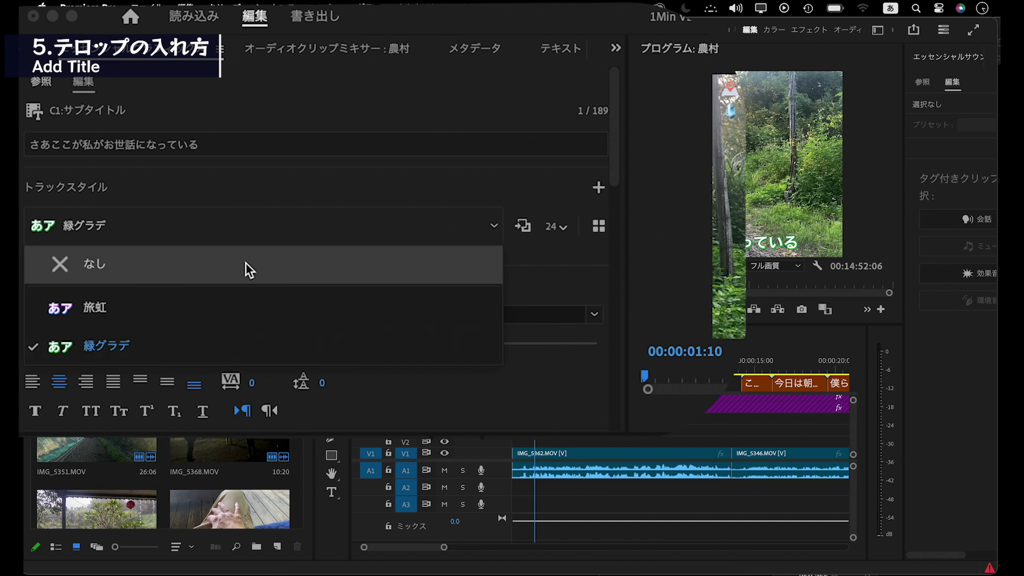
click(350, 178)
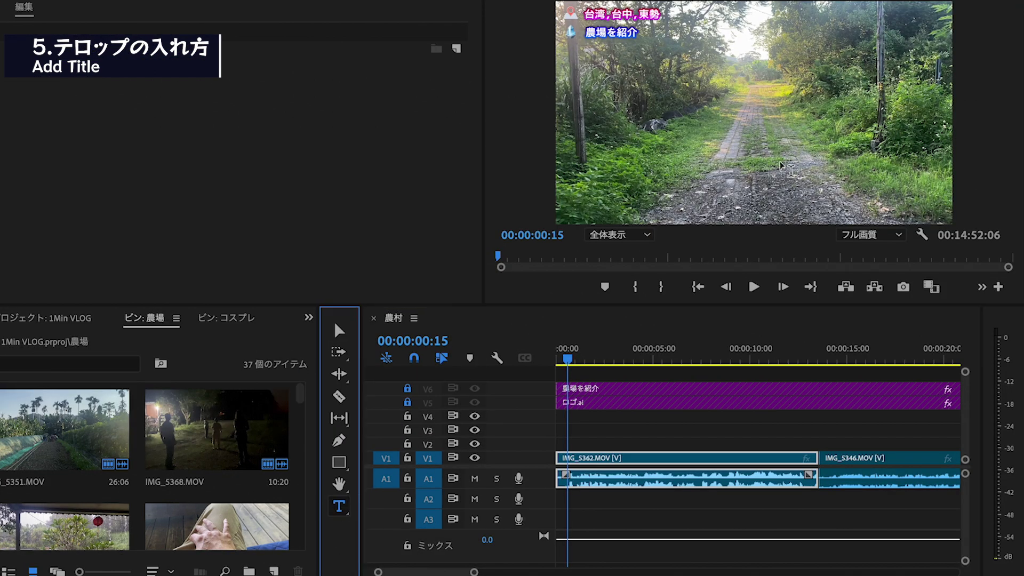
- Add a text title reading 'ここが紹介になっている' and preview it
click(727, 191)
text(ここk)
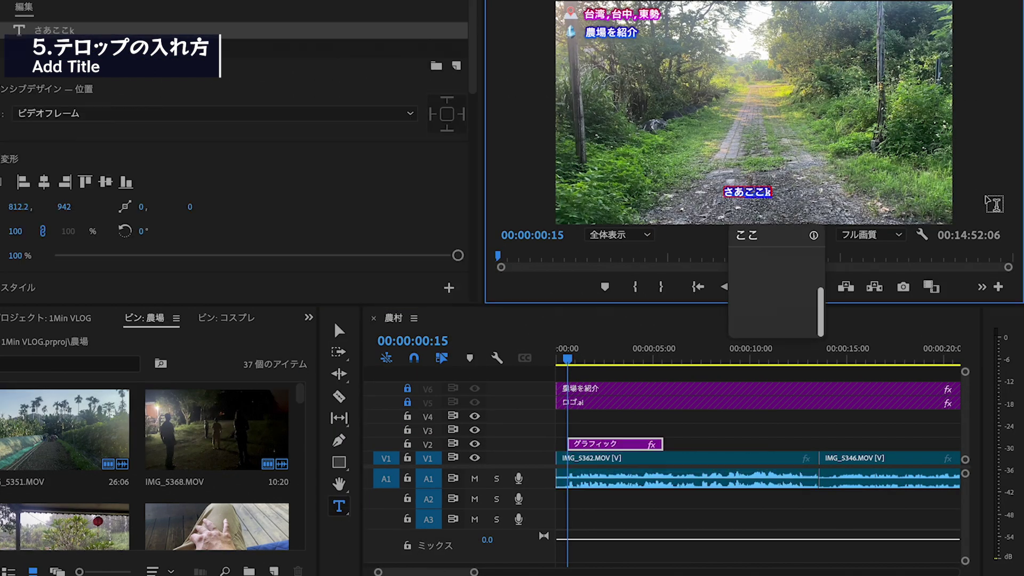
text(が)
text(紹介になっている)
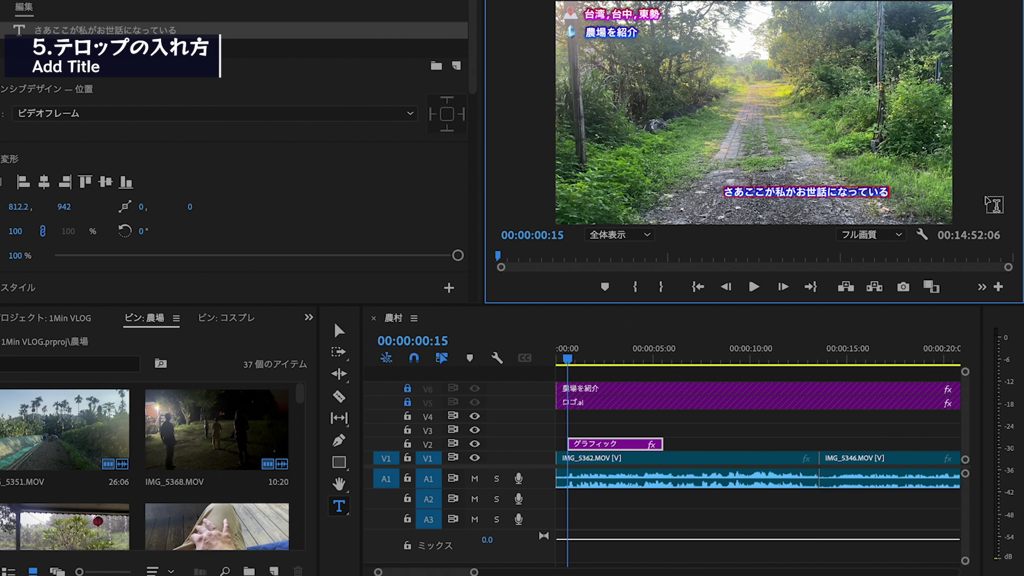
click(533, 364)
key(Home)
key(space)
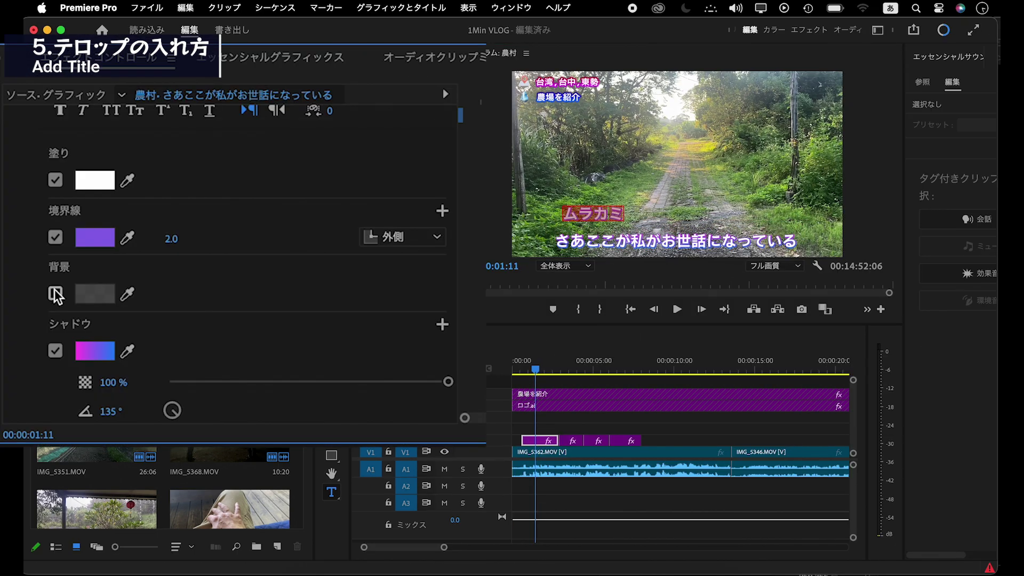
- Give the ムラカミ name label a white background and reduce its text size
click(55, 294)
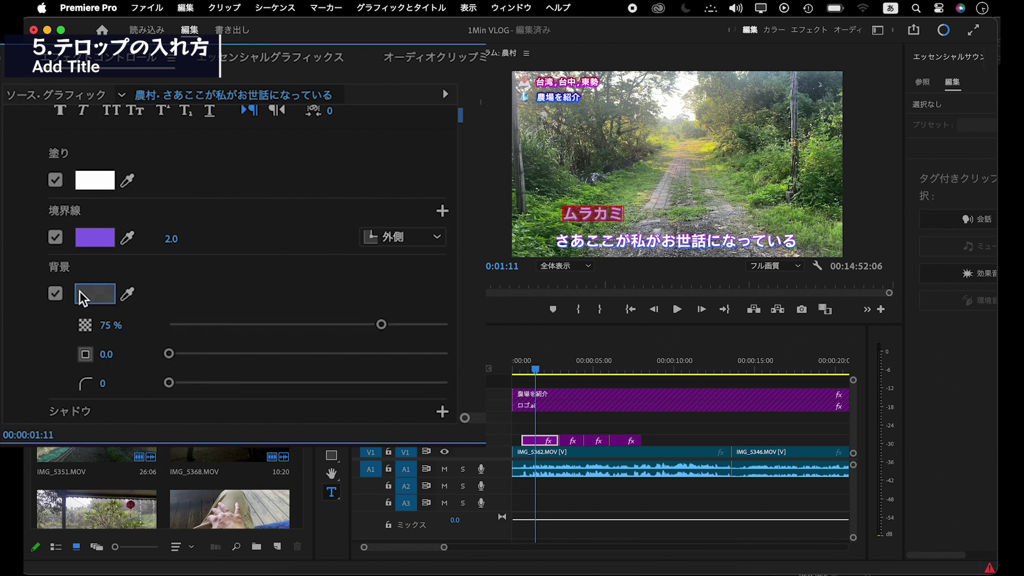
drag(230, 97, 217, 97)
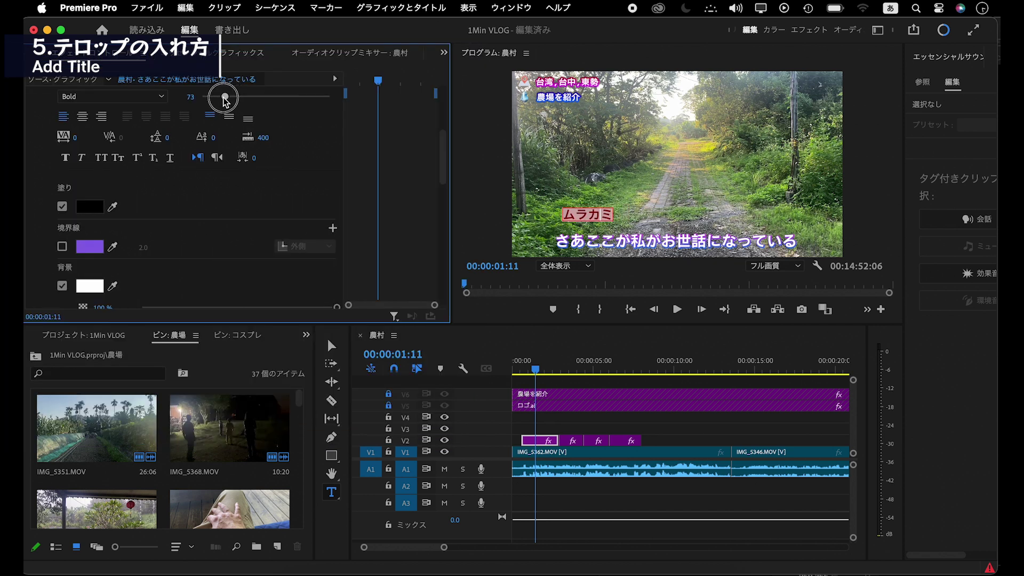
click(586, 452)
key(space)
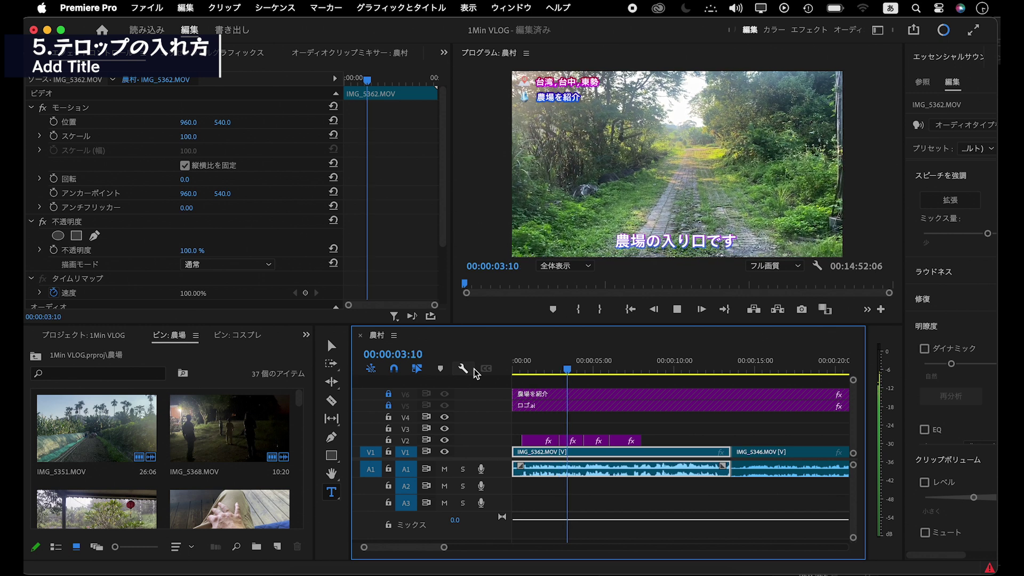
- Place アイコン.ai on a new top track and the Lo-Fiお経 instrumental wav on A2
drag(229, 432, 565, 385)
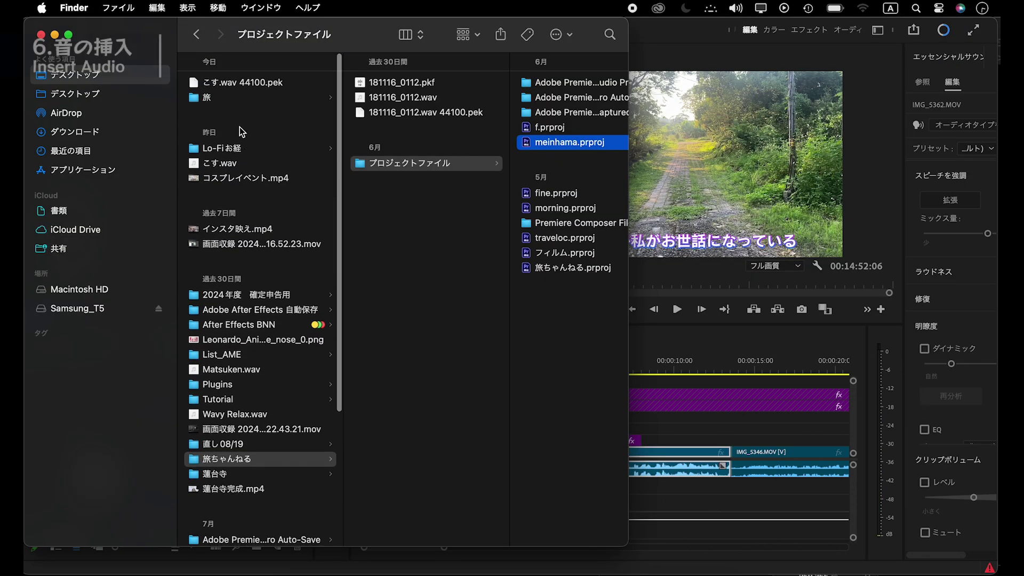
click(229, 148)
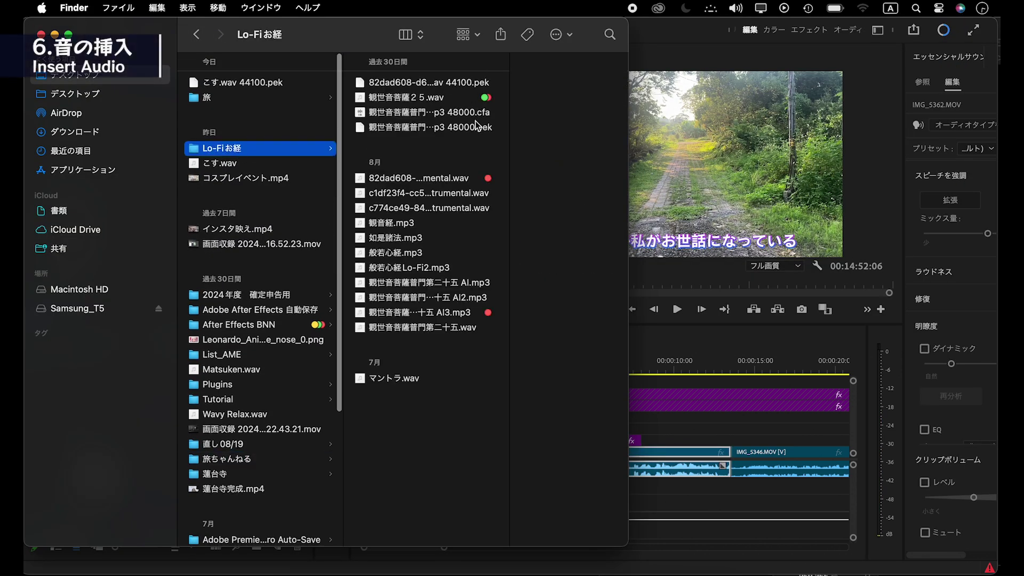
click(447, 185)
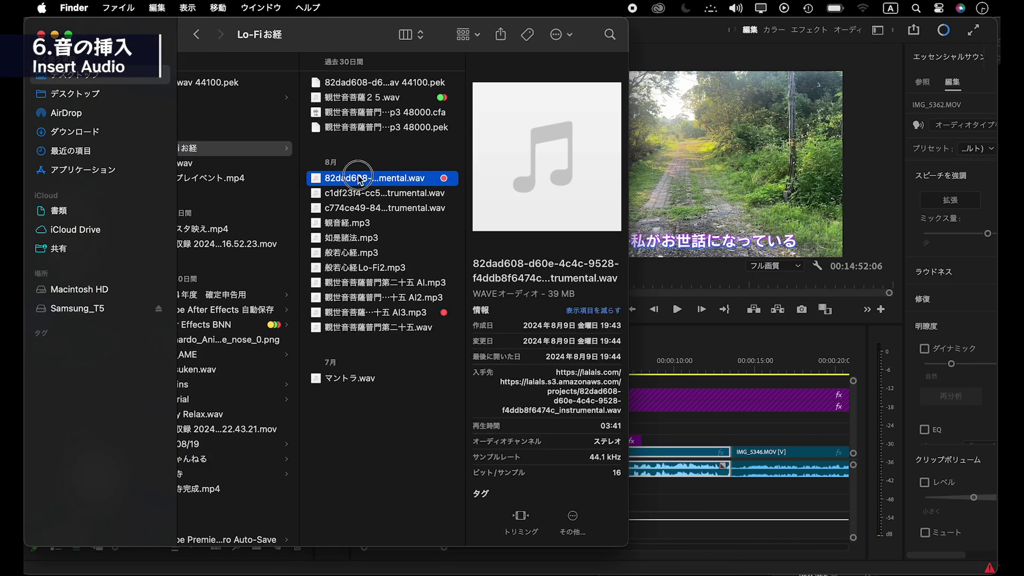
mouse_move(358, 179)
mouse_down()
mouse_move(765, 487)
mouse_move(628, 491)
mouse_up()
- Zoom into the timeline, then switch via the Color workspace to the Audio (オーディオ) workspace
key(minus)
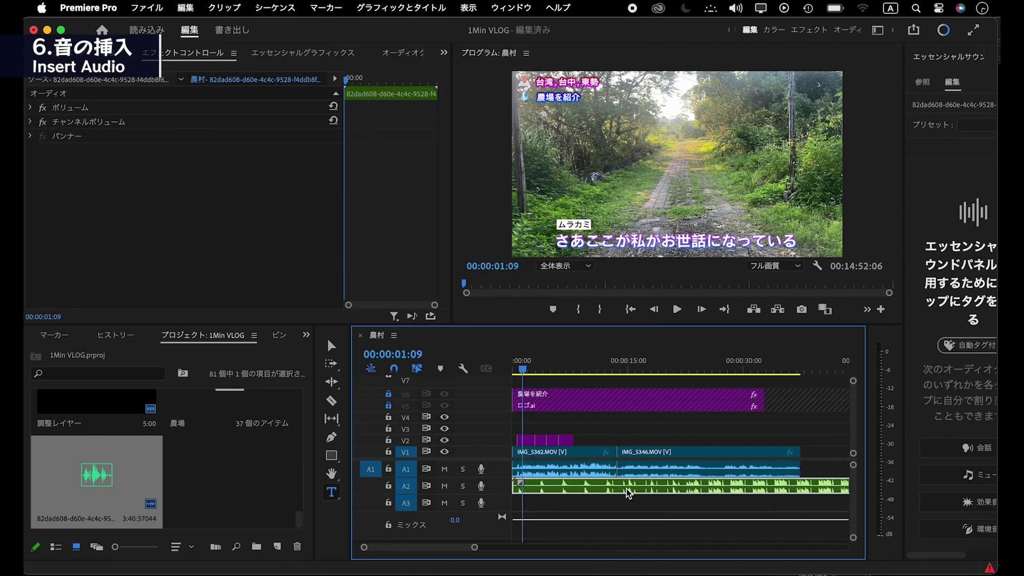
key(equal)
key(equal)
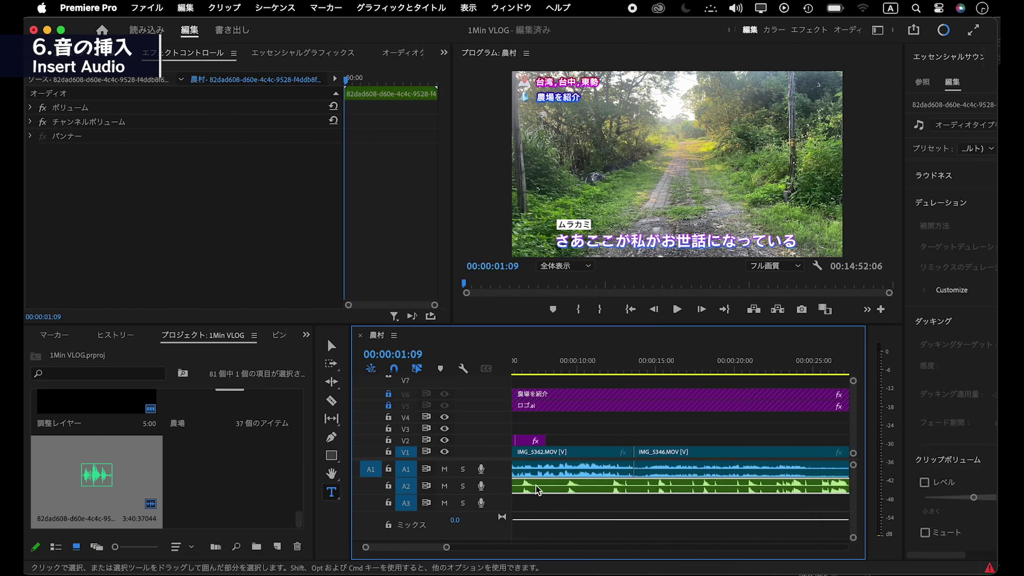
key(equal)
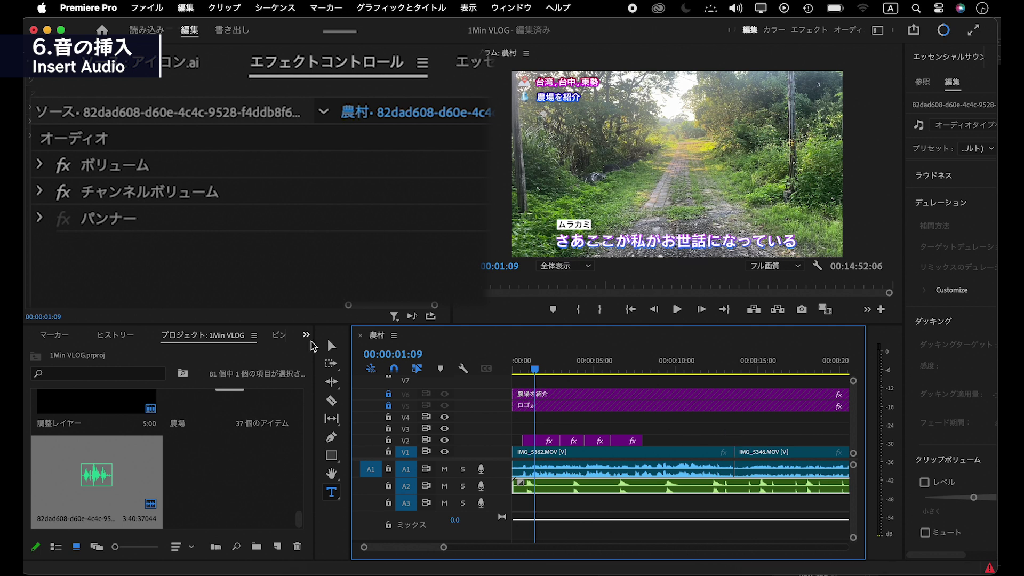
click(454, 7)
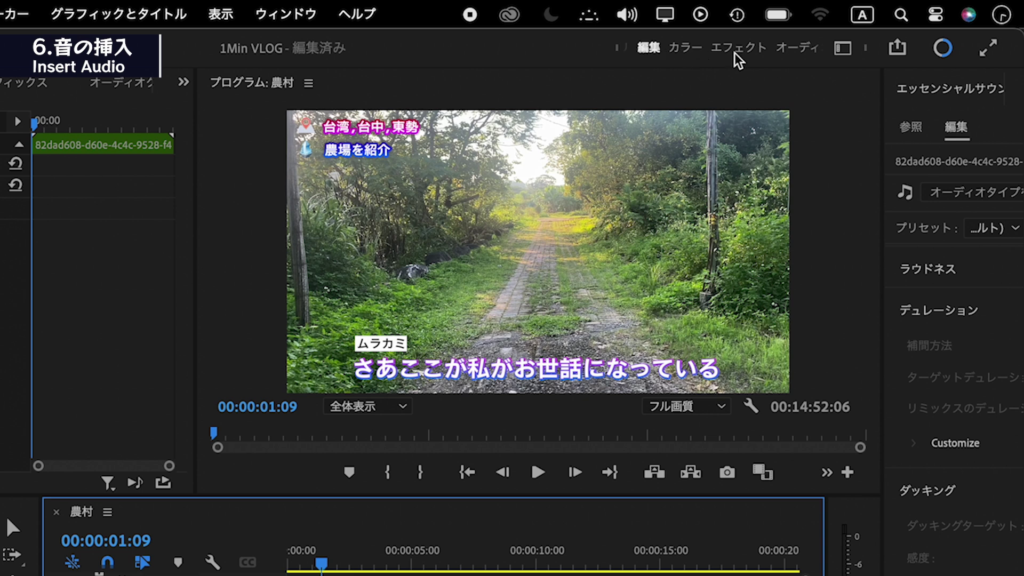
click(843, 49)
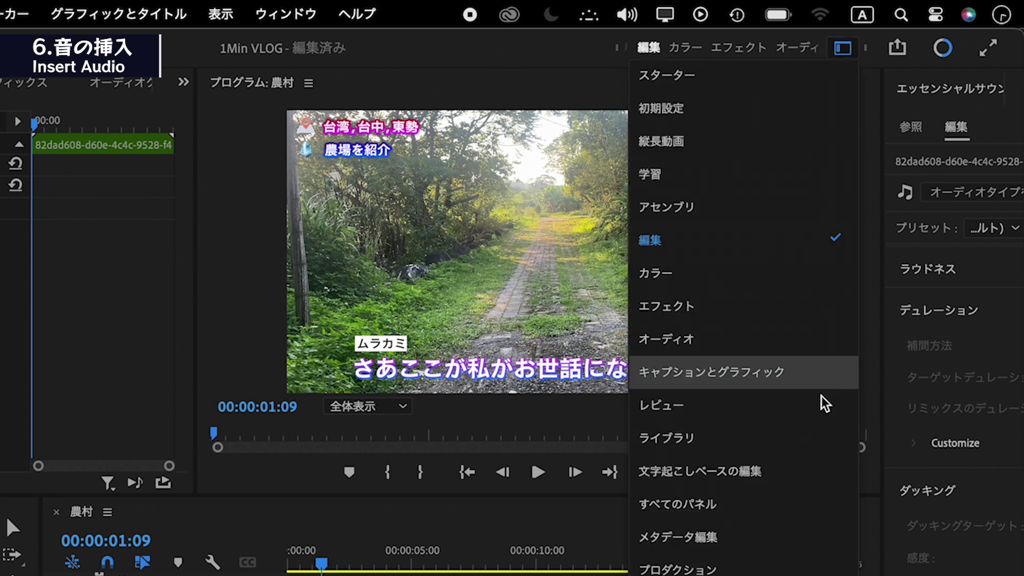
click(825, 272)
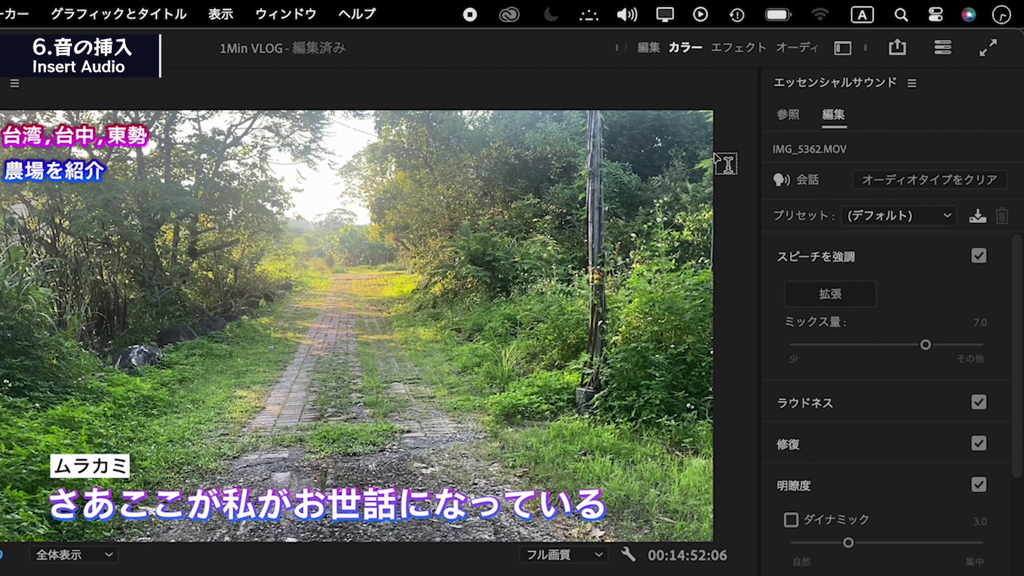
click(798, 51)
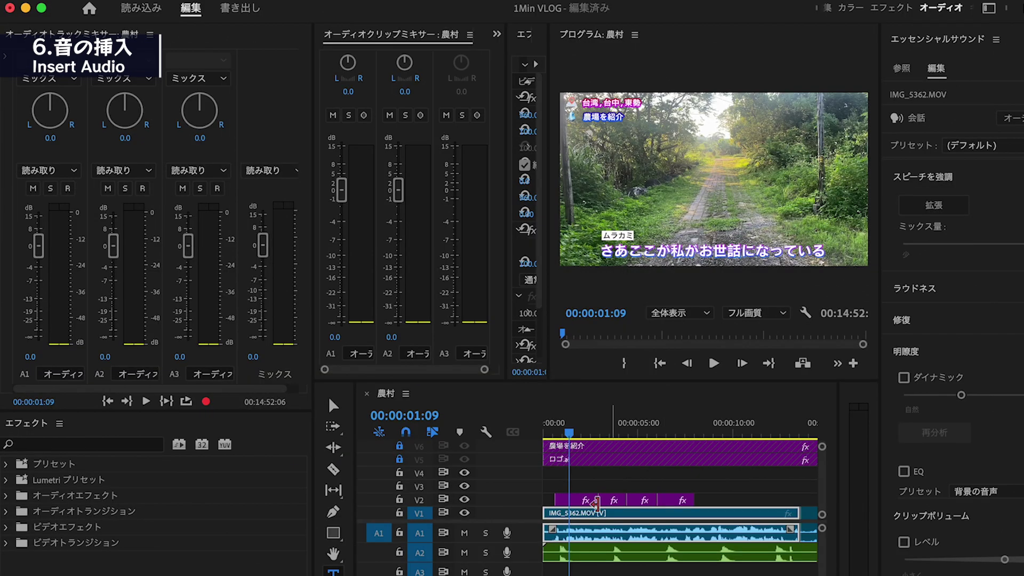
- Drag the A2 music fader in the Audio Track Mixer down to -12.0 dB
click(587, 537)
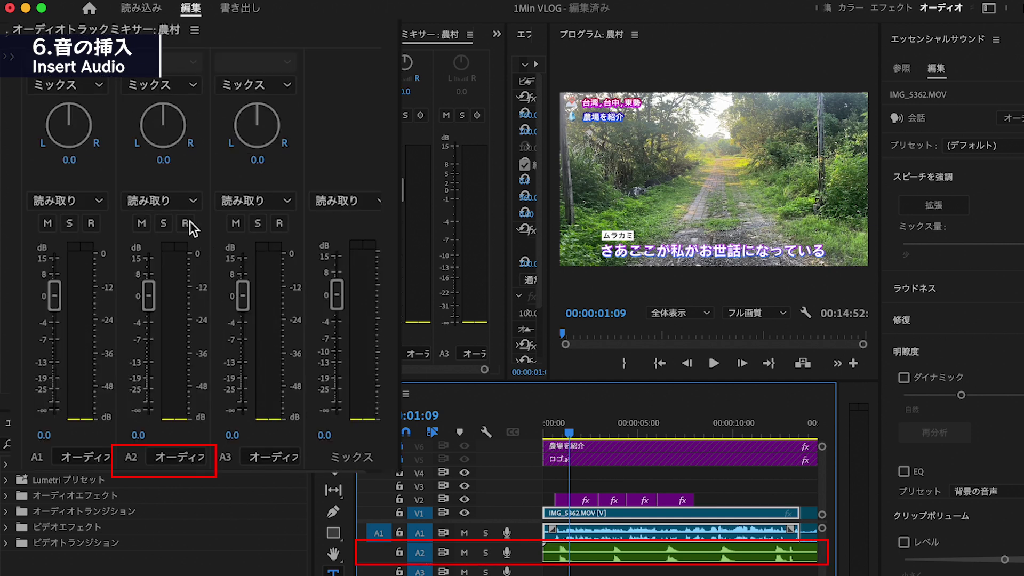
drag(150, 307, 149, 368)
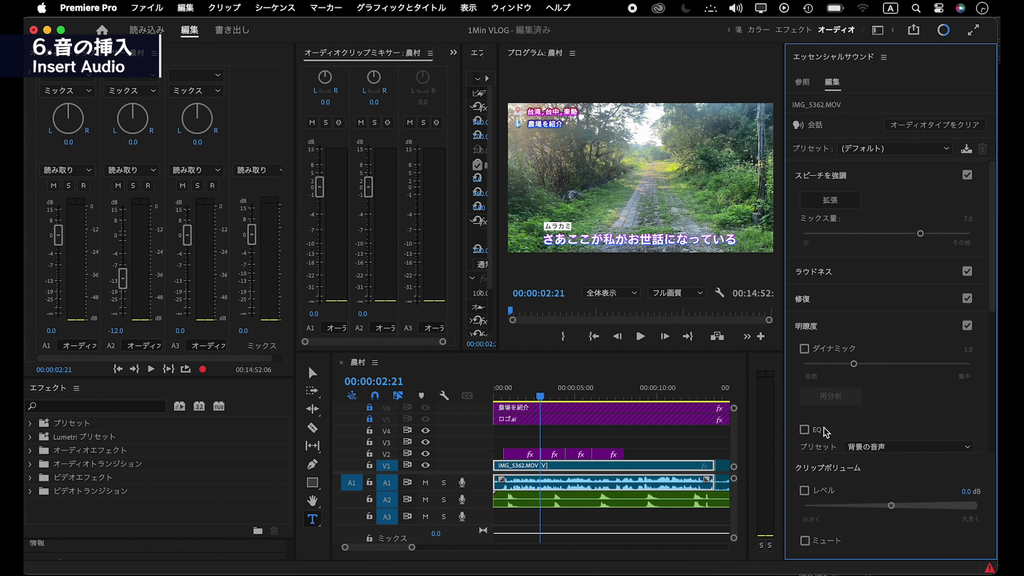
scroll(826, 432, down, 3)
scroll(819, 387, up, 3)
click(890, 150)
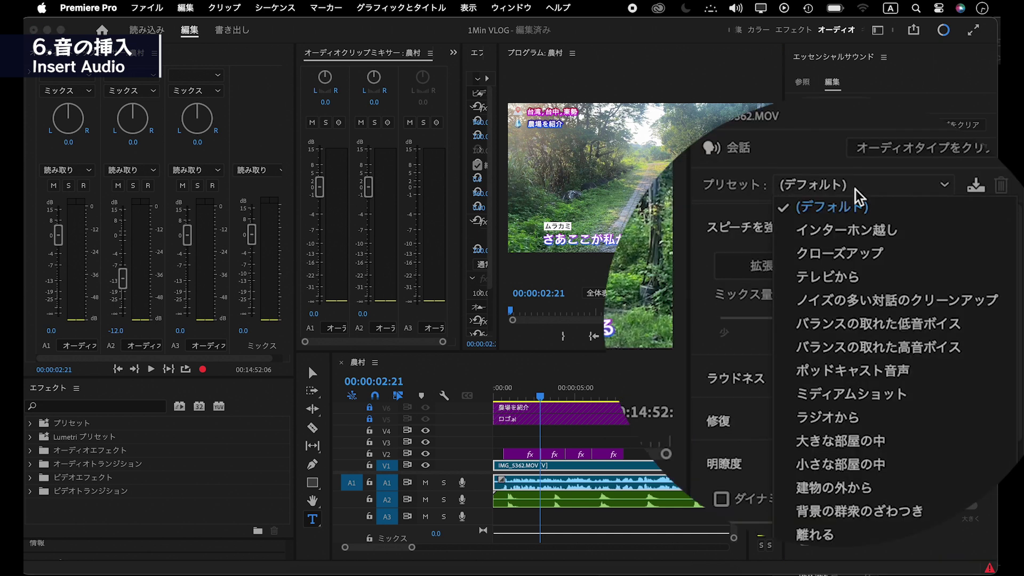
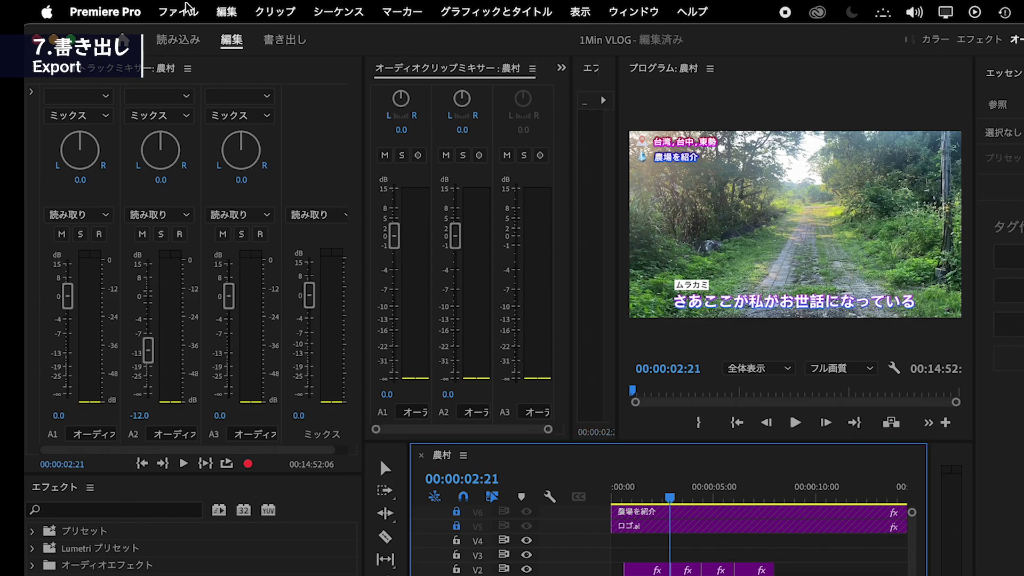
- Send the 農村 sequence to Adobe Media Encoder as an H.264 export to 農村.mp4
click(147, 7)
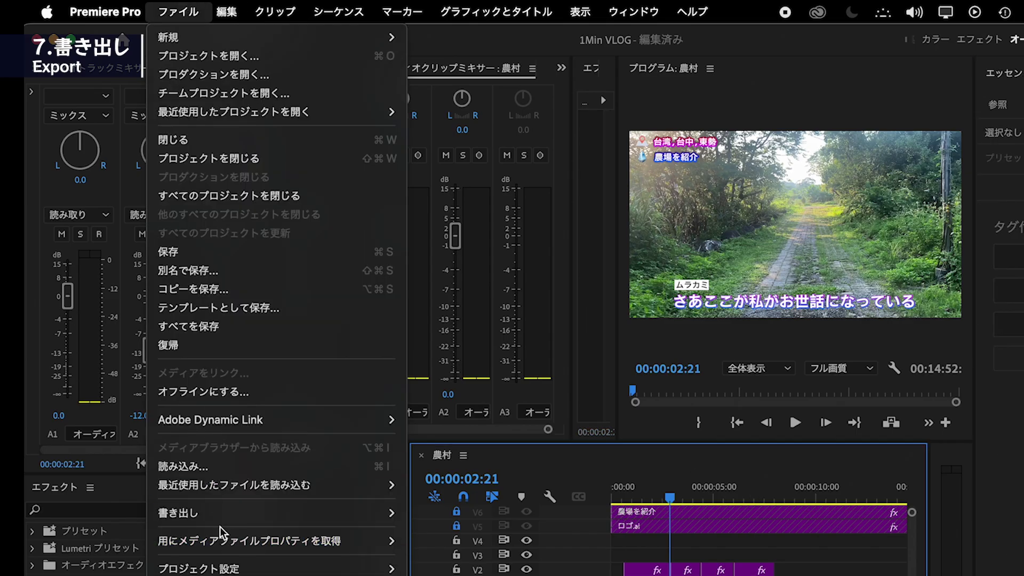
mouse_move(288, 513)
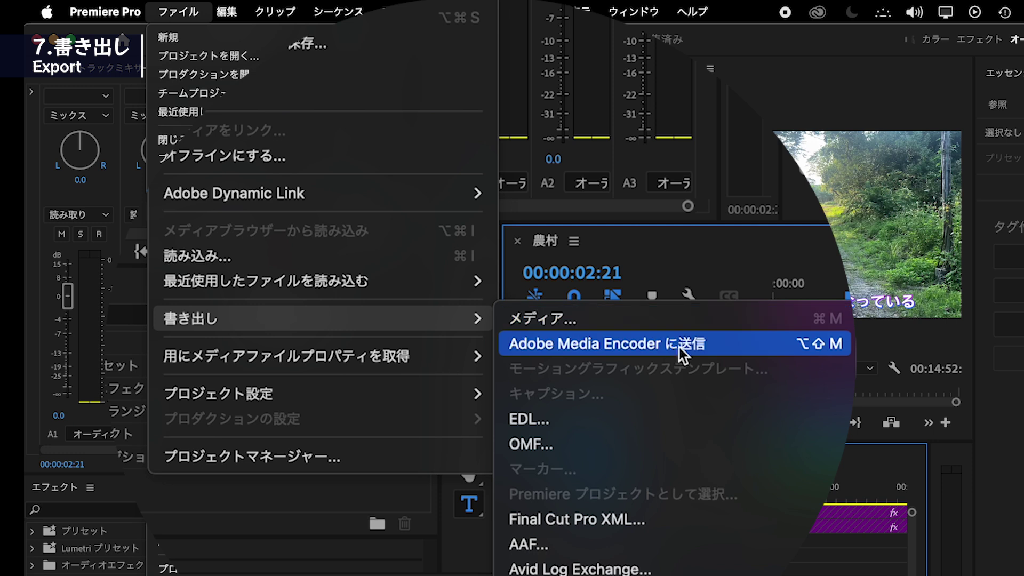
click(764, 349)
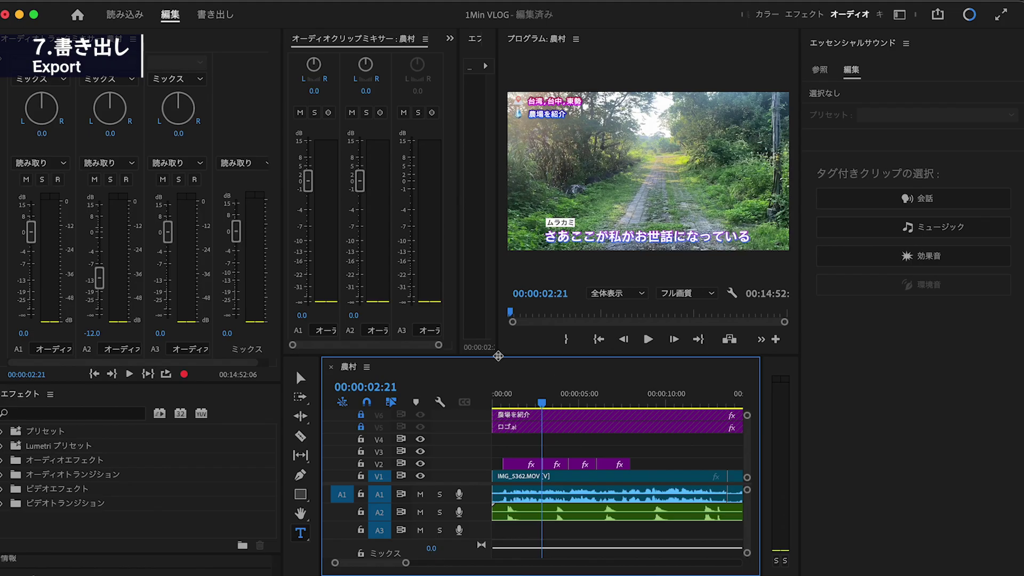
- Show the 農村 sequence's export settings: 農村.mp4, H.264, Match Source - Adaptive High Bitrate
click(234, 35)
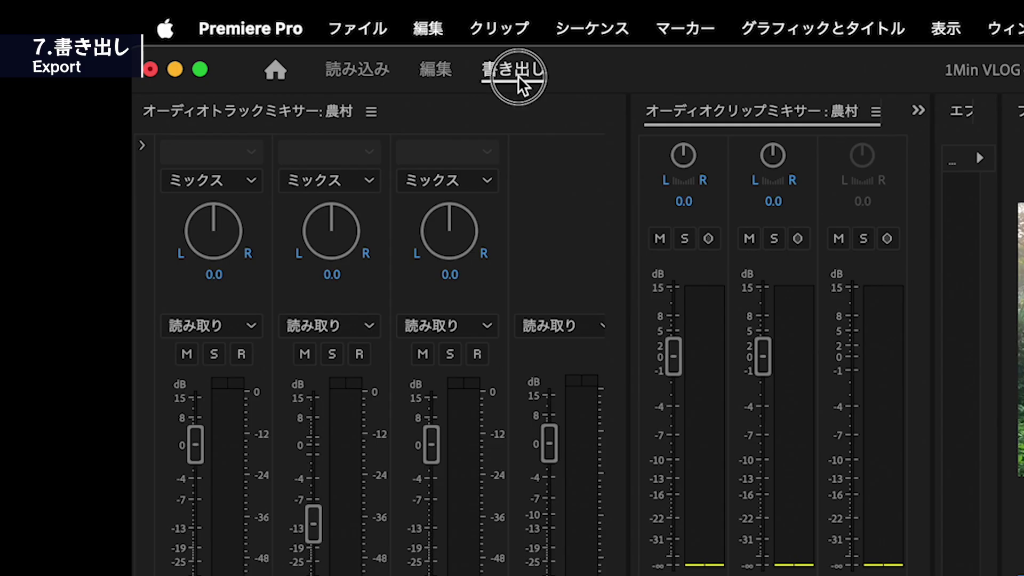